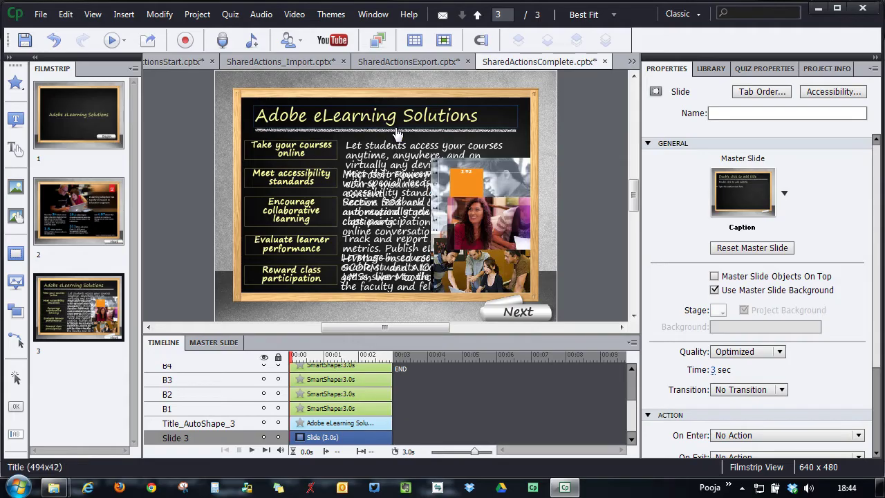
Preview the project from slide 3 and try out the "Take your courses online" item.
key(F8)
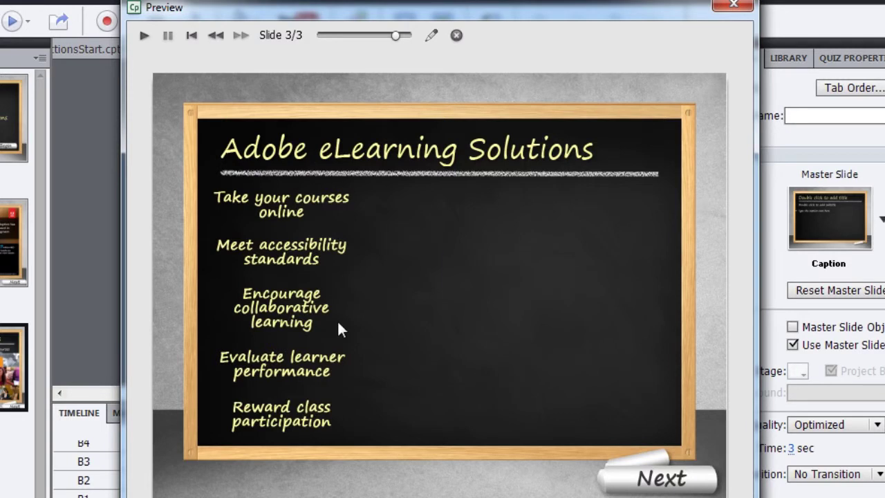
click(300, 199)
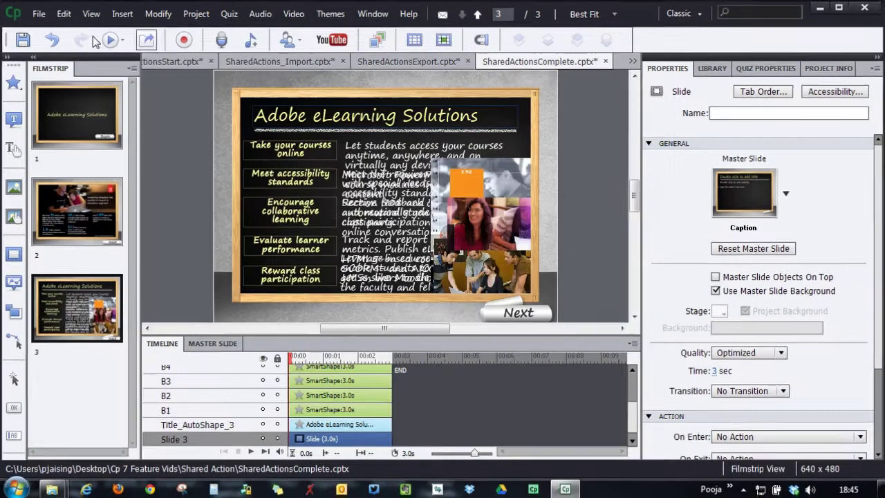
In SharedActionsStart.cptx, make the five smart shapes from "Take your courses online" to "Reward class participation" usable as buttons.
click(173, 61)
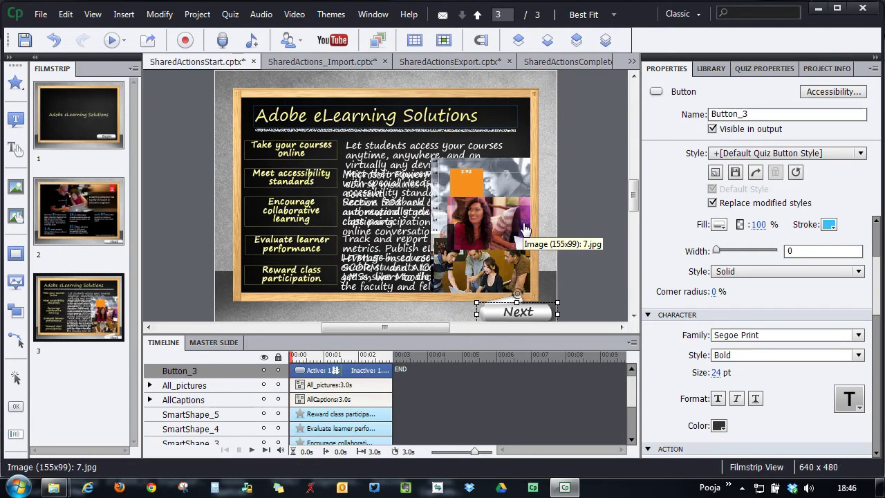
click(330, 158)
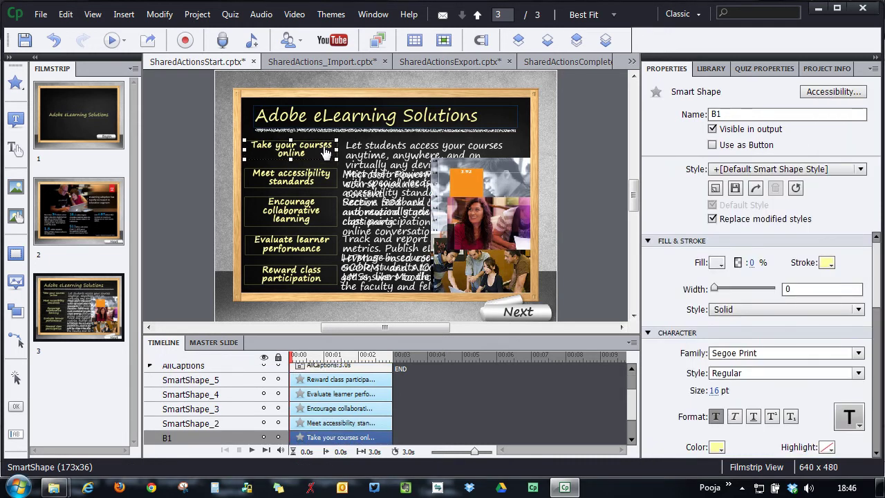
shift+click(298, 182)
shift+click(298, 211)
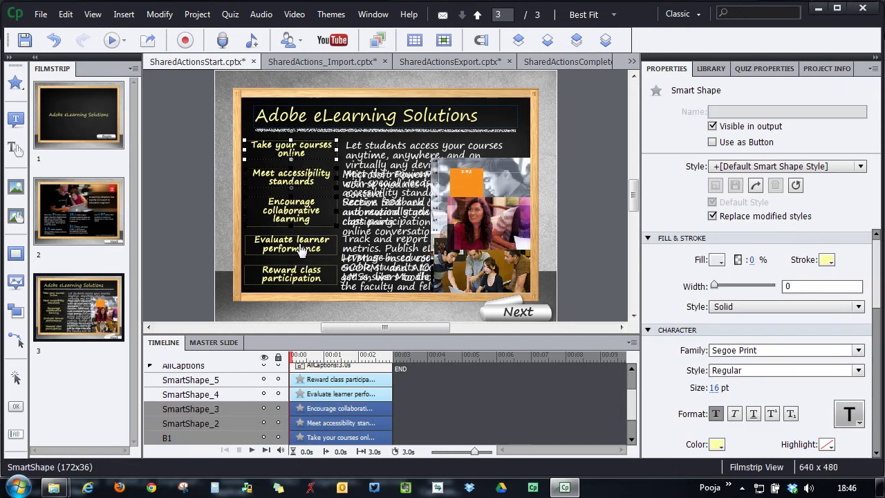
shift+click(301, 245)
shift+click(302, 275)
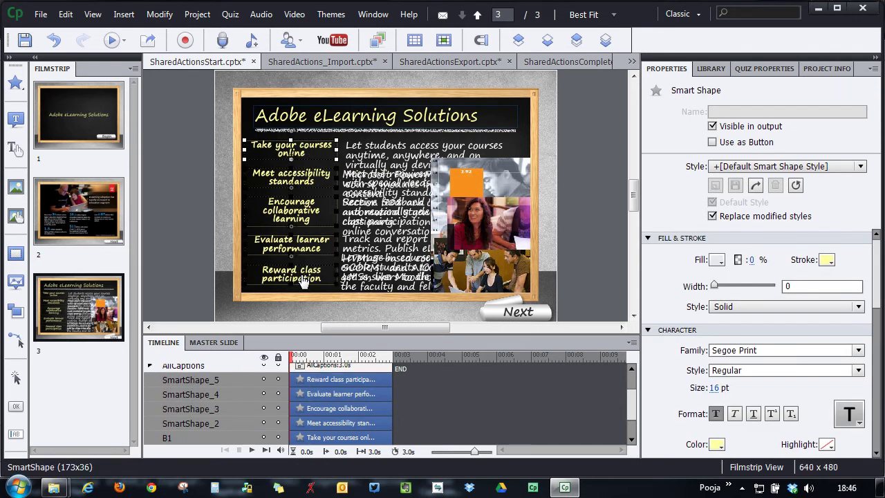
click(713, 142)
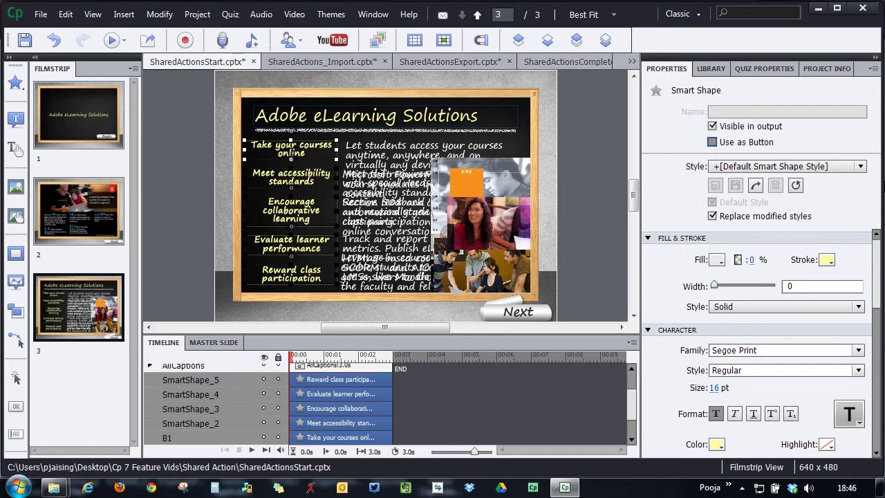
click(571, 157)
Examine which objects the AllCaptions and All_pictures groups contain in the slide's timeline.
click(389, 197)
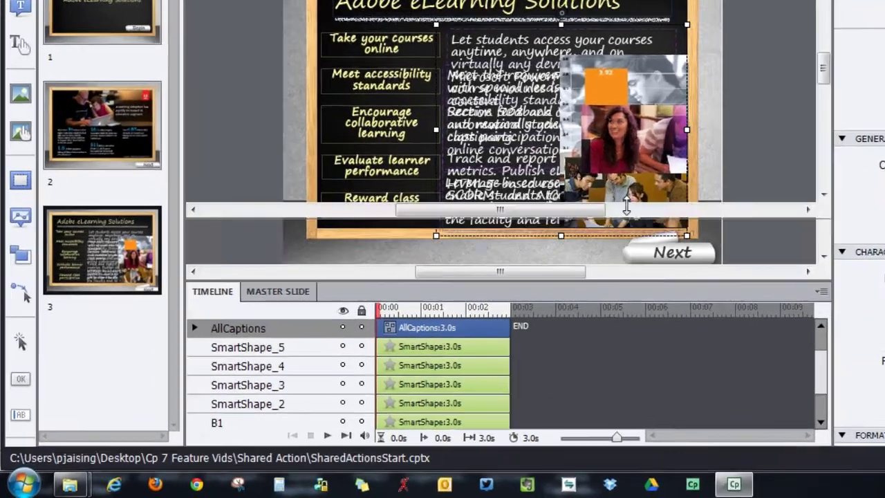
drag(626, 205, 626, 132)
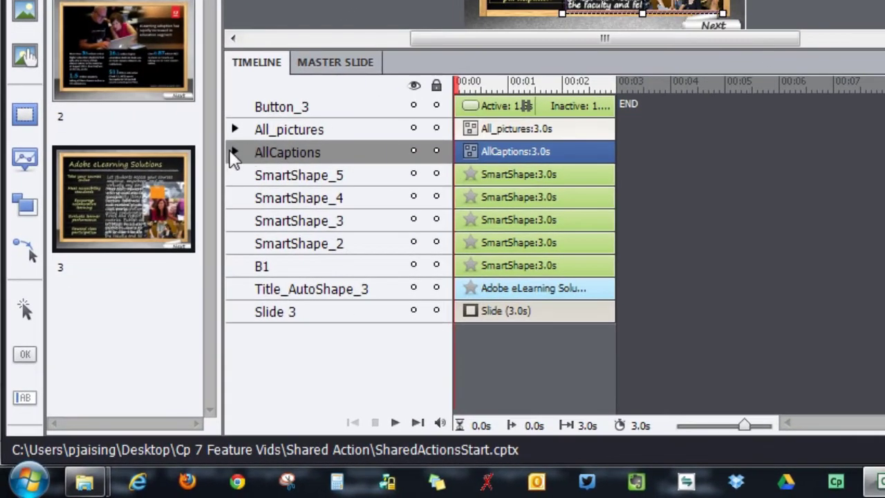
click(235, 152)
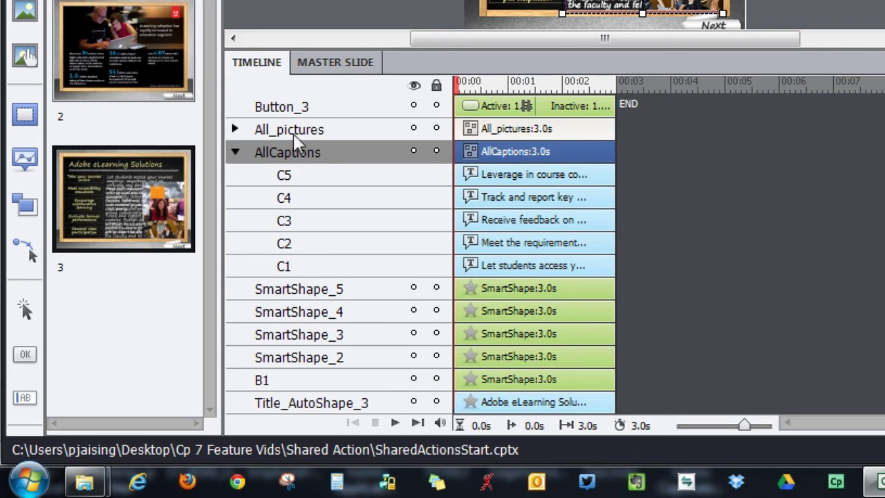
click(235, 129)
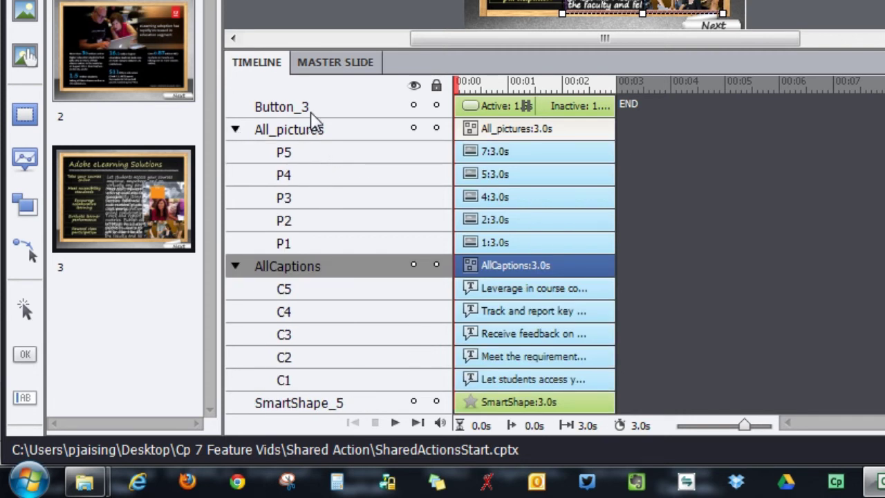
click(236, 130)
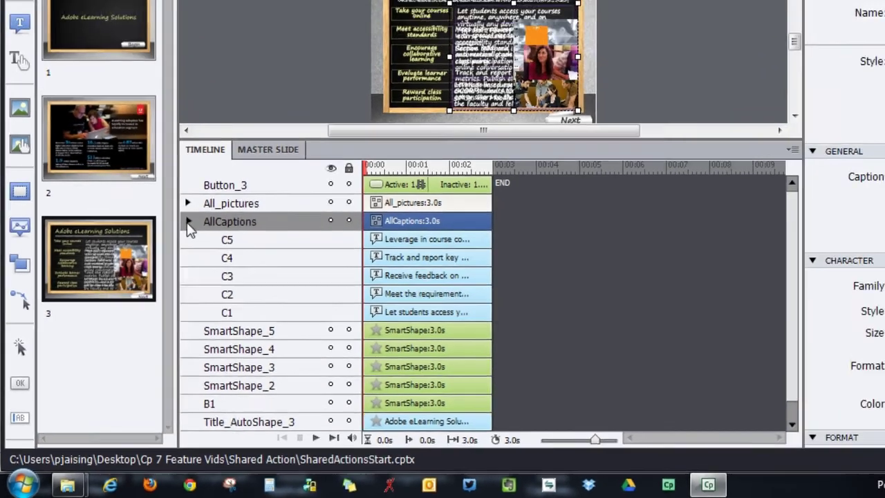
click(187, 221)
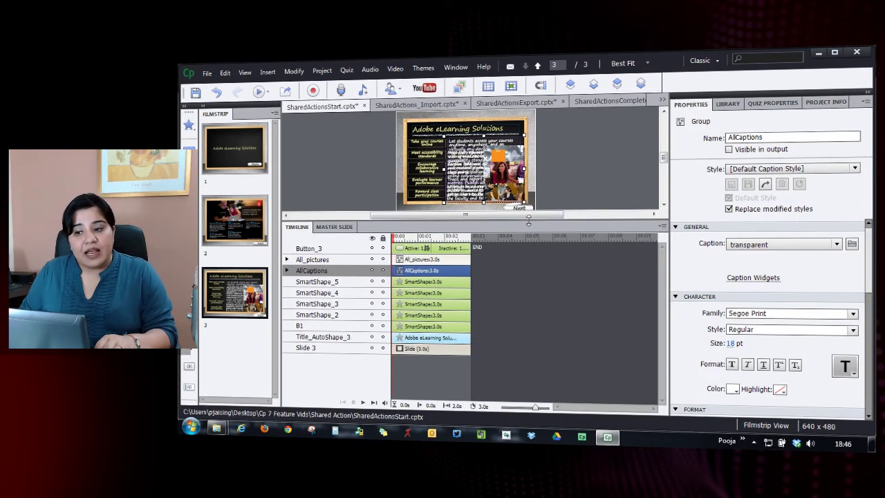
drag(539, 221, 536, 316)
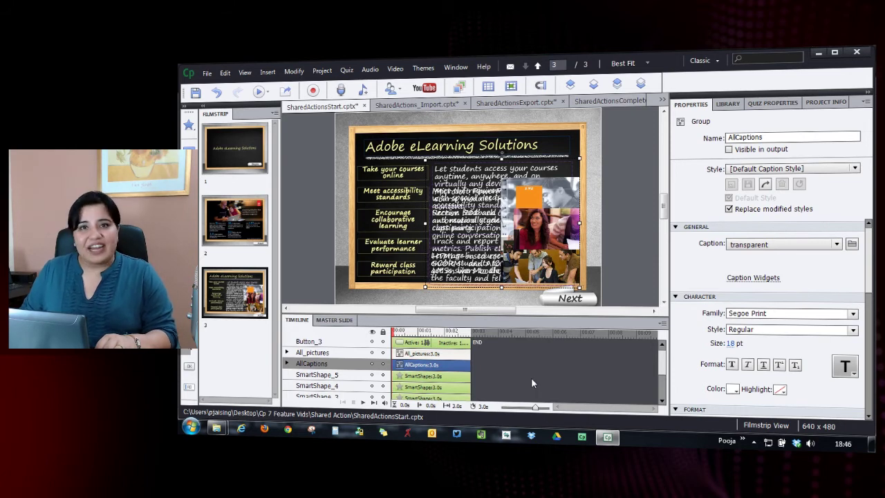
Start a new blank advanced action of the standard type and name it ClickReveal.
click(322, 70)
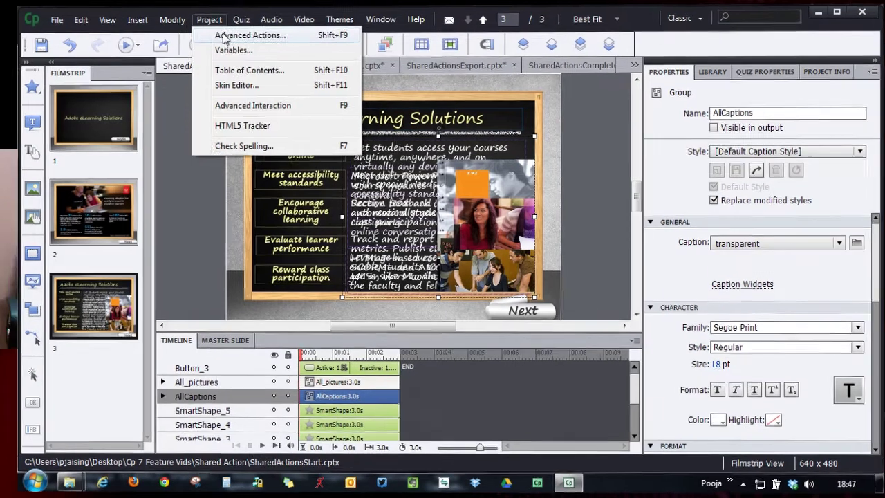
click(223, 36)
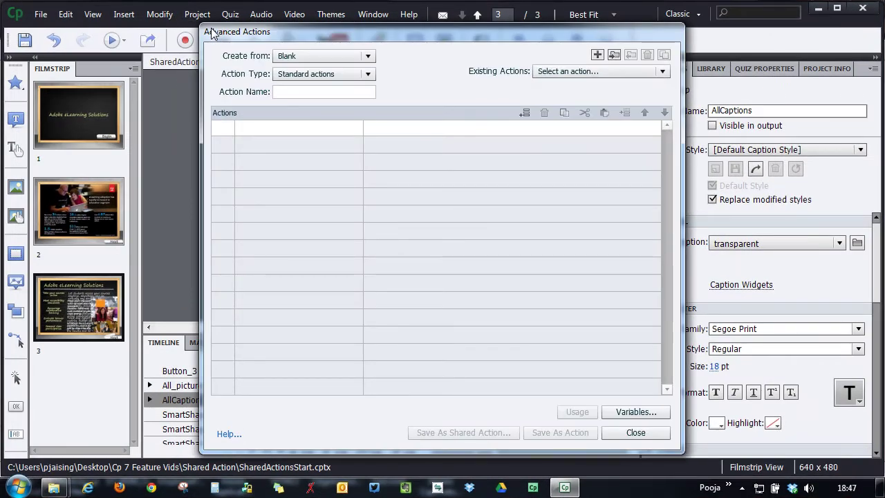
click(329, 92)
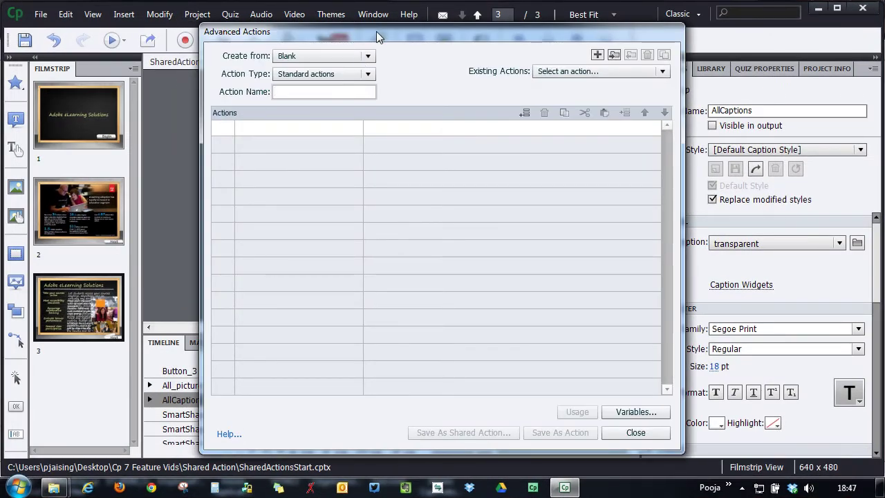
drag(376, 31, 441, 41)
text(Clic)
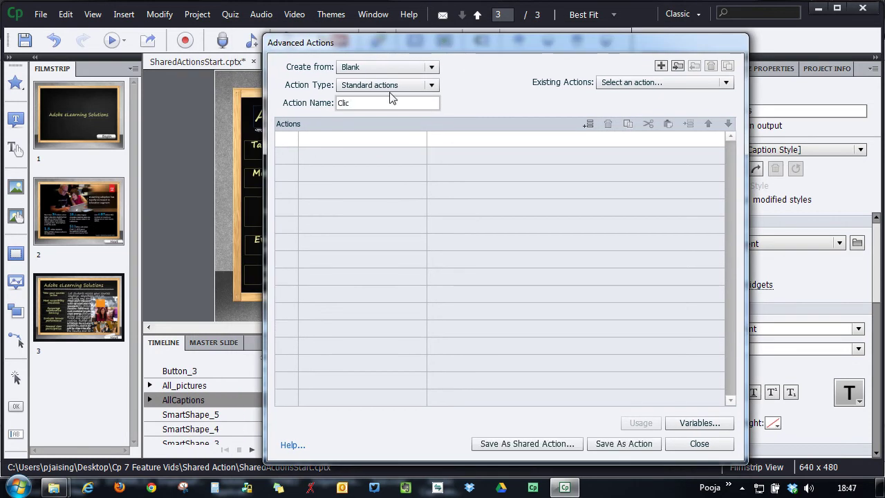
text(kReveal)
drag(446, 39, 607, 34)
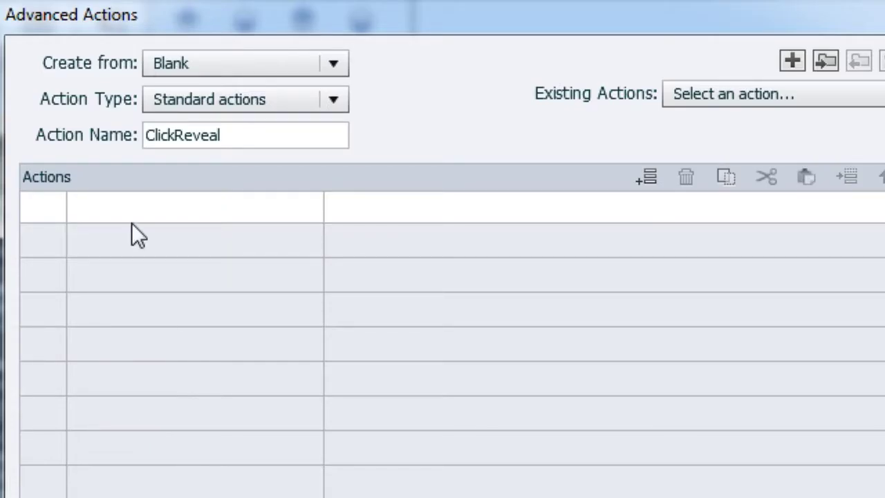
Add a Hide action for the AllCaptions group as the first line of ClickReveal.
double_click(117, 202)
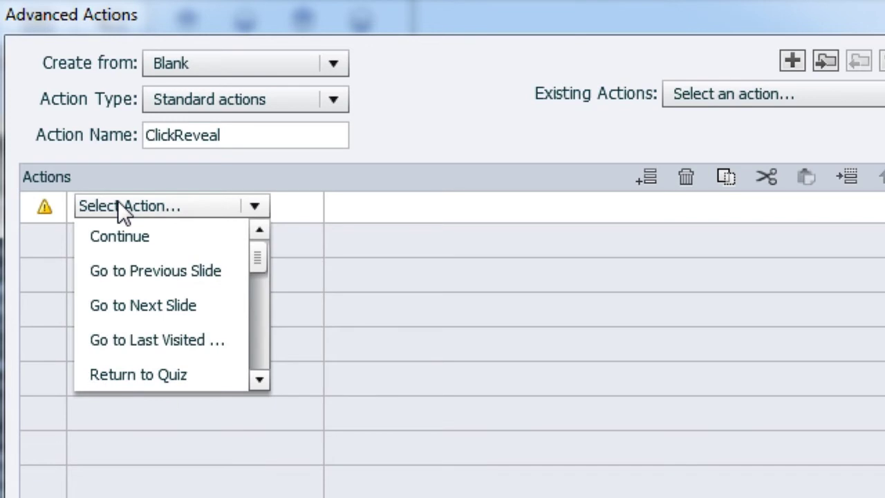
key(h)
key(Return)
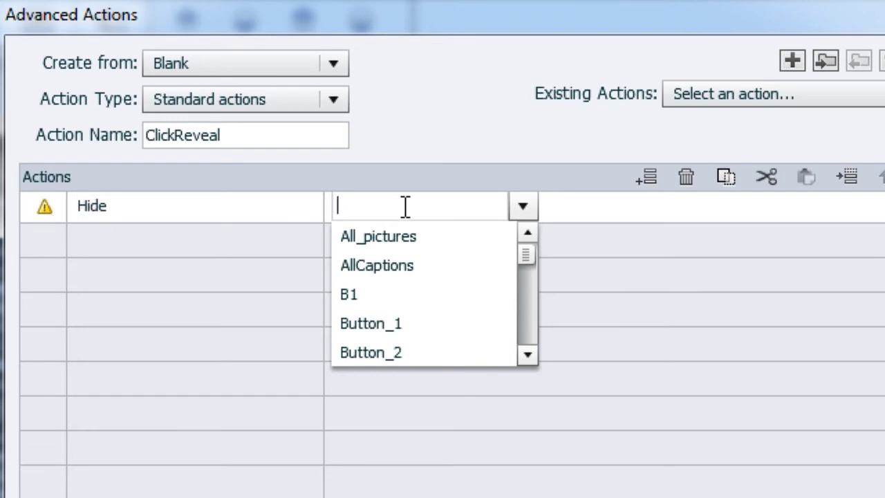
click(377, 266)
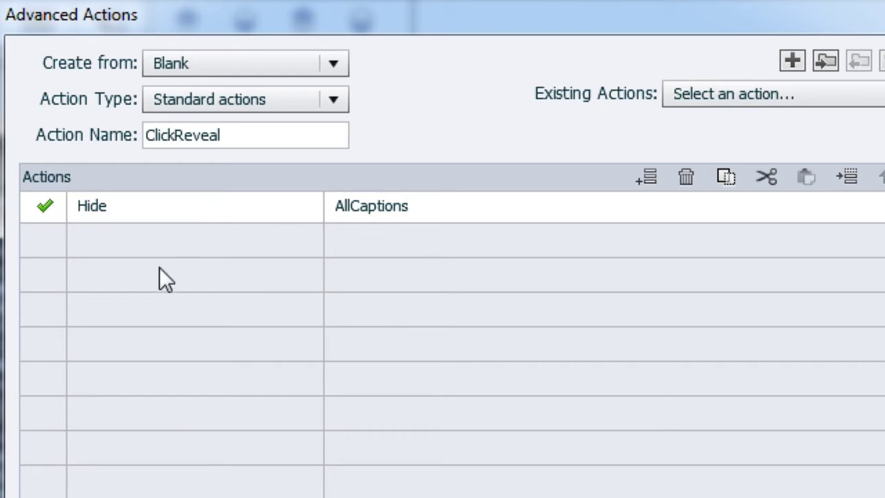
Add a second Hide action that targets the All_pictures group.
double_click(110, 233)
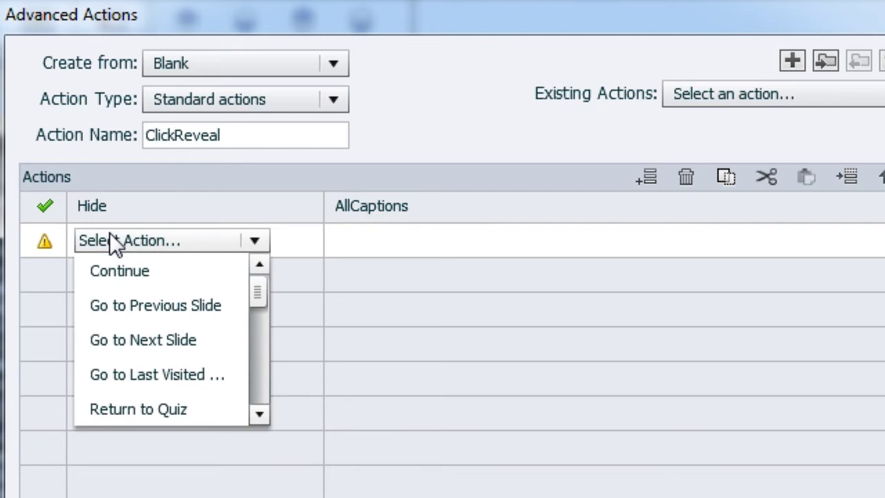
text(h)
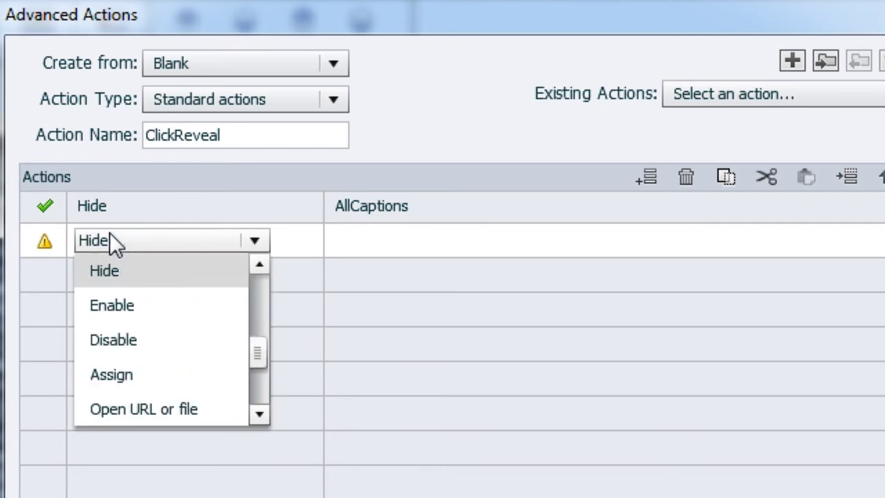
click(126, 271)
click(407, 271)
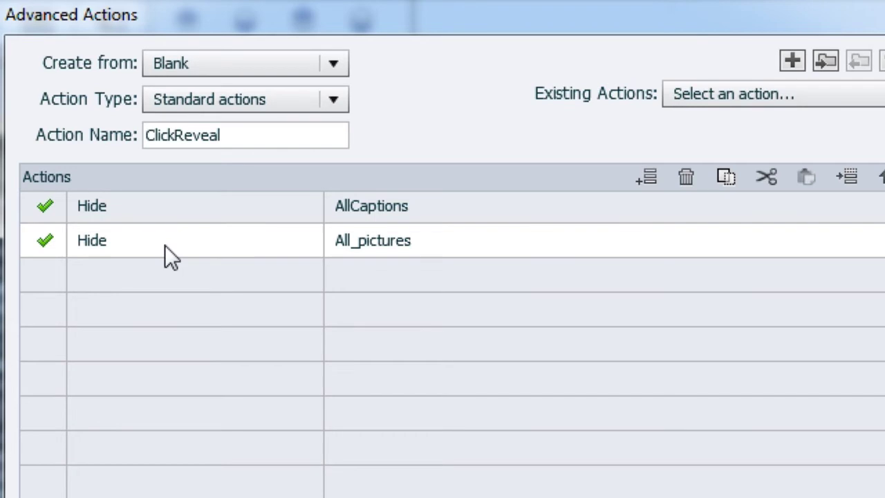
Add a Show action for caption C1 as the third line of ClickReveal.
double_click(125, 279)
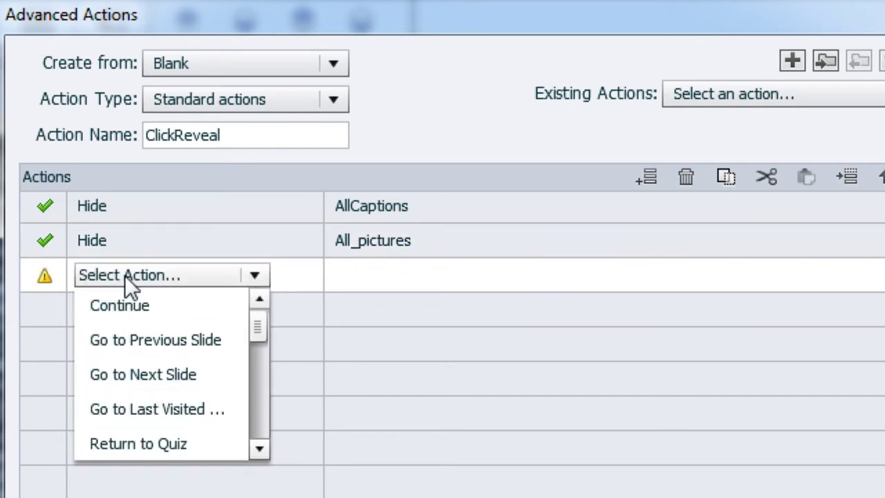
scroll(125, 275, down, 4)
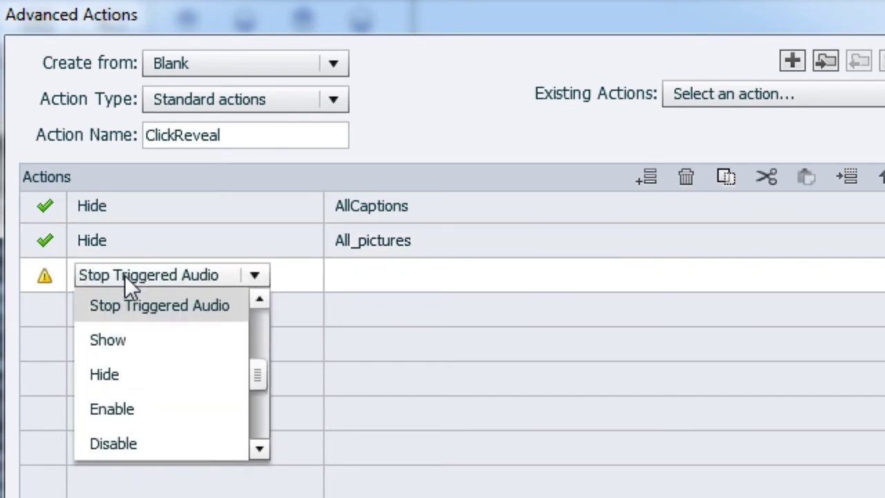
click(127, 345)
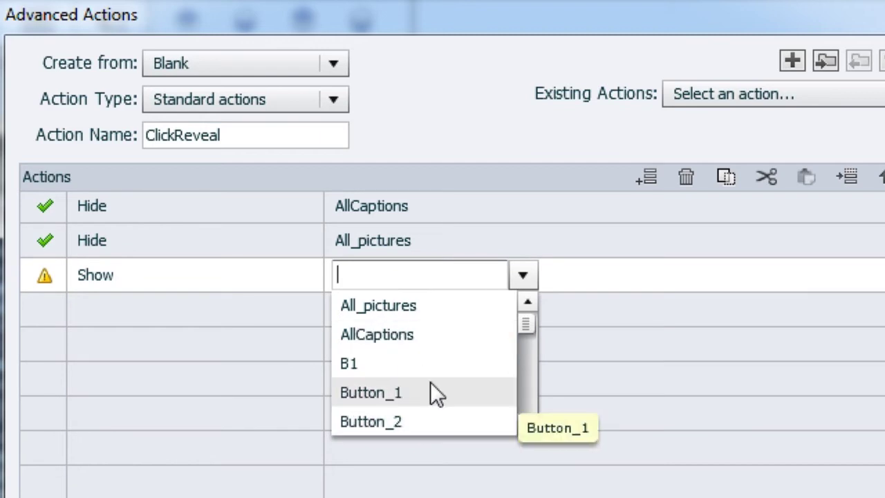
text(c)
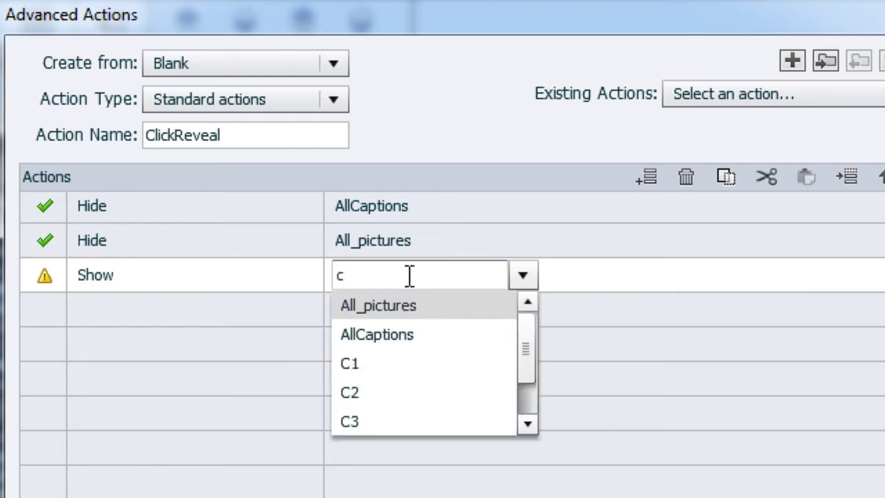
click(394, 364)
Add another Show action that reveals picture P1.
double_click(122, 308)
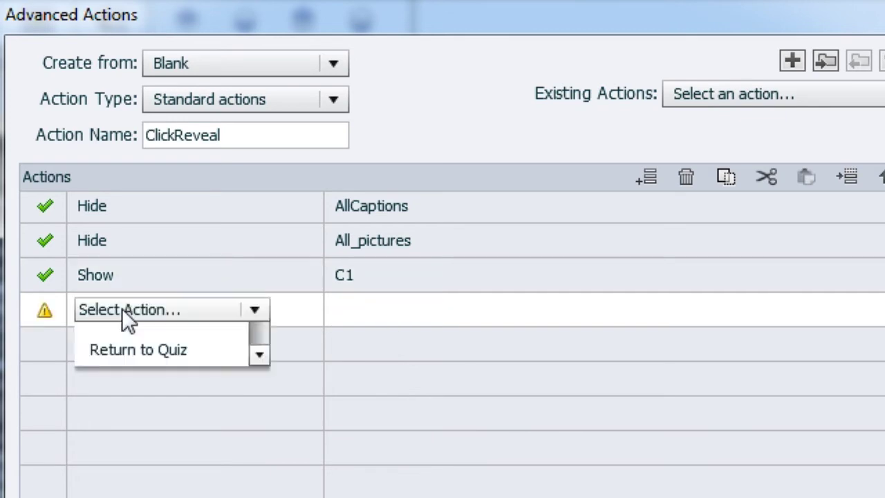
scroll(122, 318, down, 4)
click(135, 372)
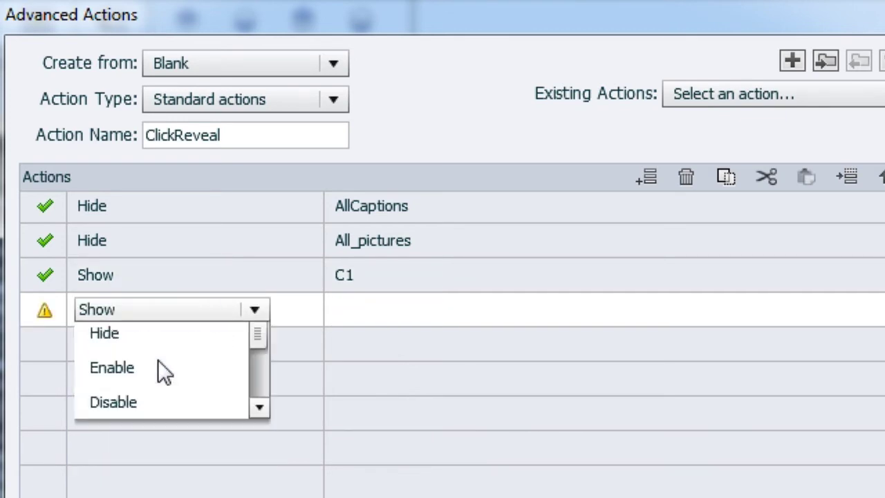
text(p)
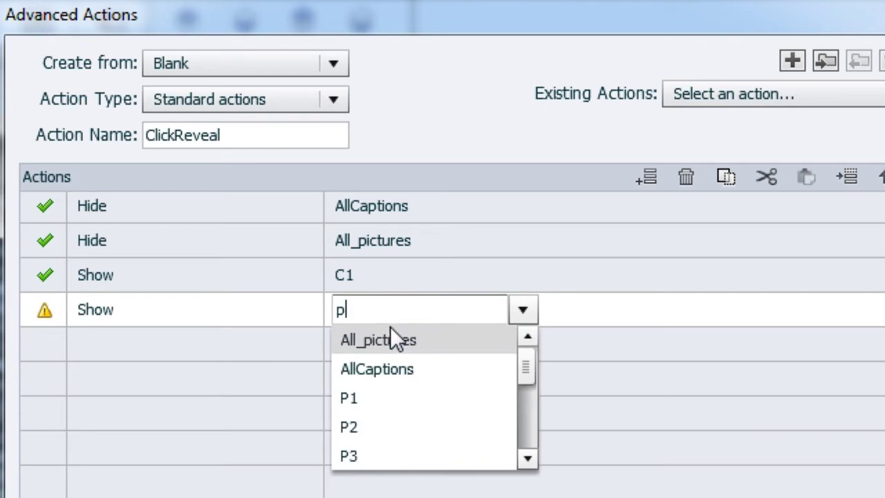
click(378, 399)
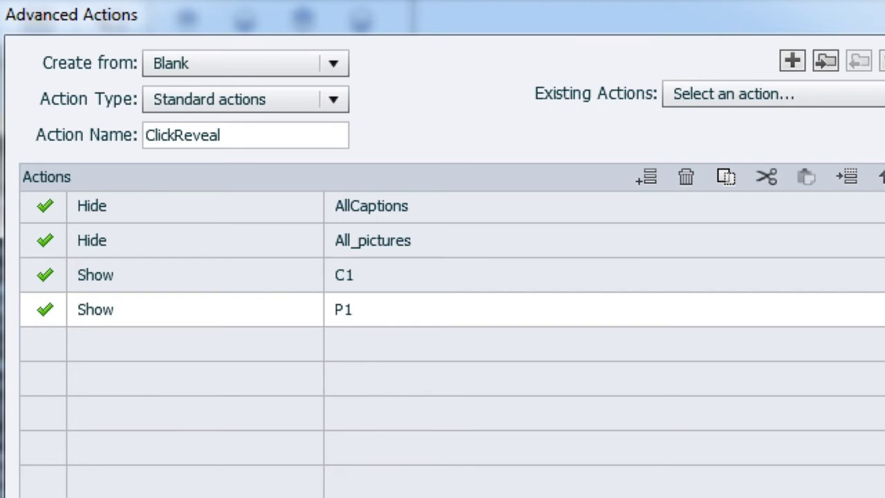
Add an Apply Effect action for button B1 as the fifth line of ClickReveal and open its Color Effect choices.
click(98, 341)
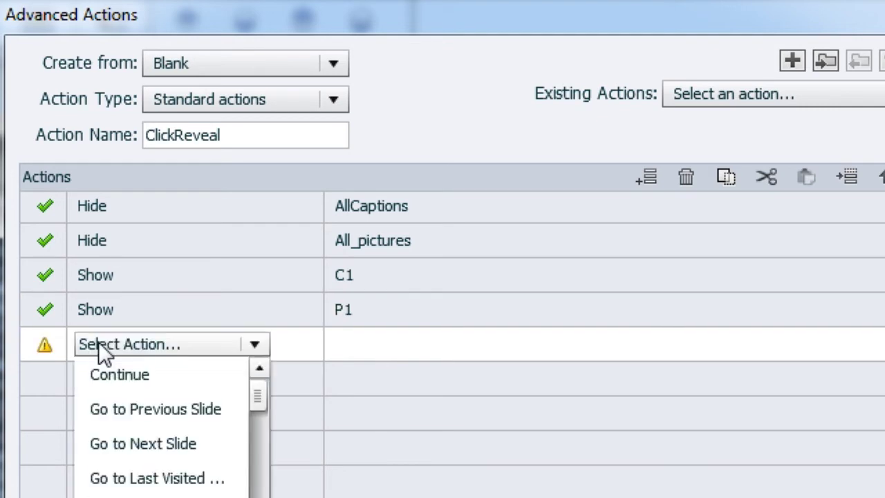
scroll(101, 349, down, 4)
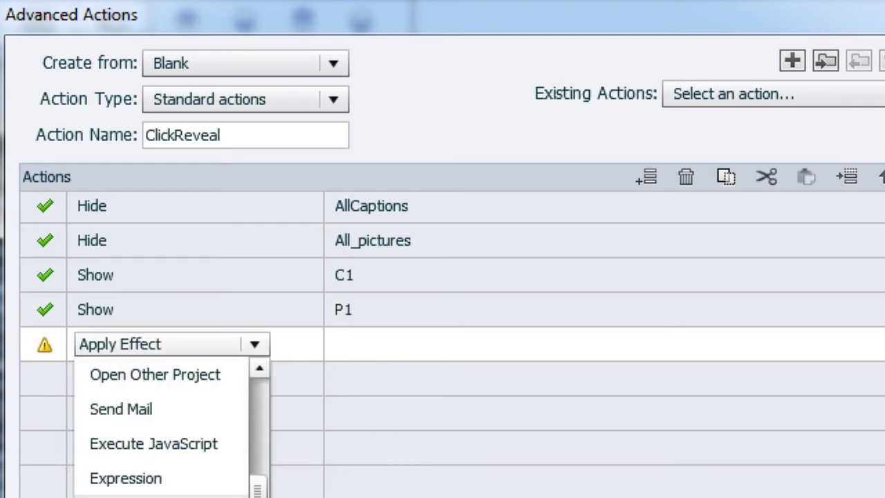
key(Return)
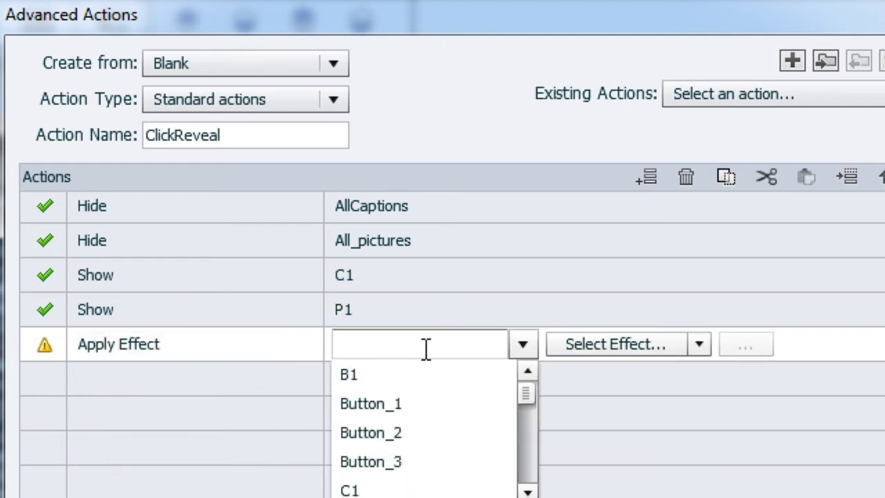
click(383, 381)
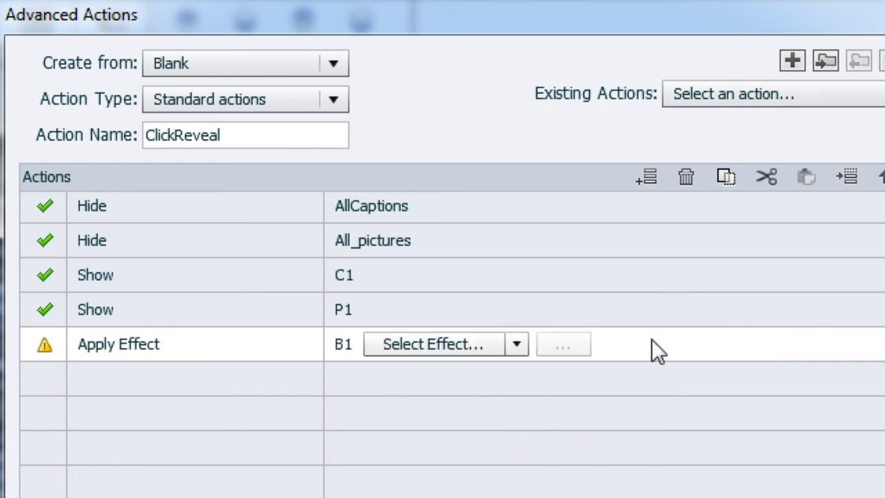
click(516, 346)
scroll(508, 381, up, 1)
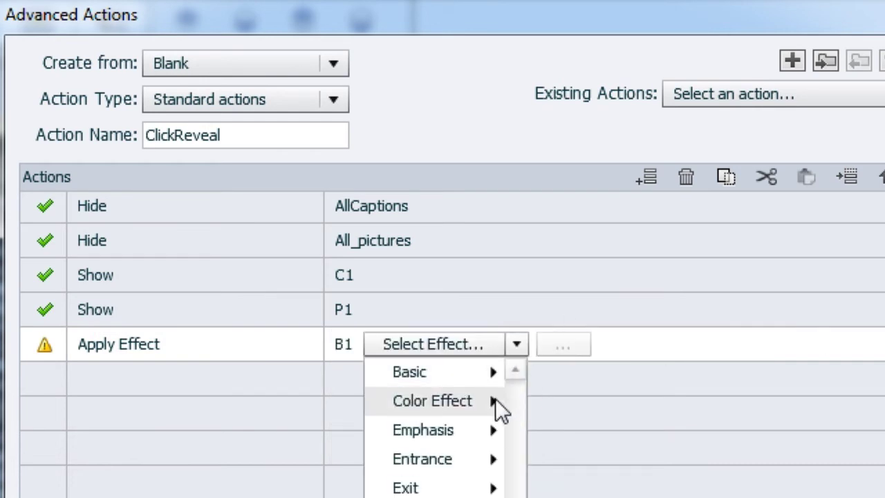
mouse_move(499, 408)
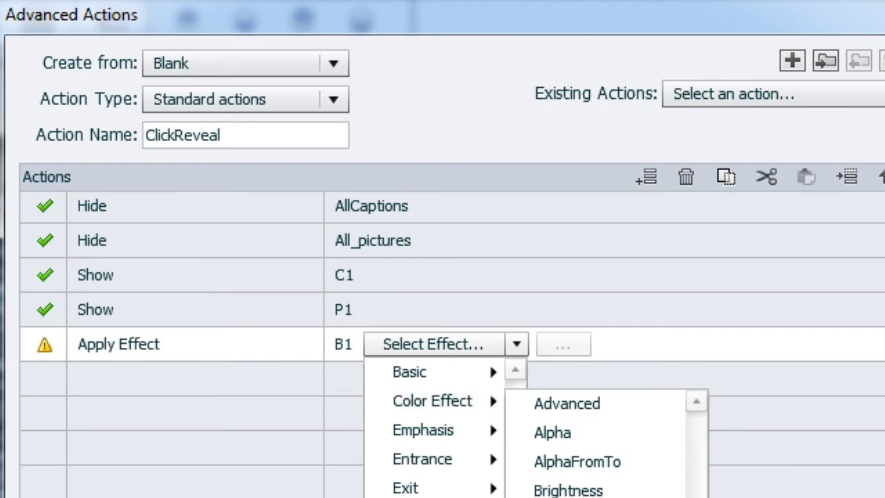
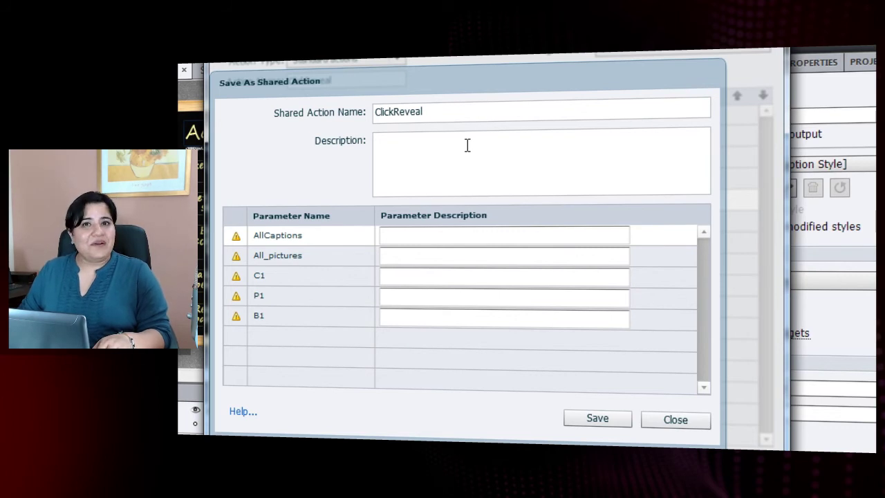
Describe the shared action as "This action will allow me to show the pictures and captions related to each button. Use it for a click reveal text screen.".
click(467, 145)
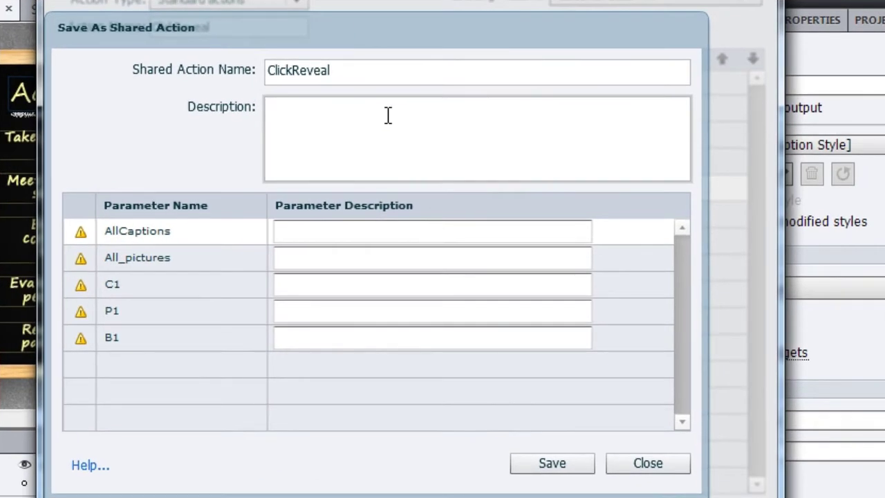
text(This action will allow me to show the pictures and captio)
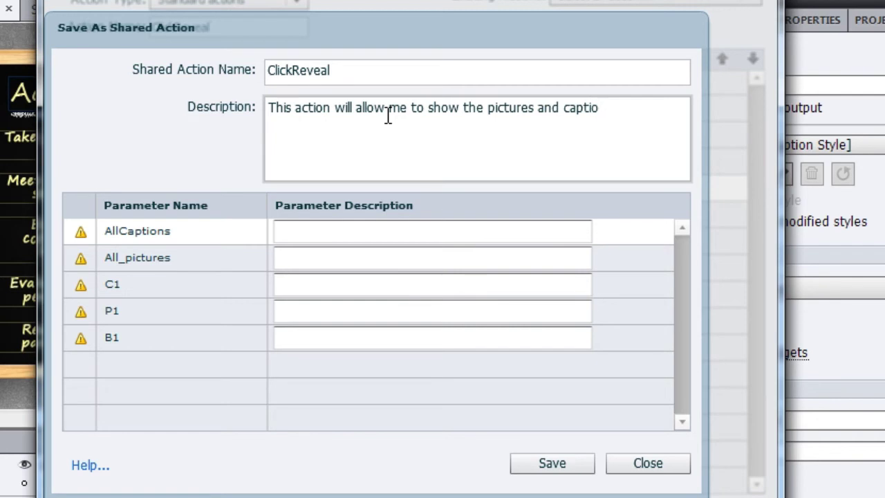
text(ns related to each)
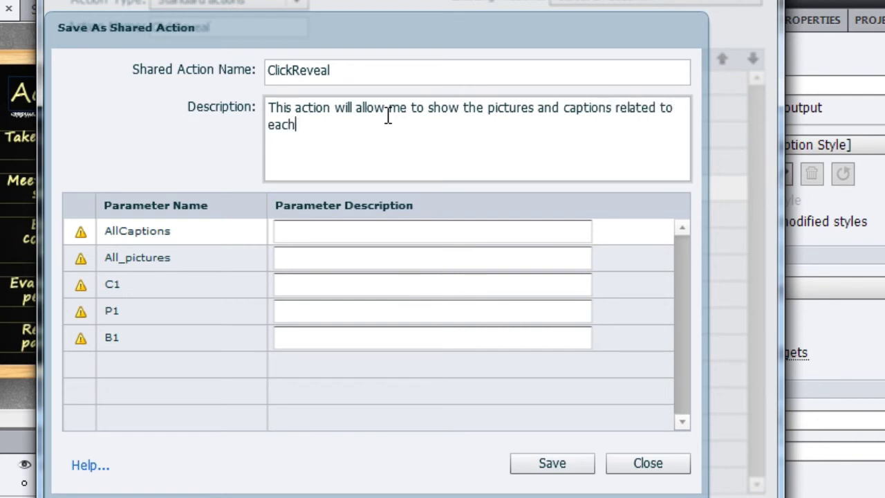
text( butto)
text(n. Use it for)
text(fo)
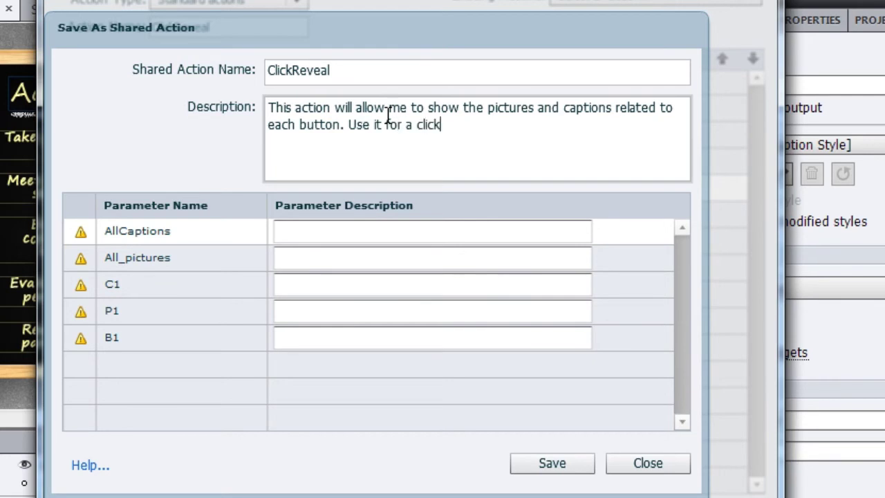
text( a clickreve)
key(BackSpace)
key(BackSpace)
key(BackSpace)
text(eveal text screen.)
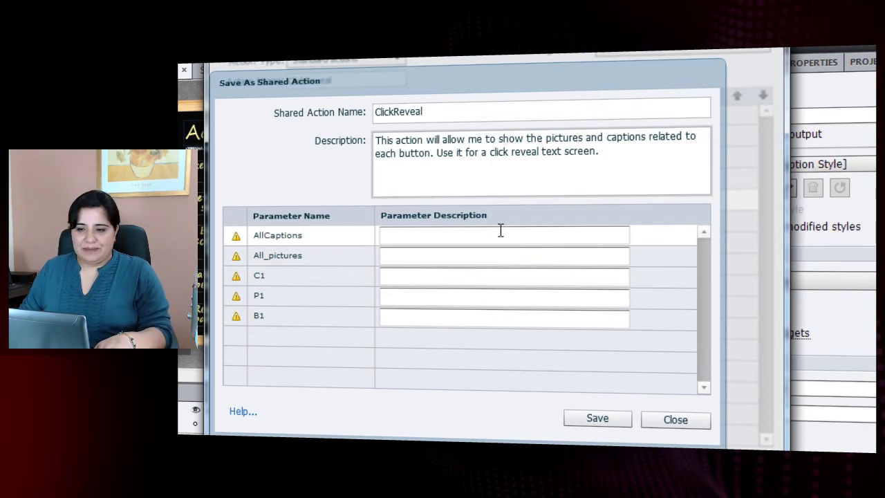
Describe the AllCaptions parameter as "Caption Group" and the All_pictures parameter as "Picture Group".
click(449, 239)
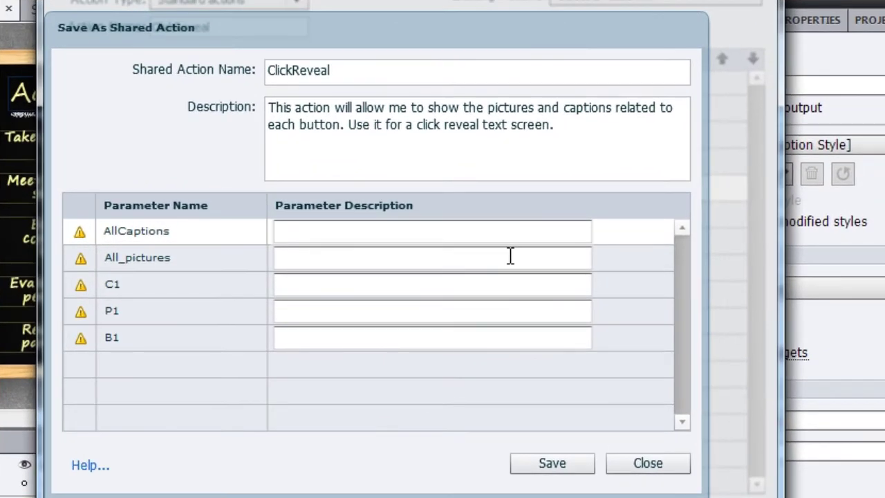
click(510, 256)
click(340, 236)
text(Caption)
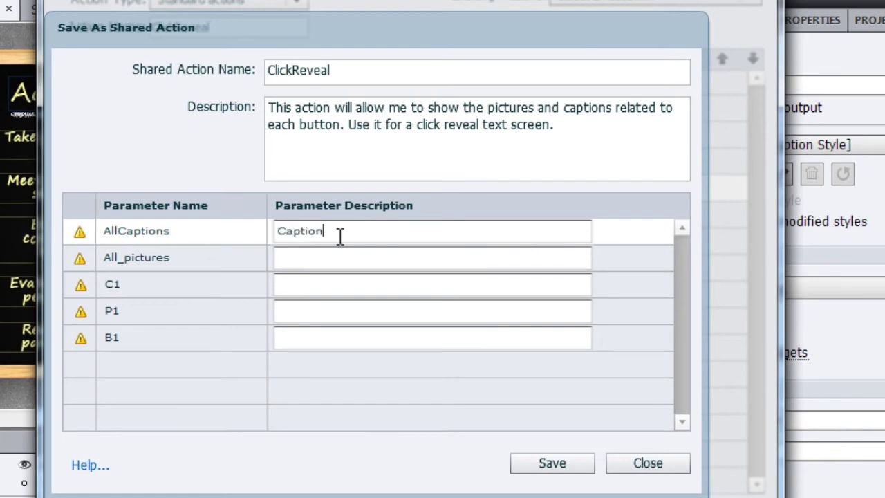
text( Group)
click(350, 256)
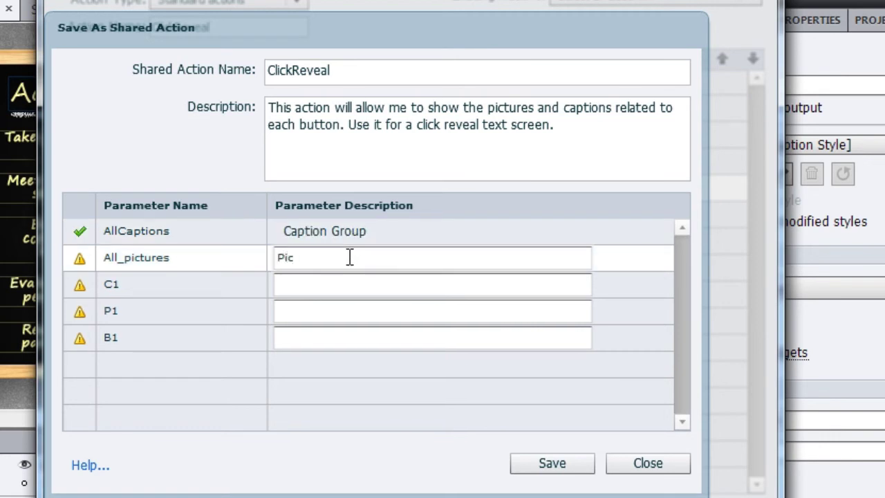
text(Picture Group)
Describe parameter C1 as "Related Caption" and parameter P1 as "Related Picture".
click(346, 292)
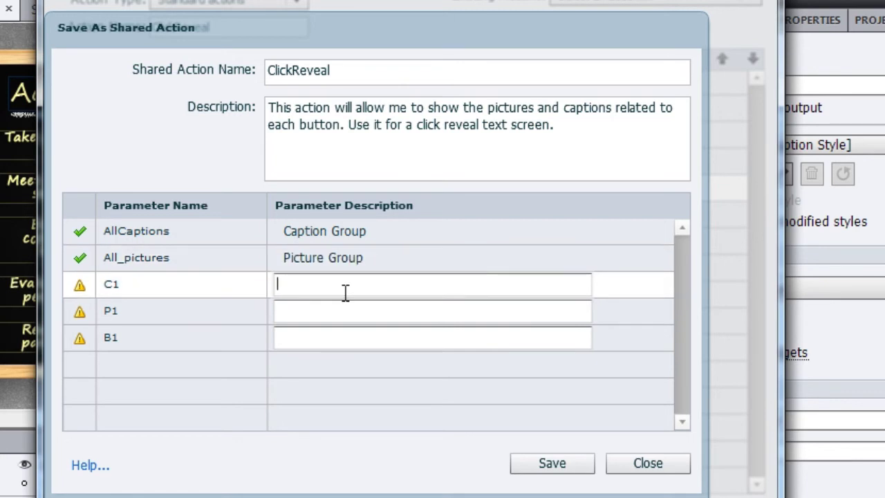
text(Related Caption)
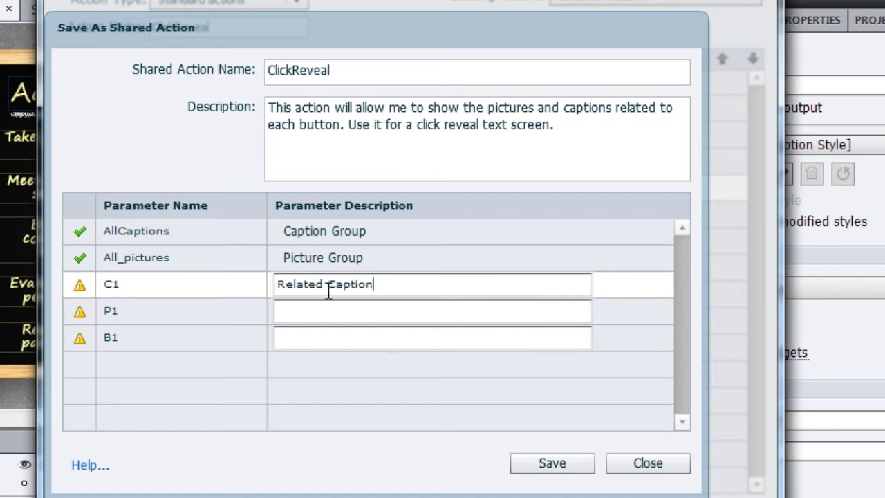
drag(326, 287, 242, 279)
key(ctrl+c)
click(350, 312)
key(ctrl+v)
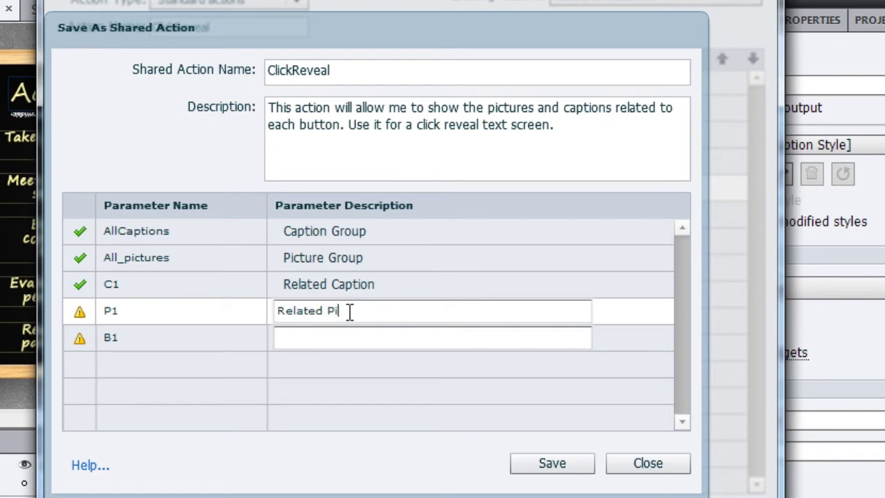
text(Picture)
Describe parameter B1 as "Related Button", then save the ClickReveal shared action and leave the Advanced Actions dialog.
click(320, 334)
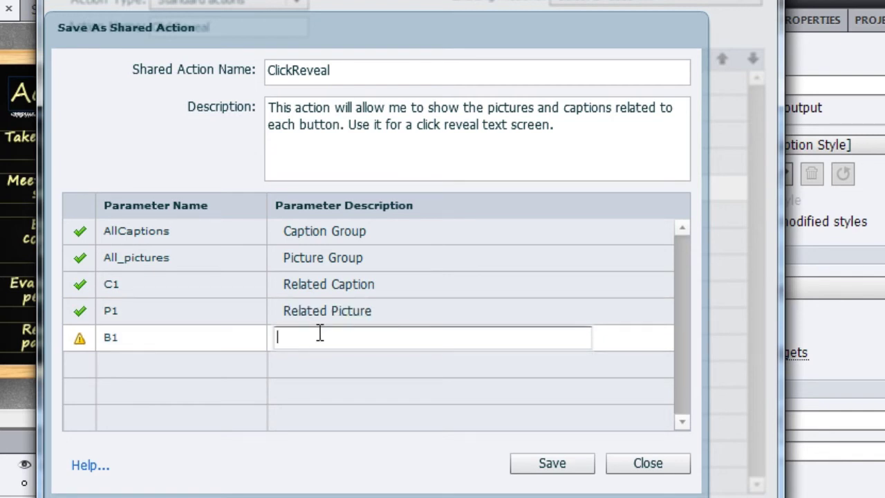
key(ctrl+v)
text(B)
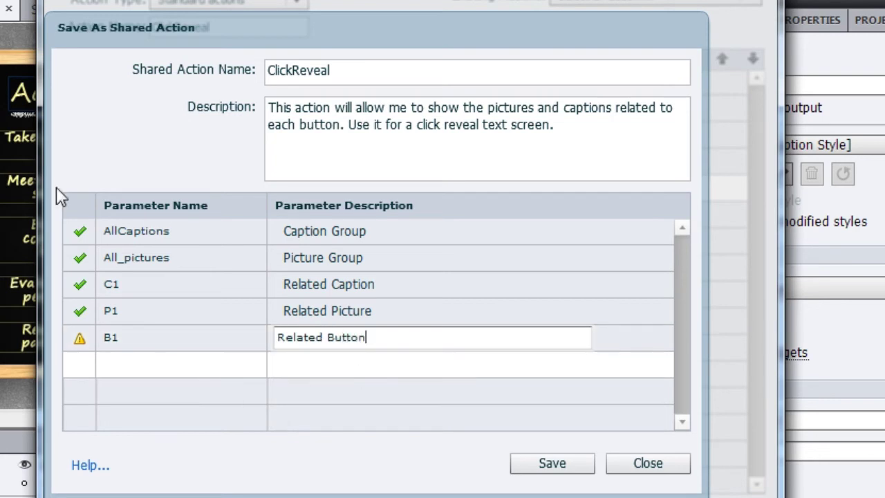
click(558, 471)
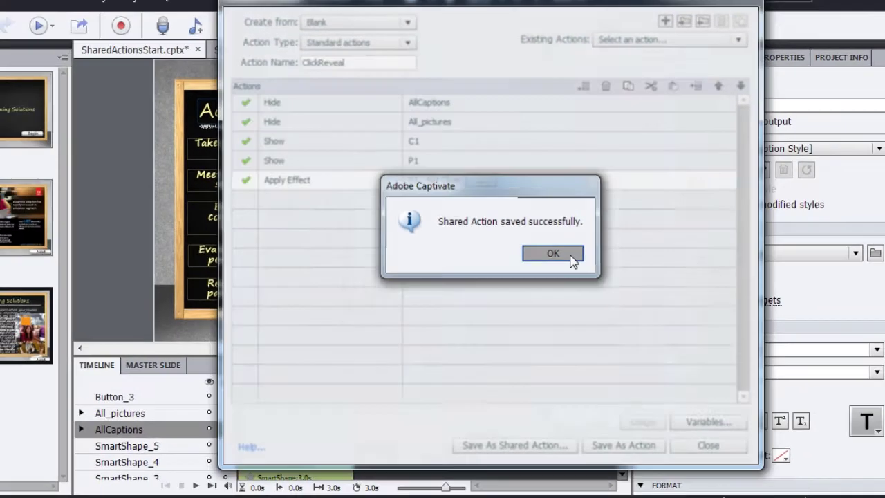
click(529, 288)
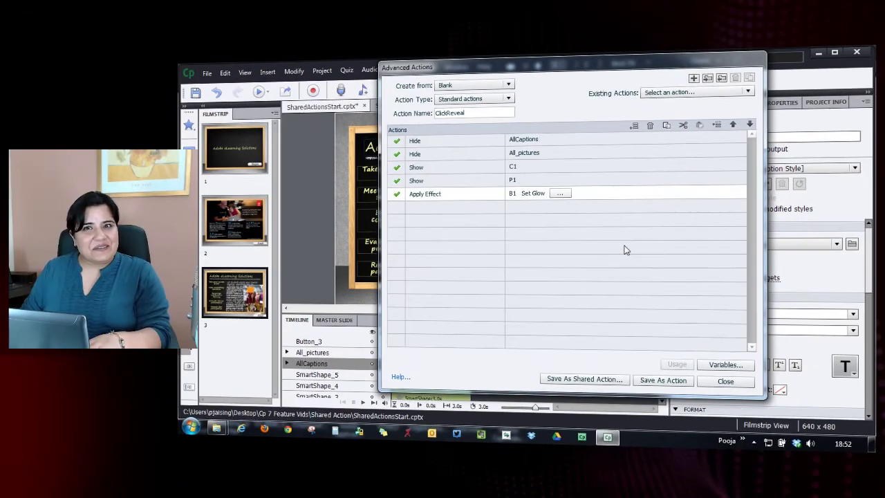
click(725, 381)
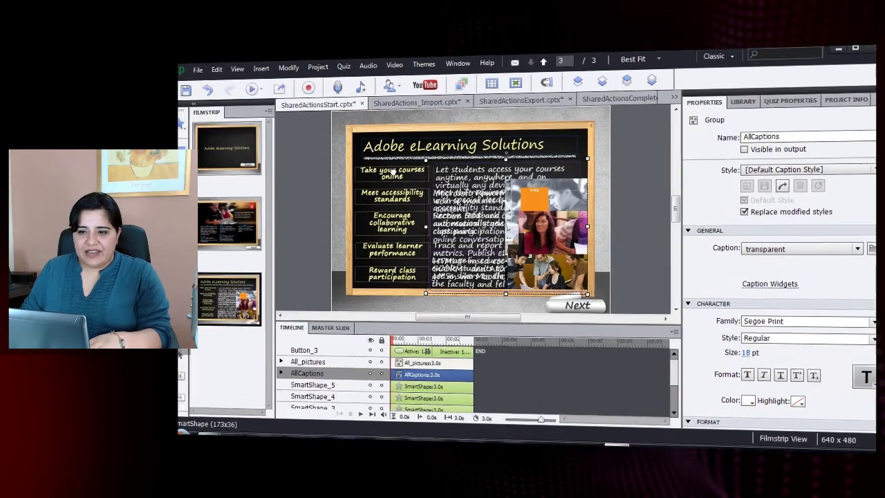
Set the success action of the "Take your courses online" button to Execute Shared Action with ClickReveal.
click(393, 170)
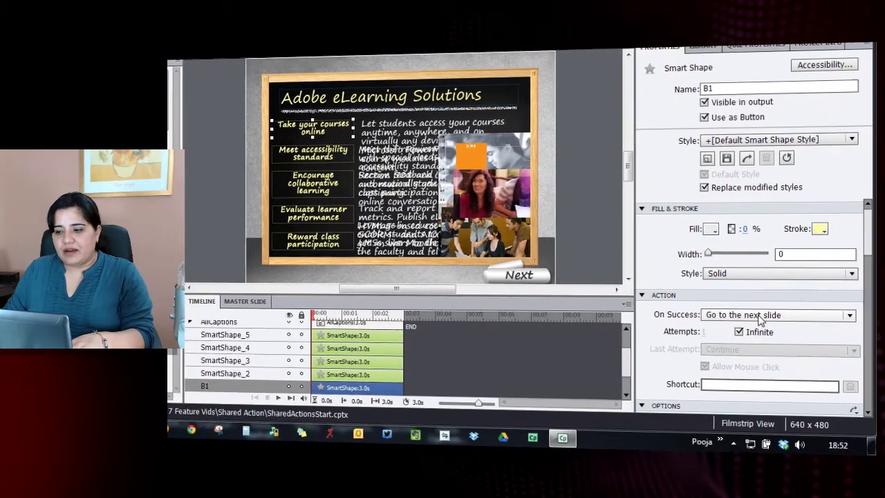
click(761, 316)
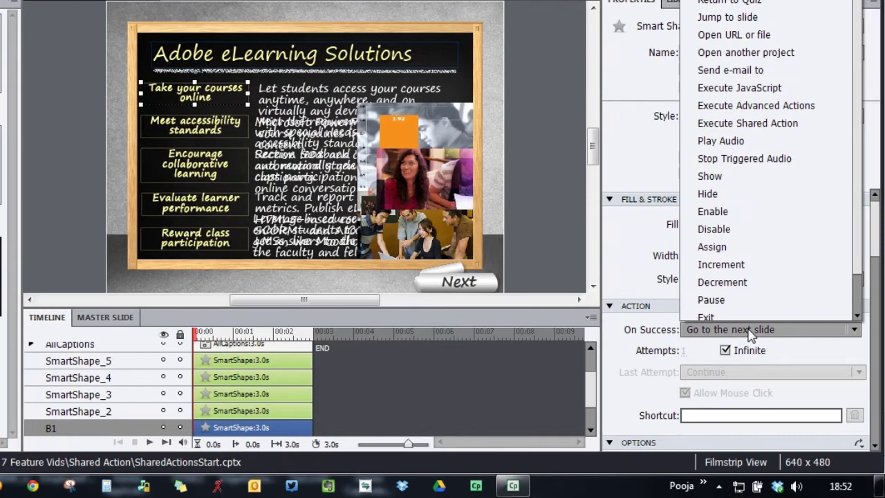
click(791, 123)
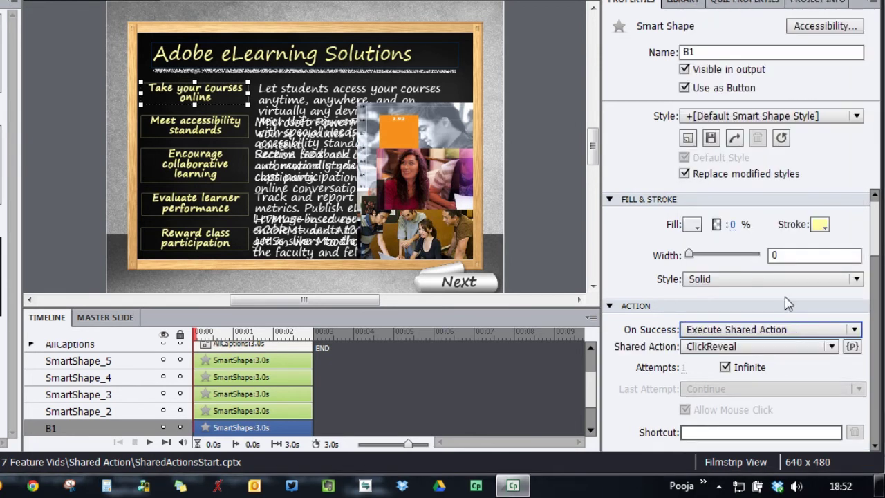
click(796, 350)
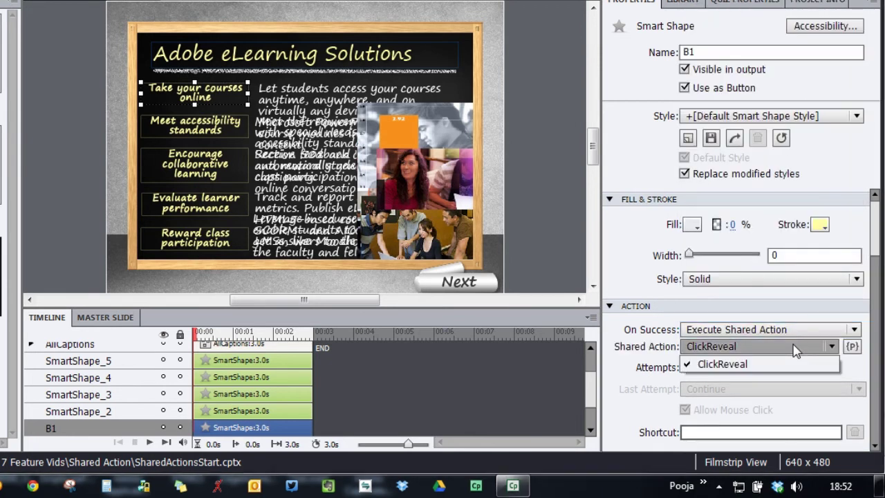
click(795, 346)
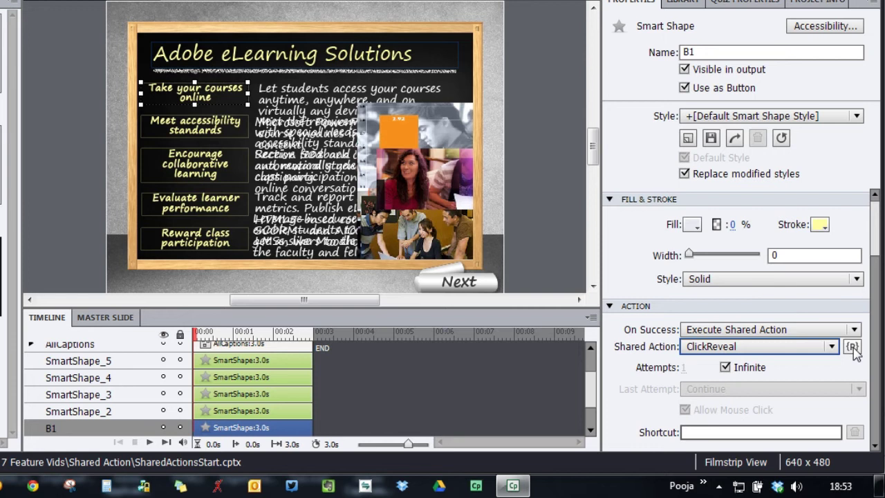
Open the ClickReveal parameters for button B1 and assign AllCaptions as the Caption Group.
click(854, 347)
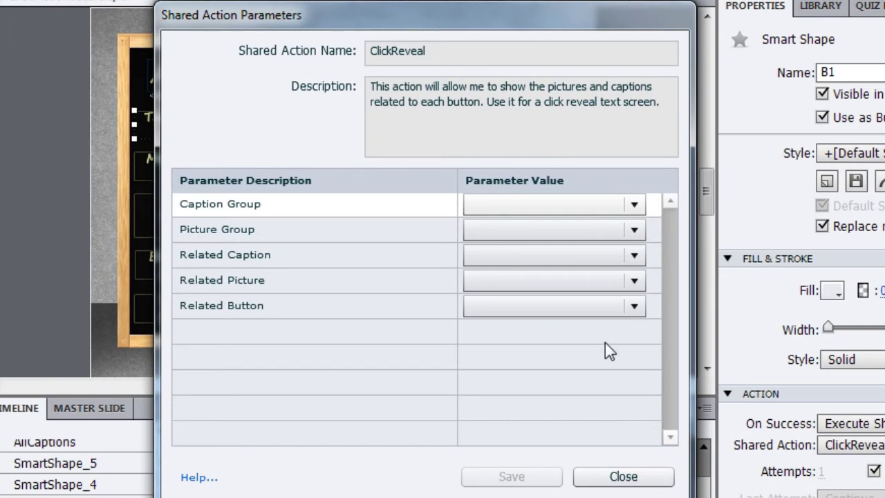
click(556, 202)
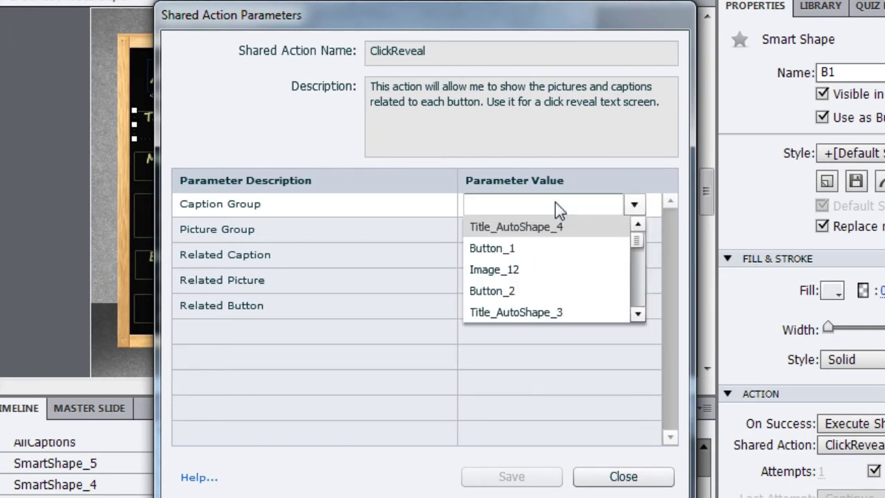
click(565, 201)
text(a)
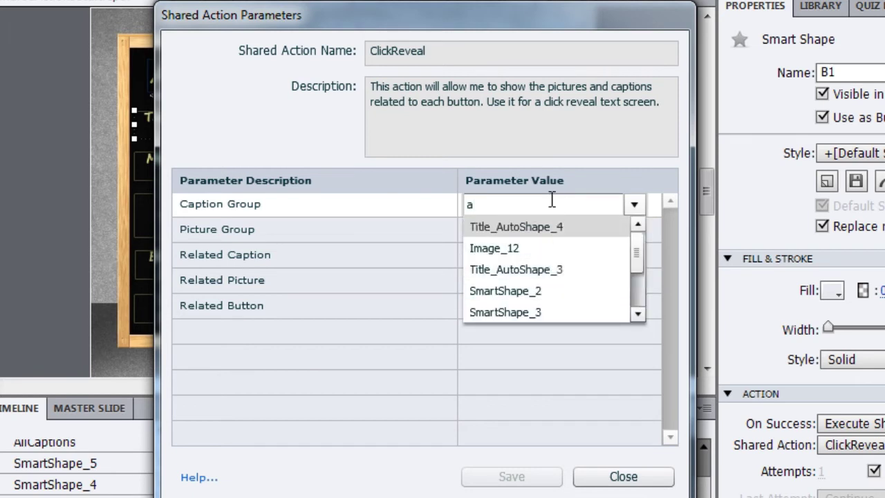
text(ll)
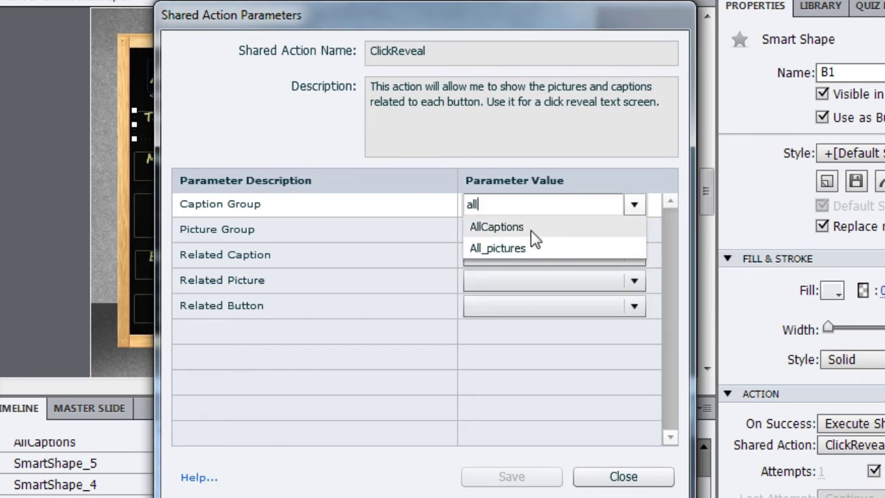
click(532, 228)
Assign All_pictures as the Picture Group parameter for button B1.
click(533, 230)
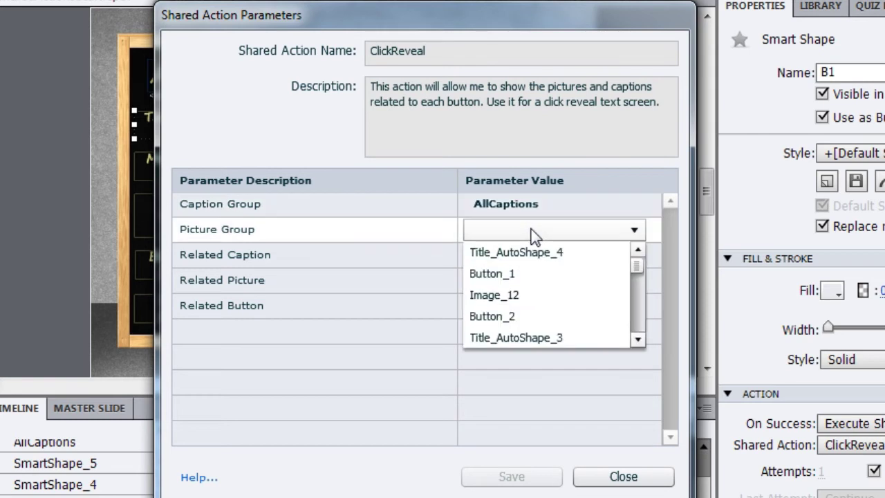
text(all)
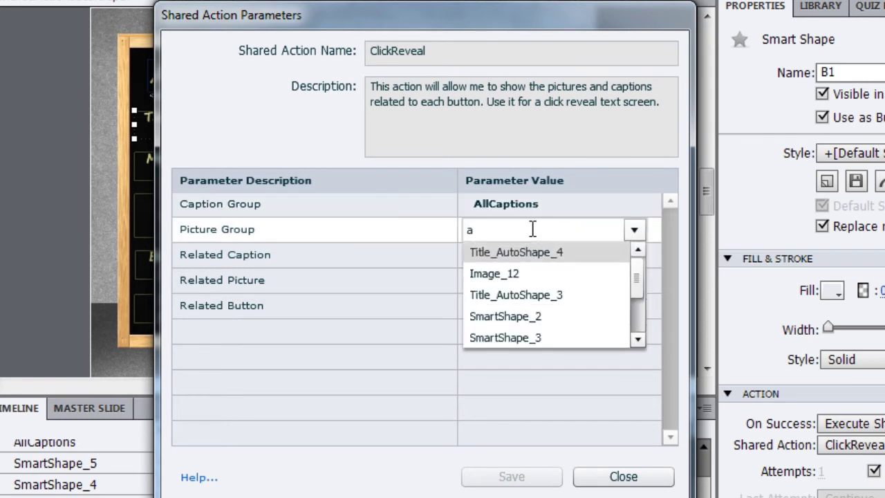
click(528, 267)
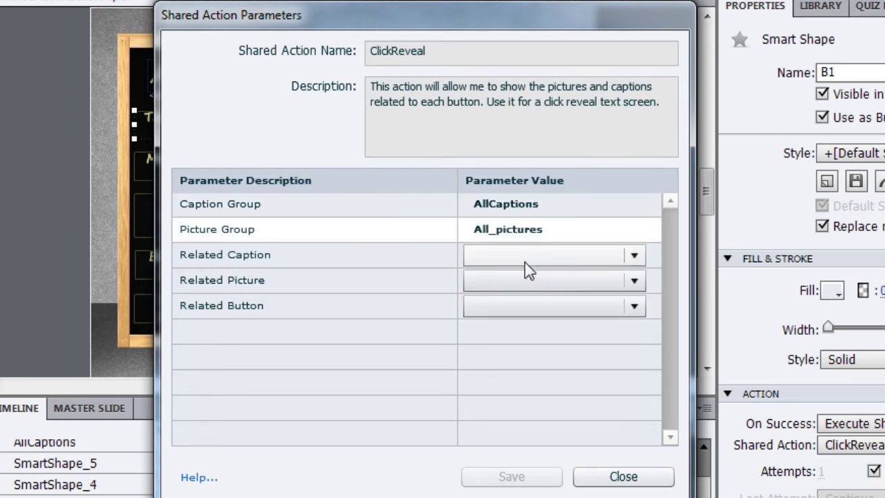
Assign C1 as the Related Caption and P1 as the Related Picture for button B1.
click(525, 256)
text(c)
click(508, 299)
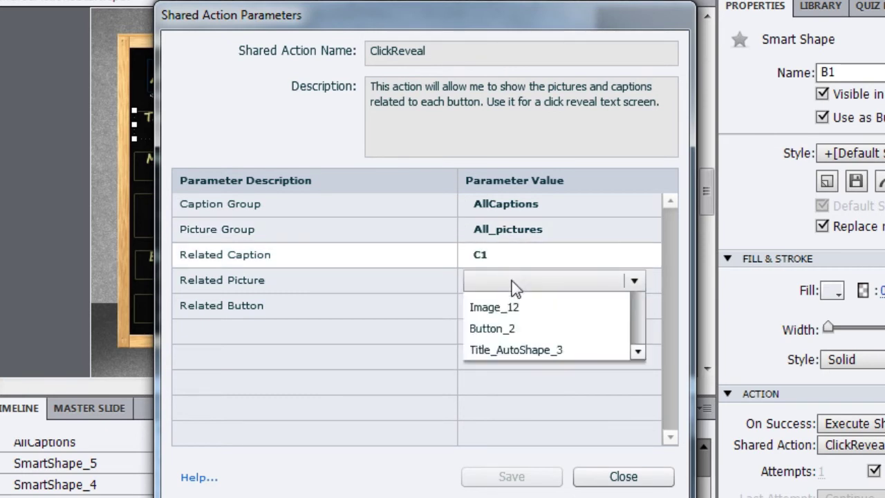
click(509, 276)
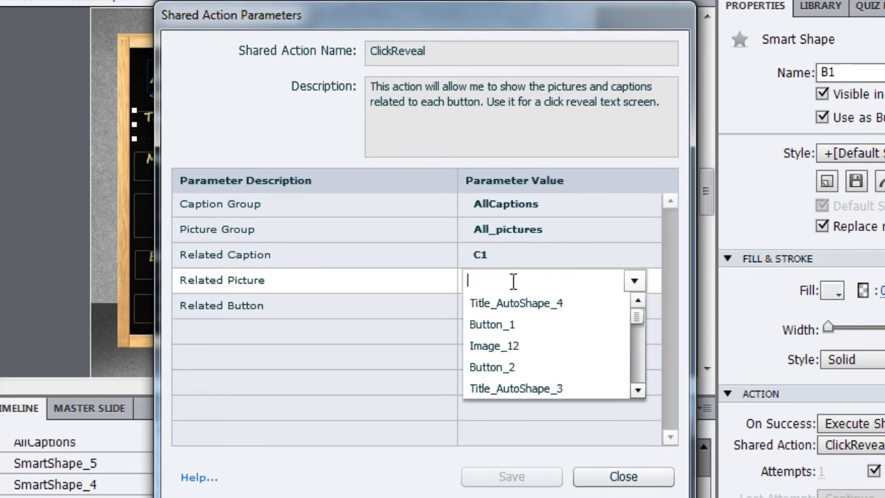
text(p)
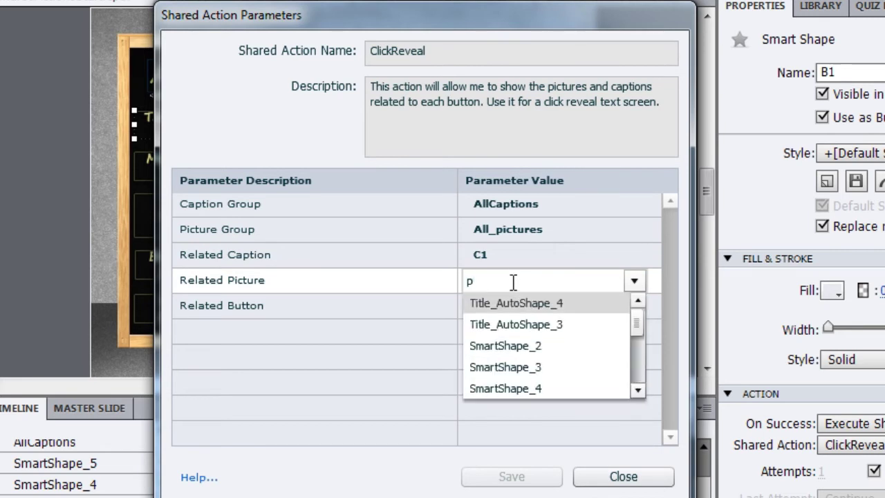
text(1)
click(502, 304)
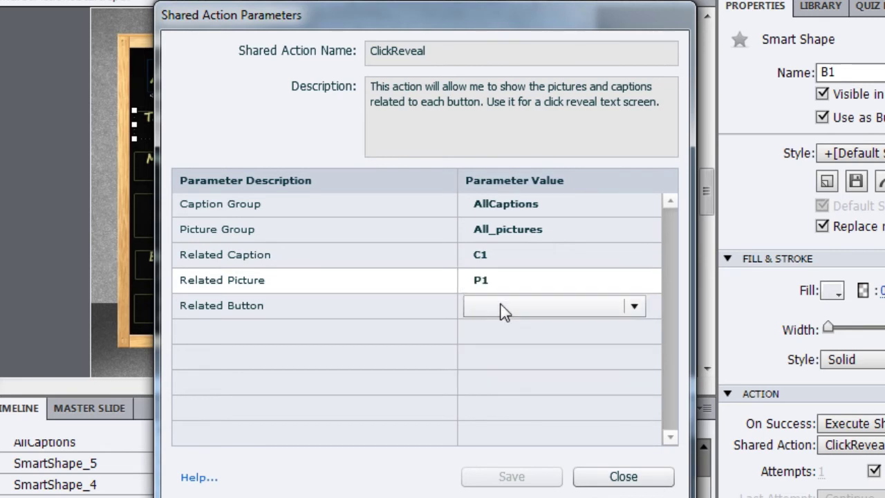
Assign B1 as the Related Button, save the shared action parameters and deselect the button on the slide.
click(504, 310)
text(b)
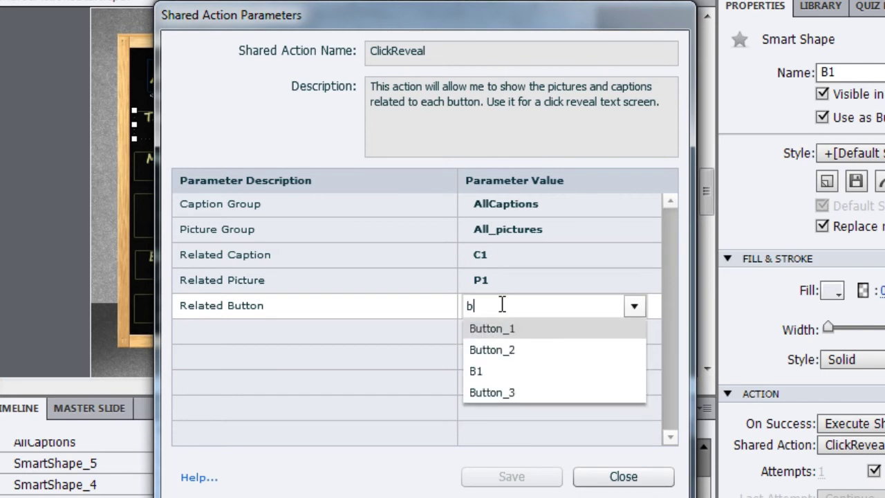
click(508, 372)
click(515, 450)
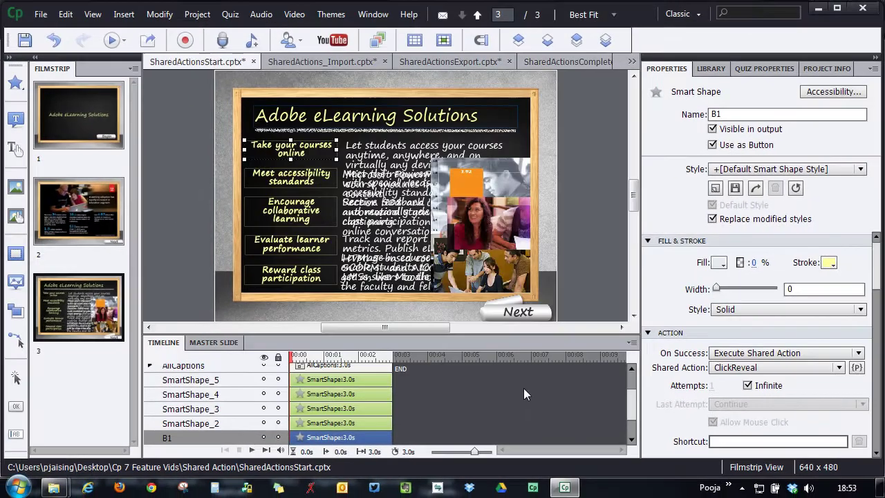
click(569, 181)
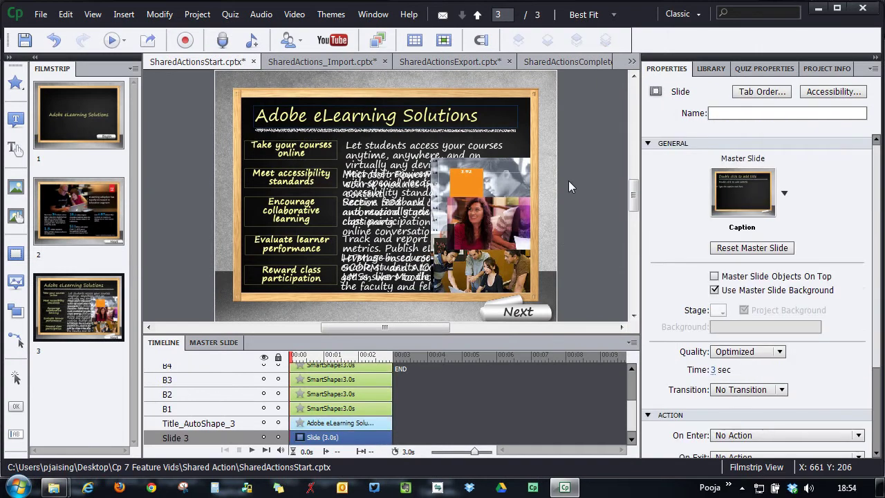
Set the success action of the "Meet accessibility standards" button to Execute Shared Action with ClickReveal.
click(312, 180)
click(828, 354)
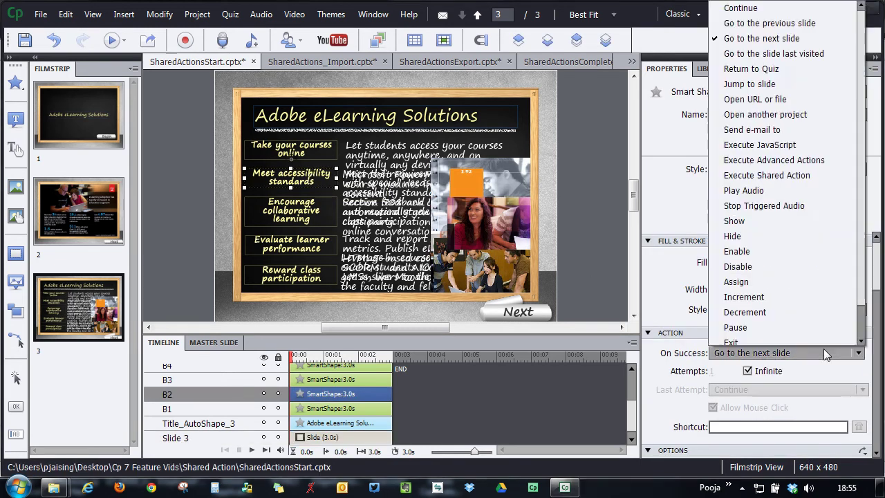
click(799, 179)
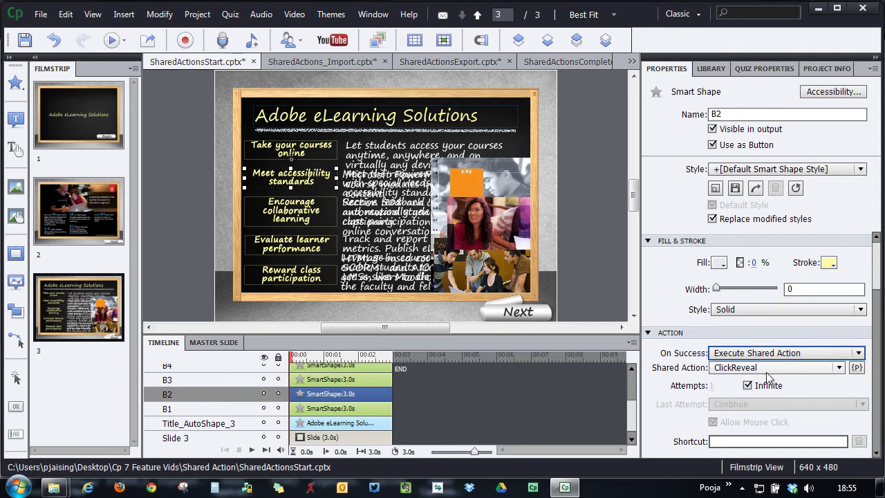
In the ClickReveal parameters for button B2, assign AllCaptions as the Caption Group and All_pictures as the Picture Group.
click(857, 367)
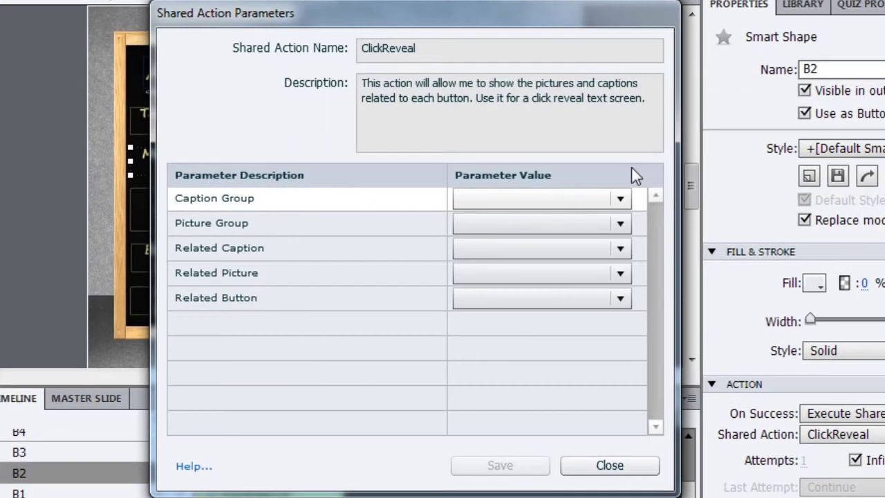
click(598, 198)
text(all)
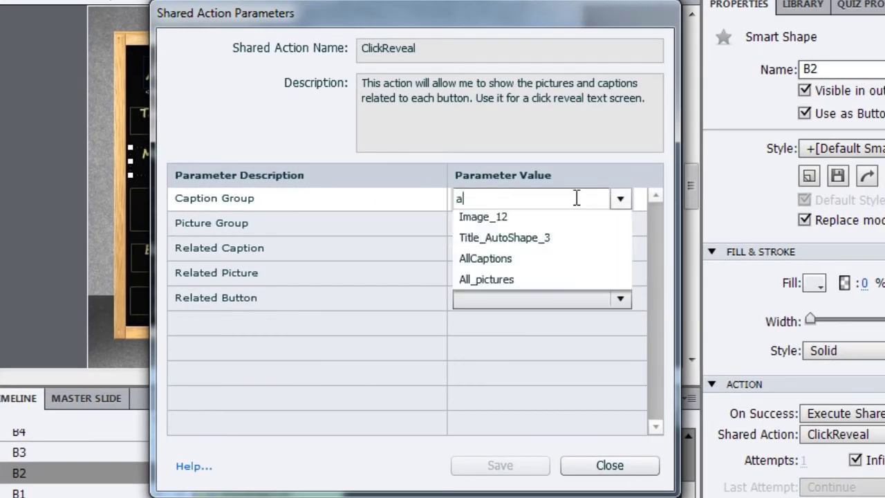
click(533, 219)
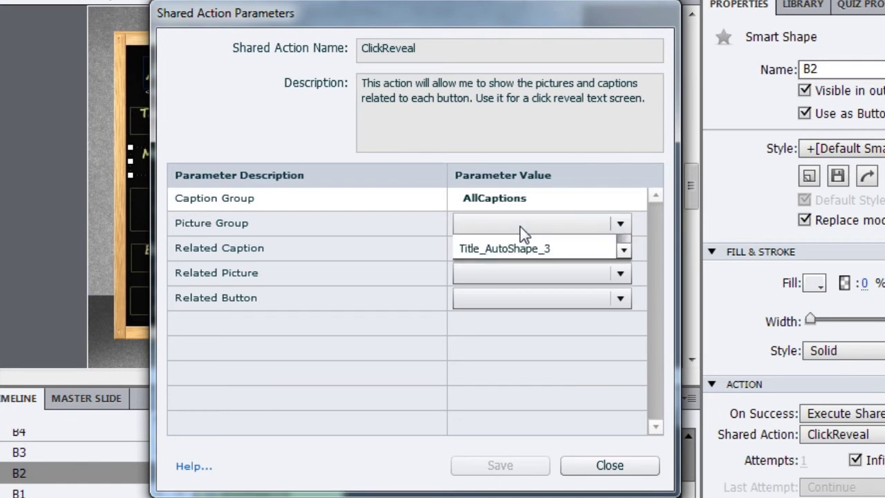
click(520, 226)
text(all)
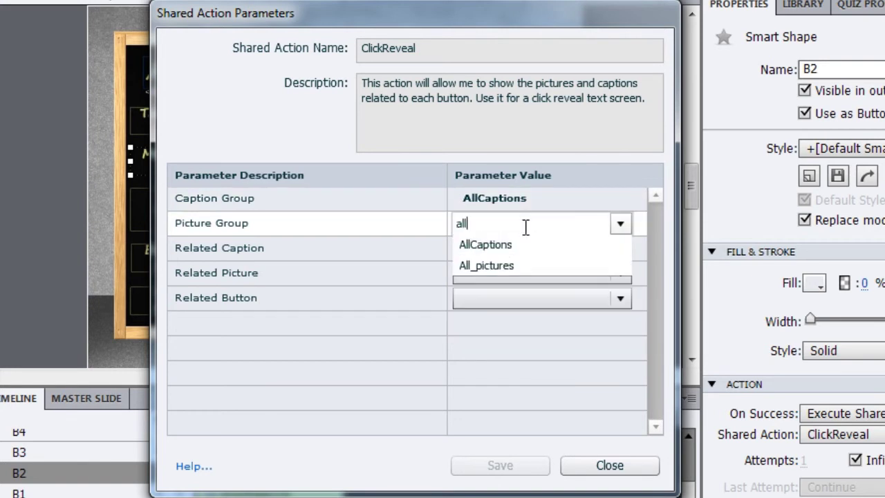
click(526, 265)
Assign C2 as the Related Caption and P2 as the Related Picture for button B2.
click(519, 253)
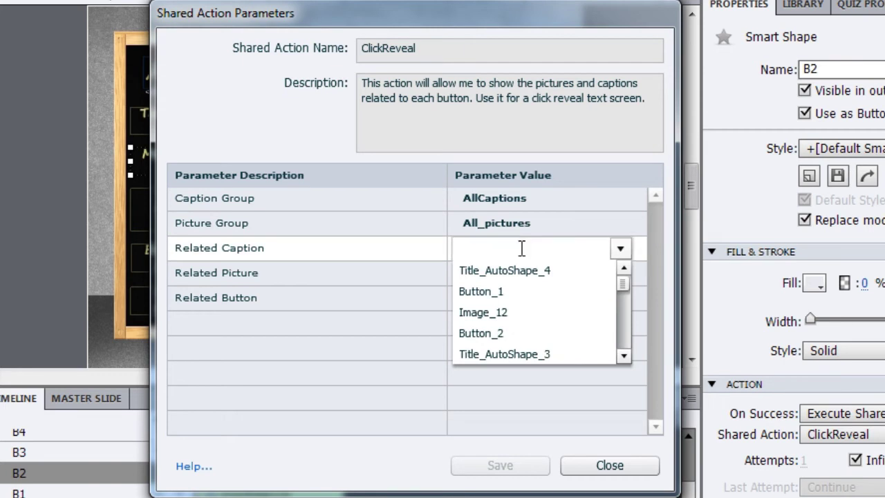
text(c2)
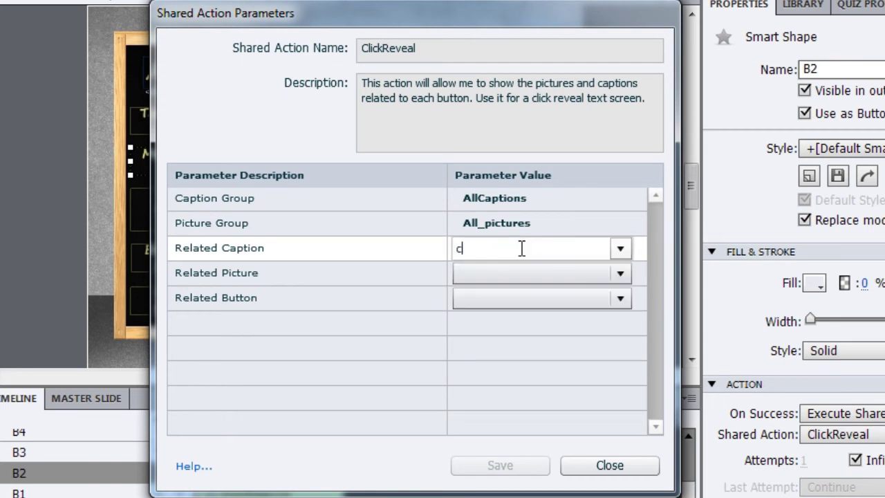
click(515, 269)
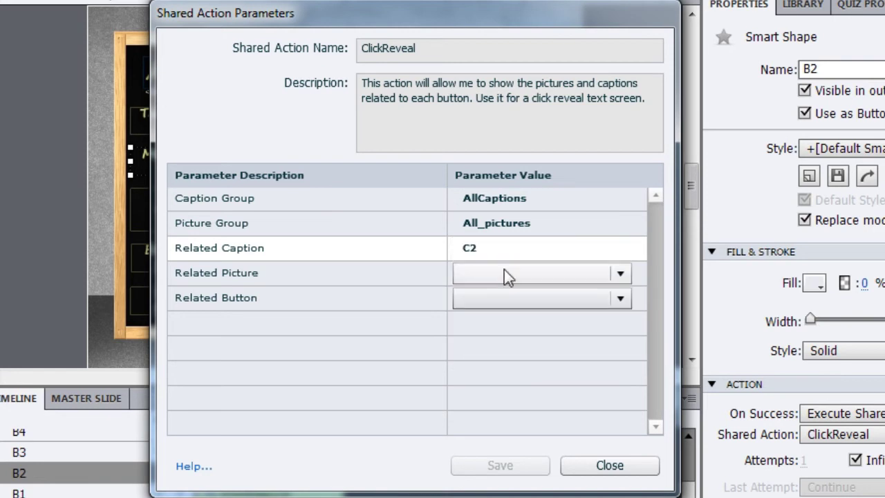
click(504, 271)
text(p2)
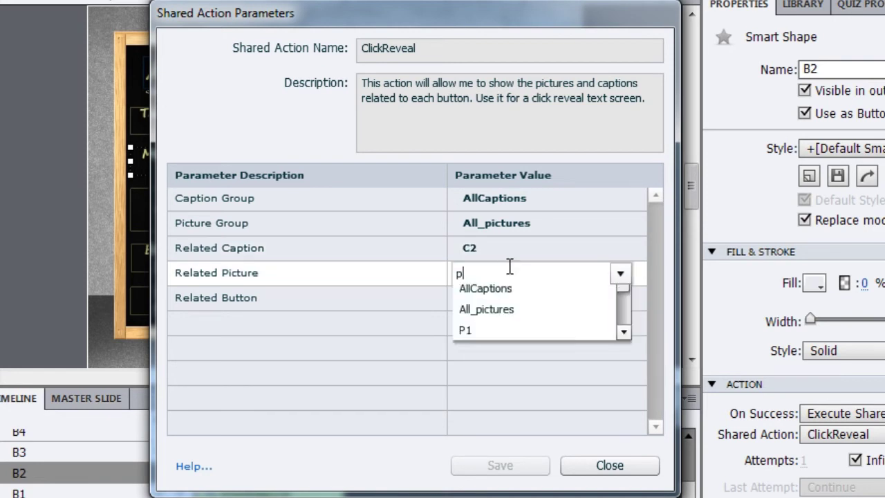
click(515, 299)
Assign B2 as the Related Button and save the shared action parameters.
click(516, 298)
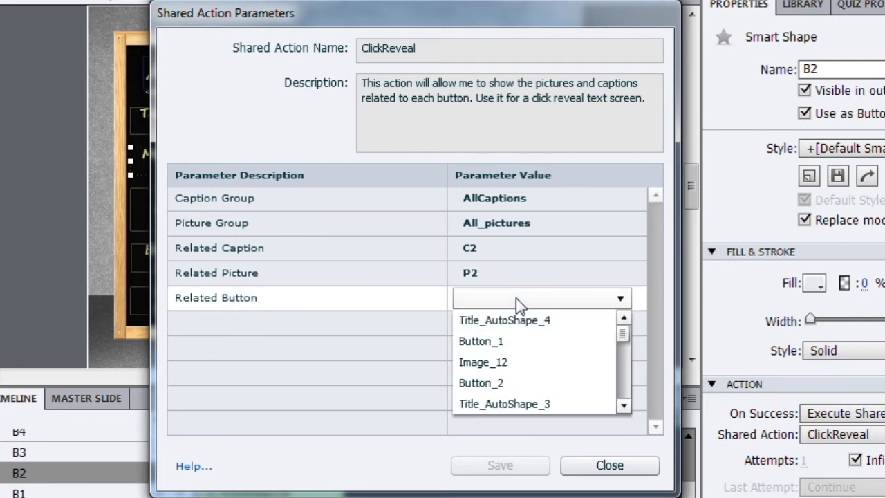
text(b2)
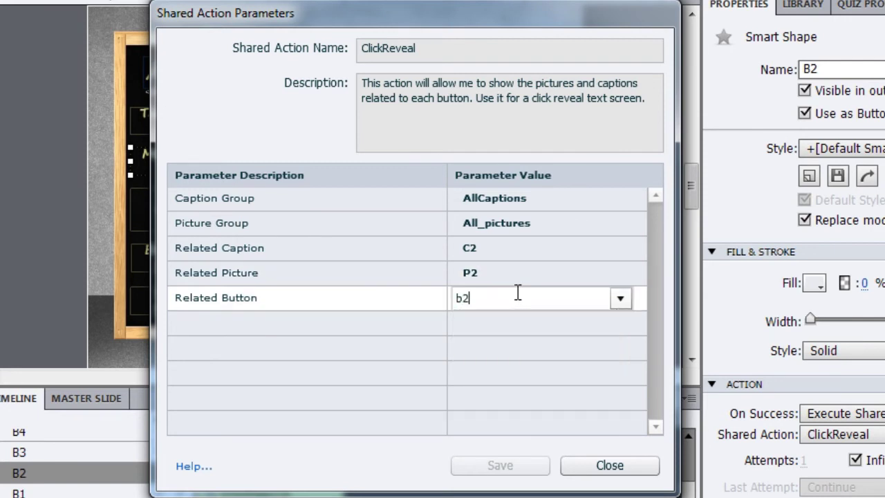
click(529, 319)
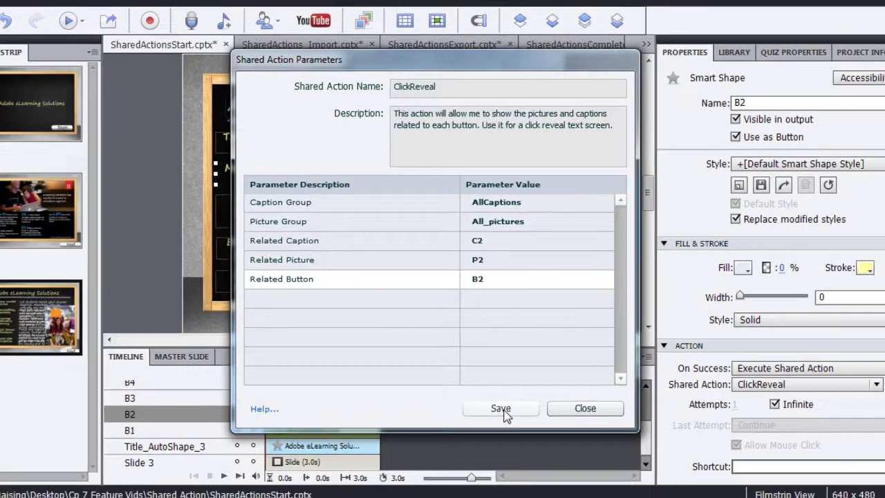
click(500, 465)
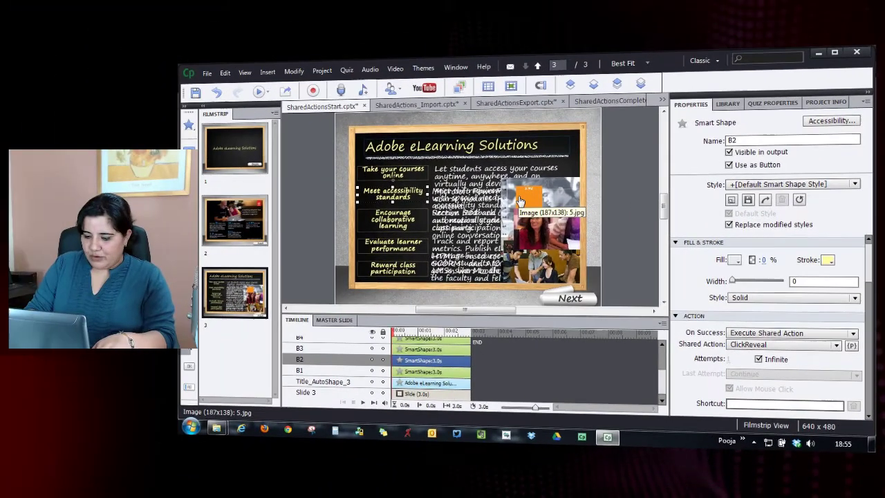
Generate a preview of the project to test the click-reveal buttons.
key(F12)
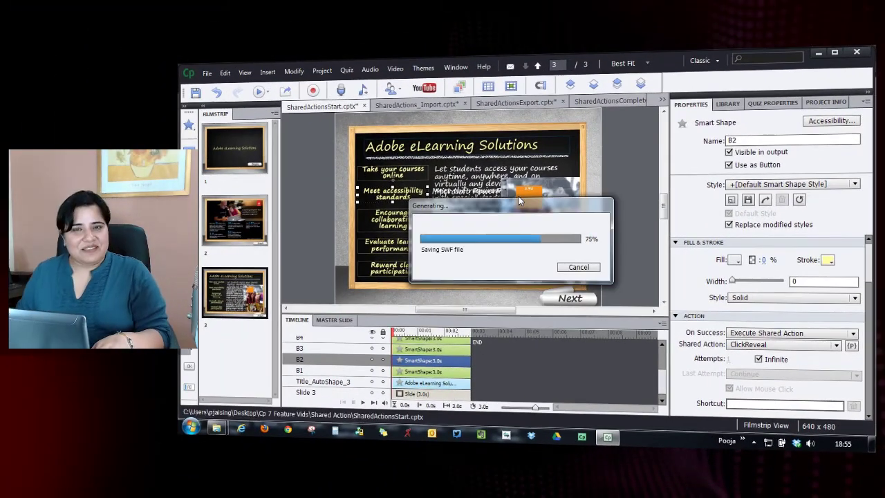
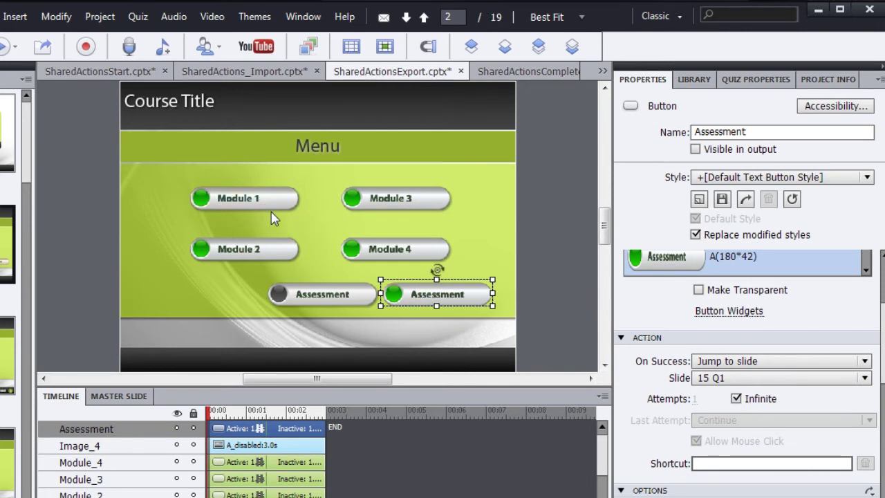
Undo the last move of the Assessment button, then open the existing CheckModuleCompletion action in Advanced Actions.
key(ctrl+z)
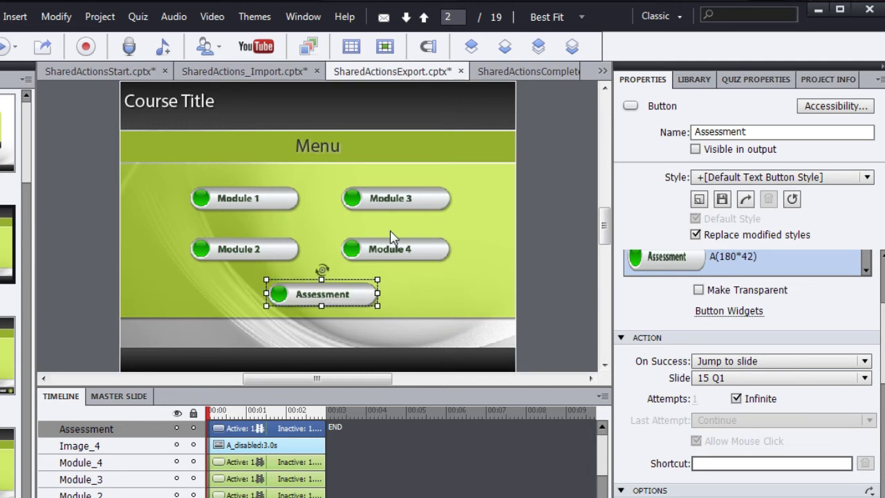
click(100, 17)
click(142, 35)
click(585, 84)
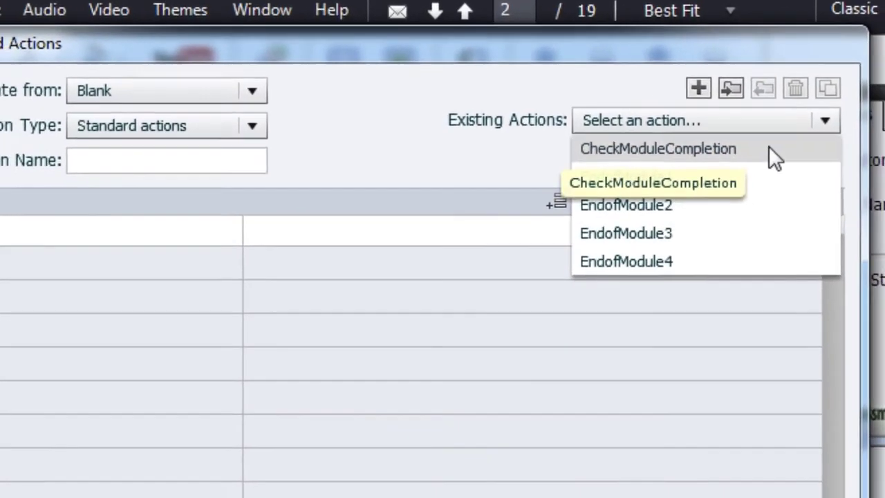
click(777, 155)
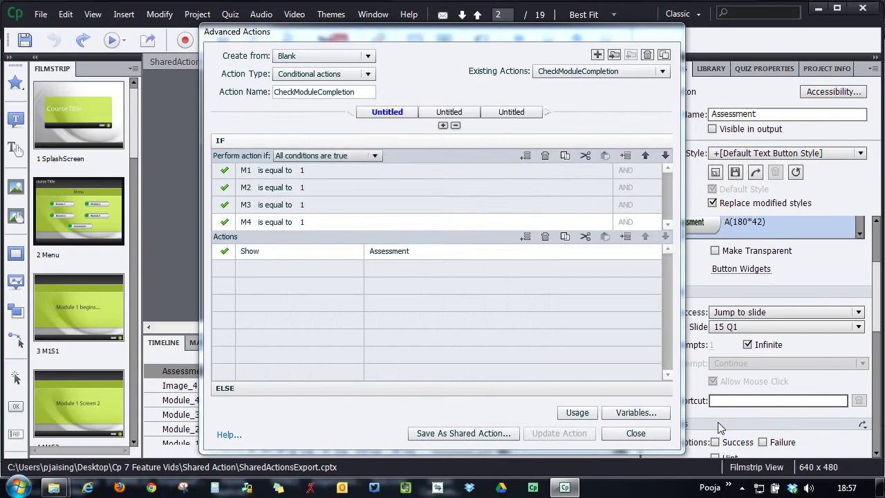
Review the user variables M1, M2 and M3 behind the CheckModuleCompletion conditions and close the variables list.
click(637, 413)
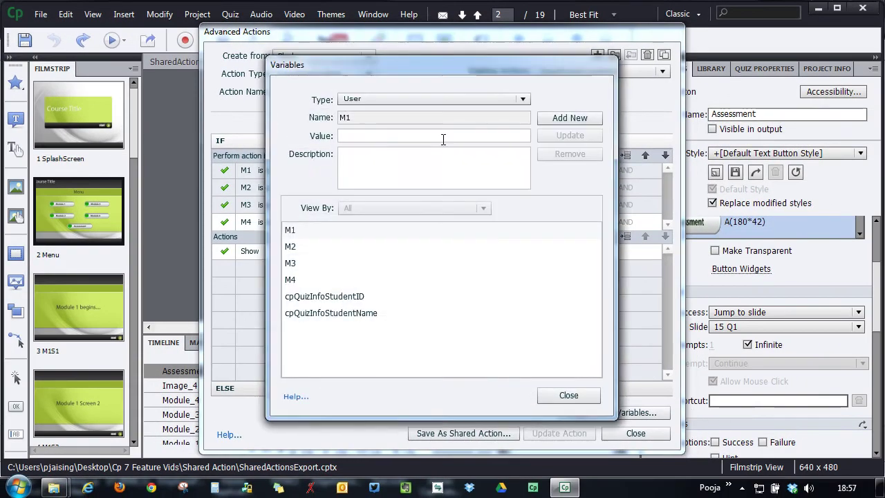
click(296, 247)
click(291, 264)
click(574, 396)
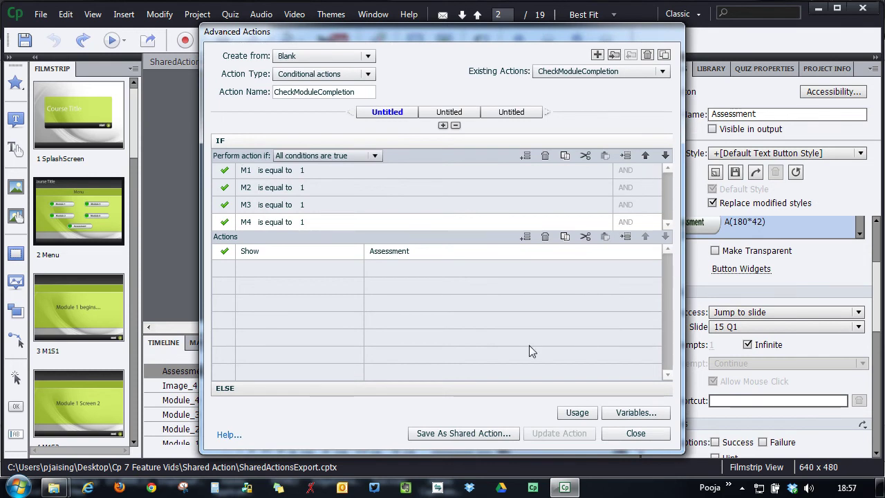
Begin saving CheckModuleCompletion as a shared action with the description "Assign this action to the start of Menu page to check module completion.".
click(488, 434)
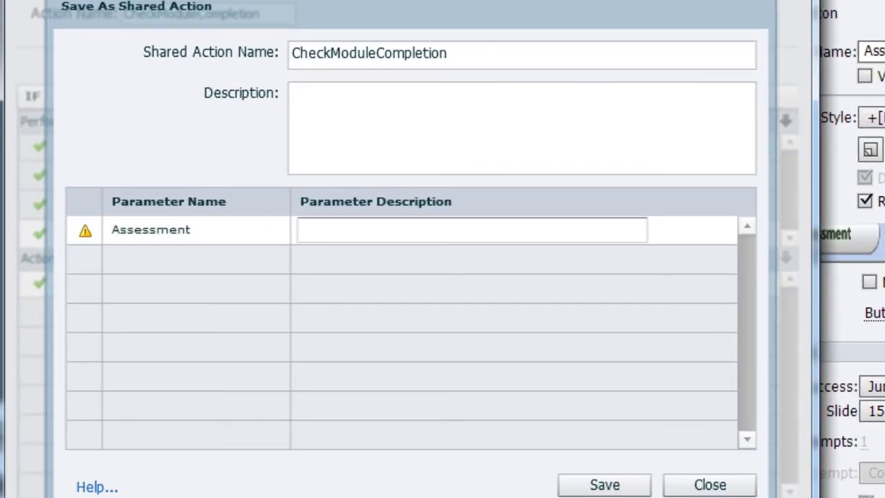
drag(476, 10, 553, 82)
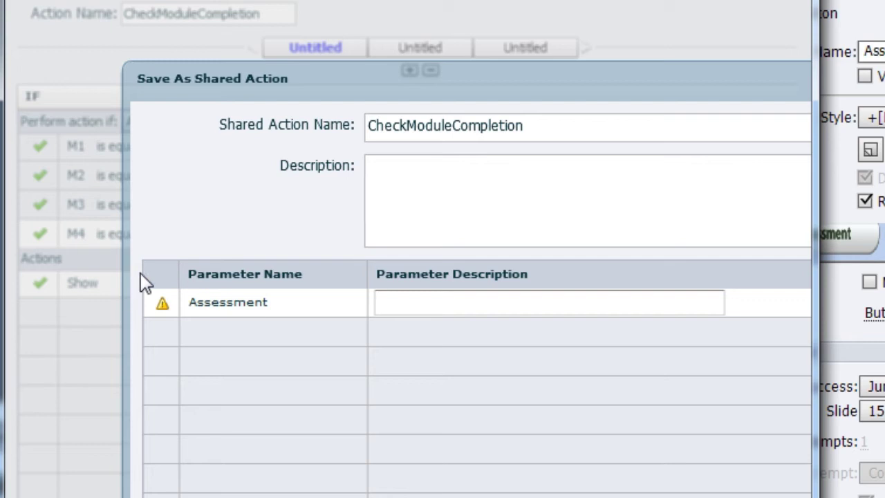
drag(308, 79, 263, 2)
click(433, 74)
text(Assign this )
text(vatr)
key(BackSpace)
key(BackSpace)
key(BackSpace)
key(BackSpace)
text(action to the start of Menu page to)
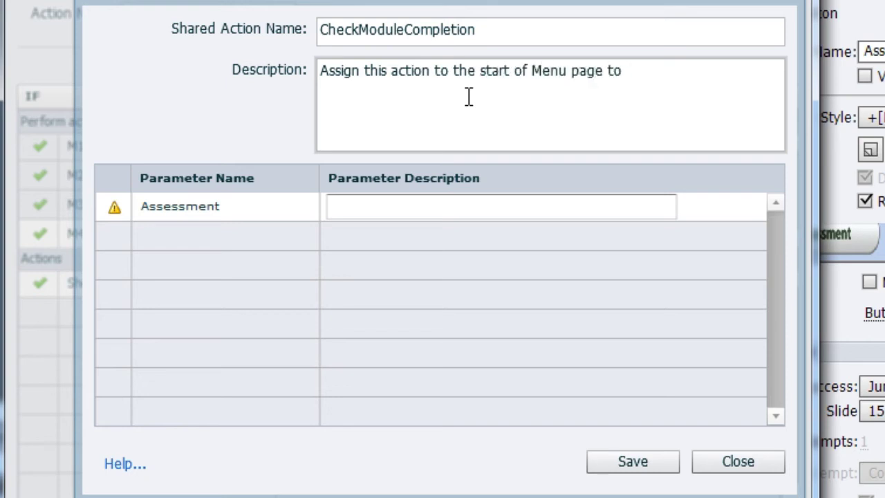
text( check modu)
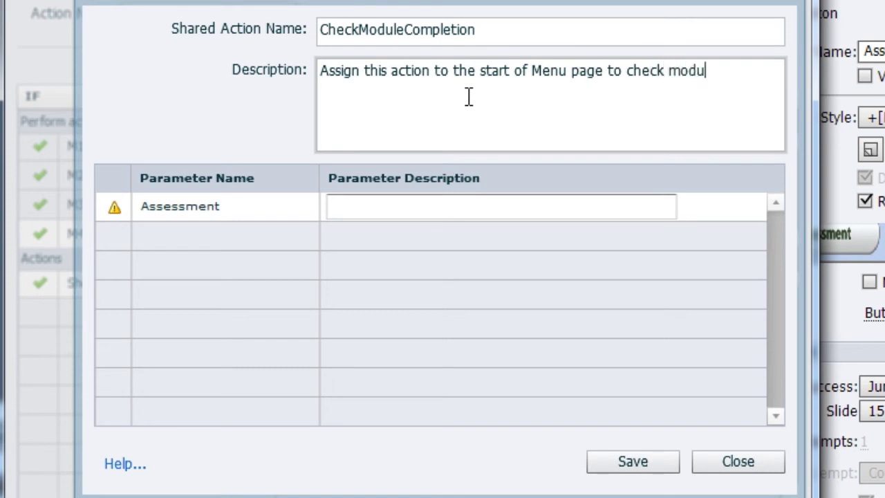
text(le completion.)
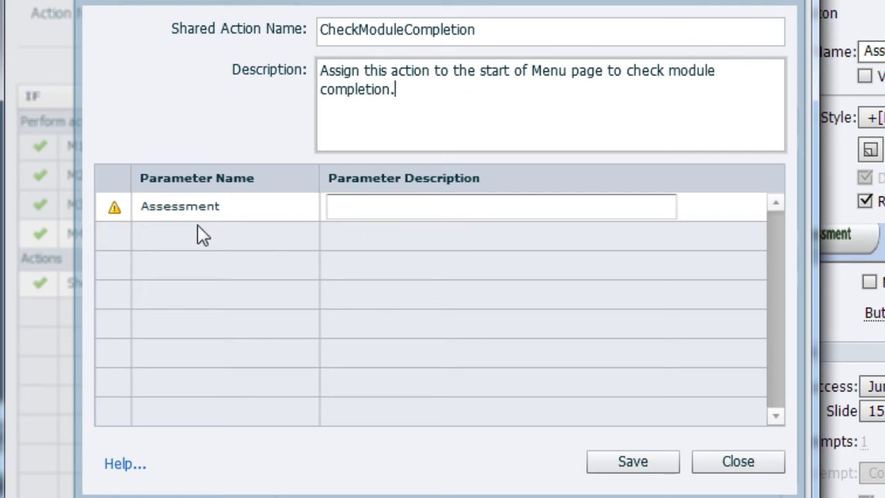
Describe the Assessment parameter as "Assessment Button" and save the CheckModuleCompletion shared action.
drag(288, 1, 336, 10)
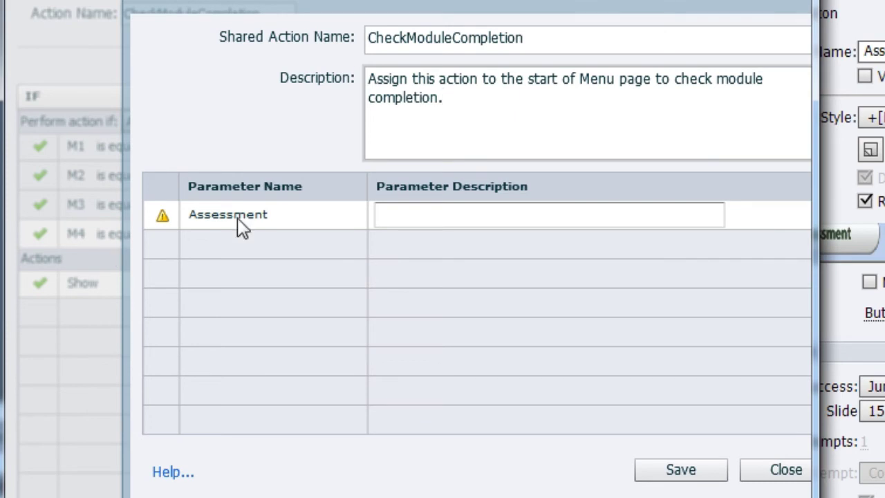
click(470, 218)
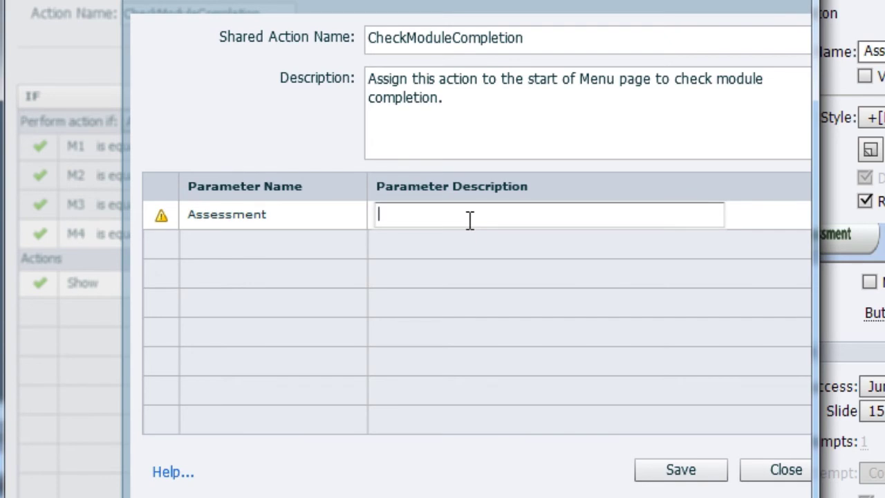
text(Assessment Button)
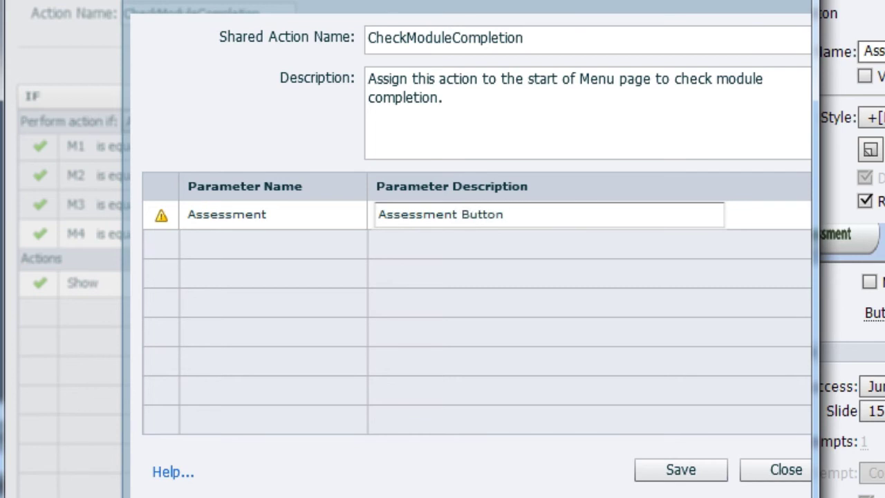
drag(435, 1, 355, 0)
click(637, 475)
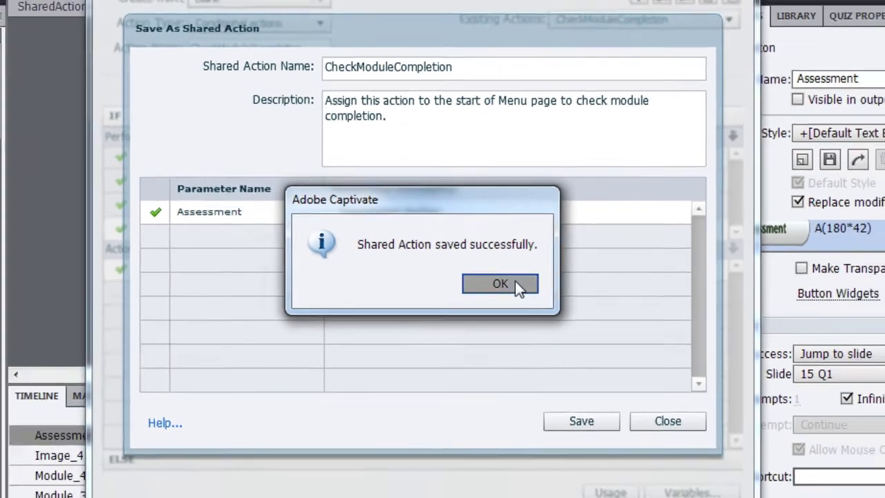
click(502, 301)
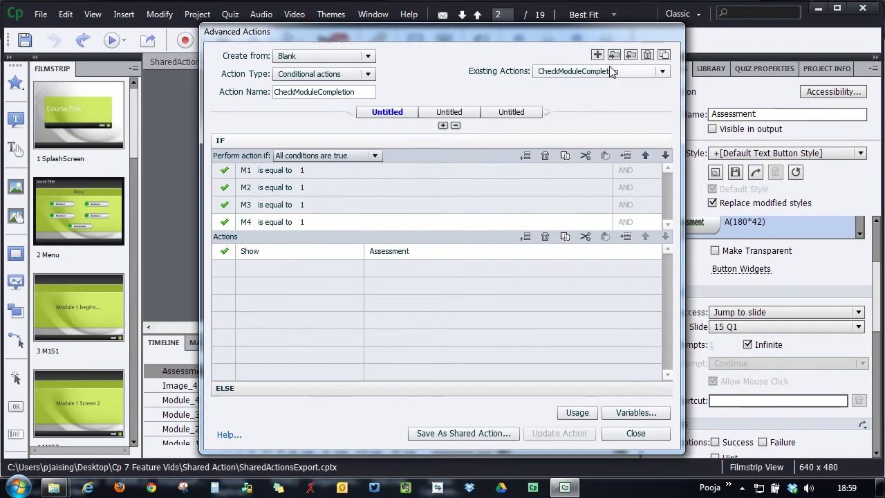
Open the existing EndofModule1 action, begin saving it as a shared action described "Assign on the end of first module.", and copy that description.
click(609, 70)
click(604, 95)
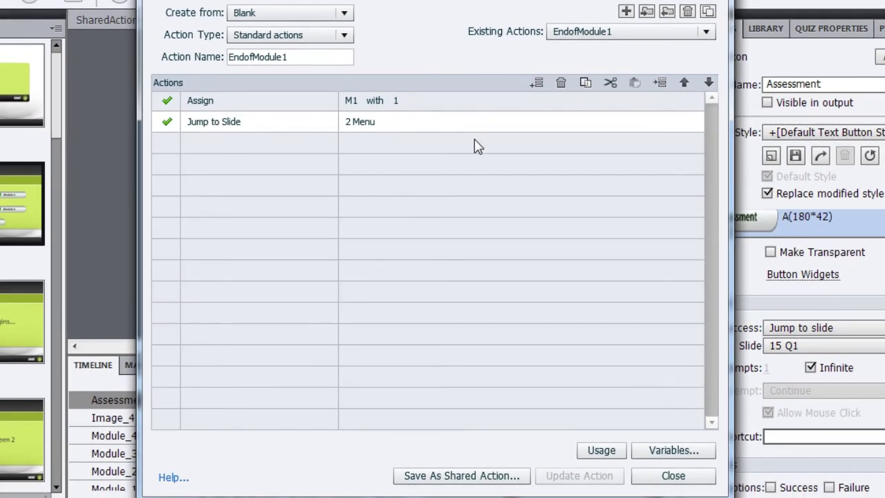
click(471, 476)
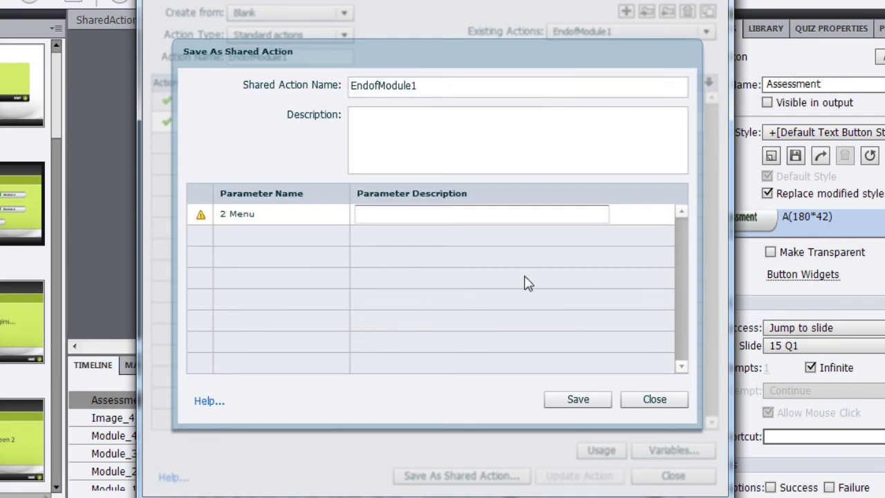
click(438, 124)
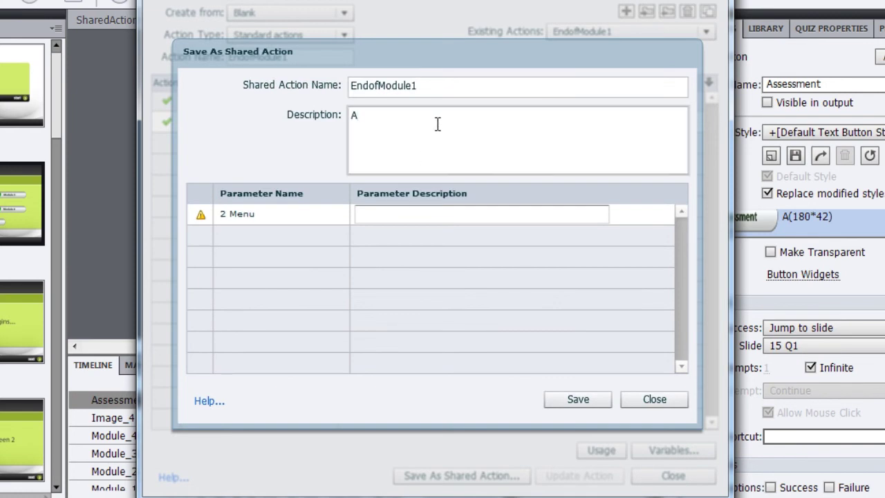
text(Assign on the end)
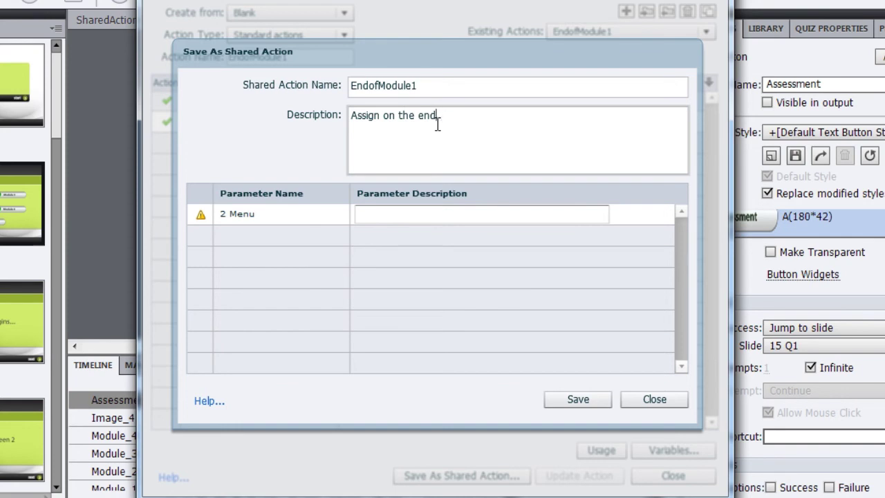
text( of first module.)
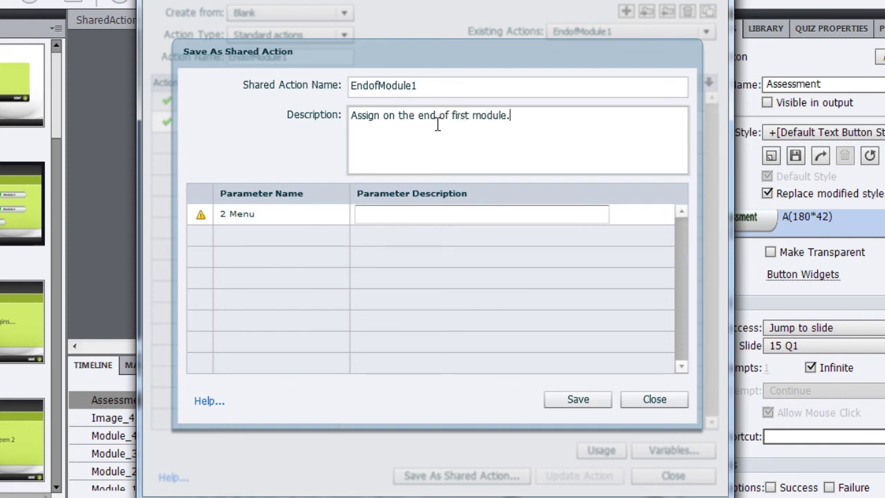
key(ctrl+a)
key(ctrl+c)
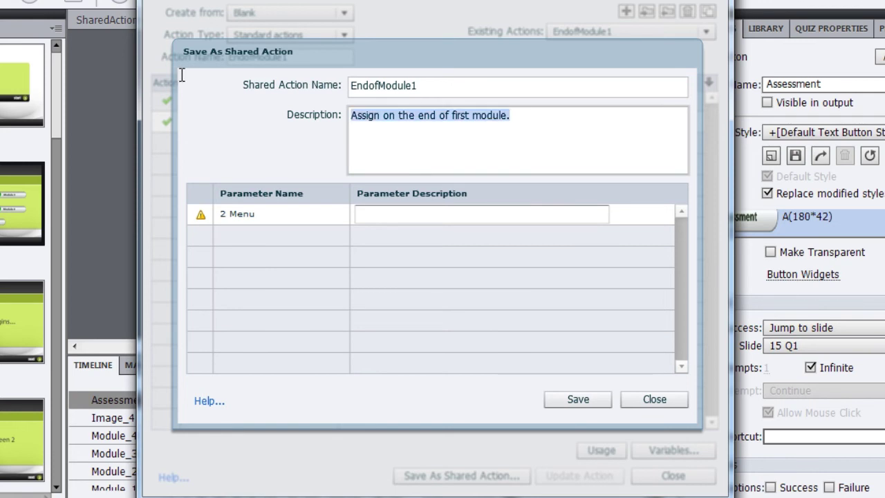
click(524, 161)
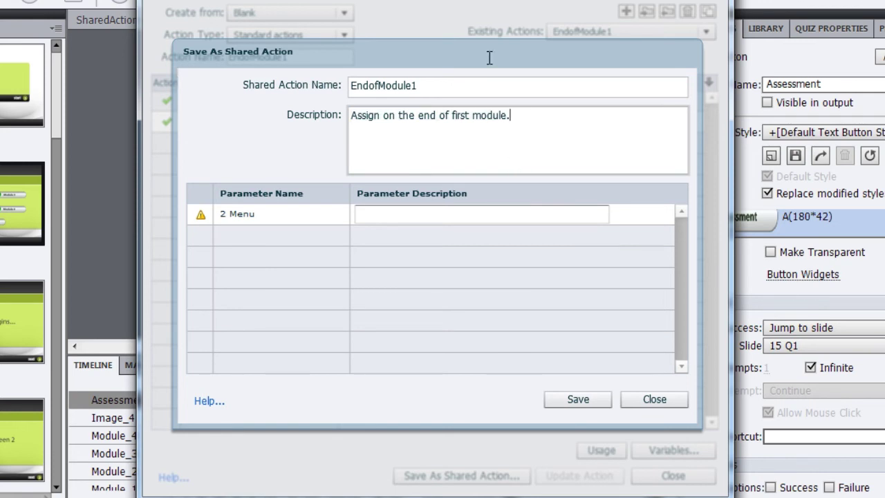
Describe the 2 Menu parameter as "Menu page" and save the EndofModule1 shared action.
click(407, 216)
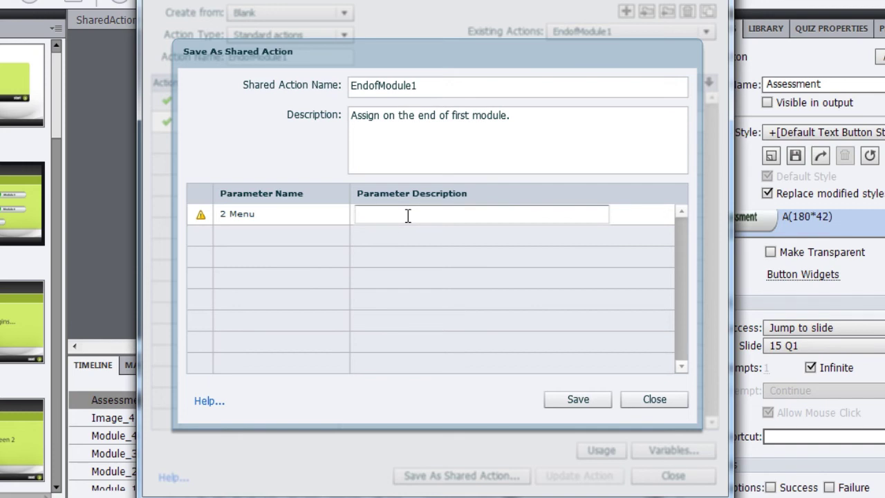
text(Menu page)
click(597, 396)
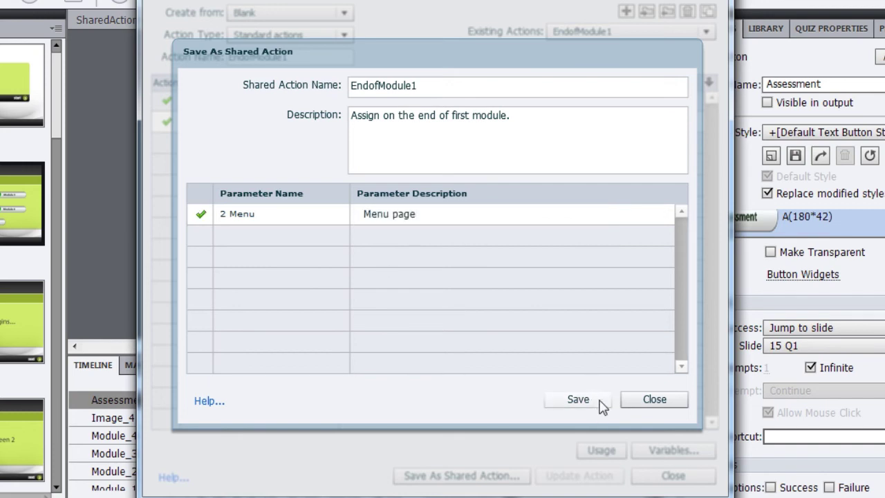
click(502, 267)
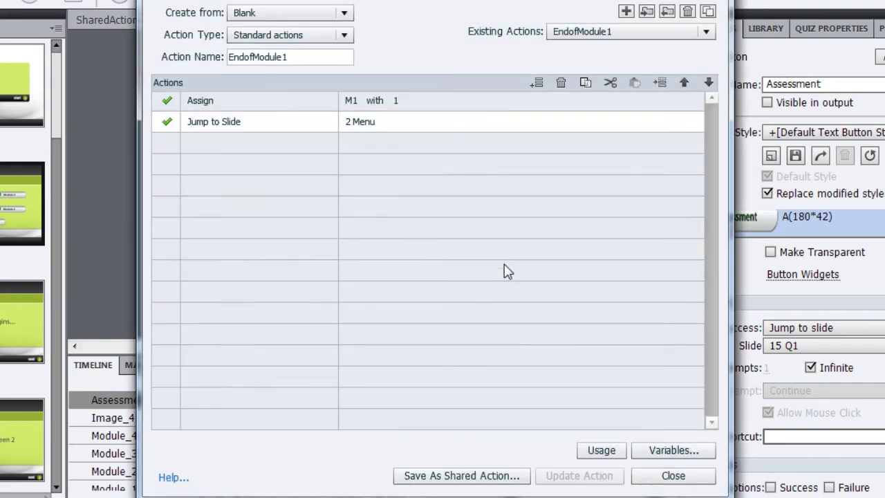
Save the existing EndofModule2 action as a shared action, reusing the copied description and describing the 2 Menu parameter as "Menu page".
click(654, 32)
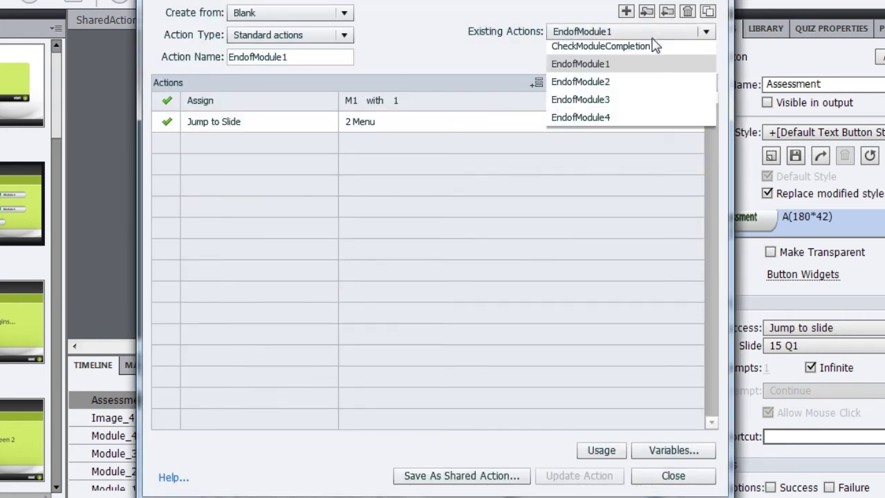
click(634, 88)
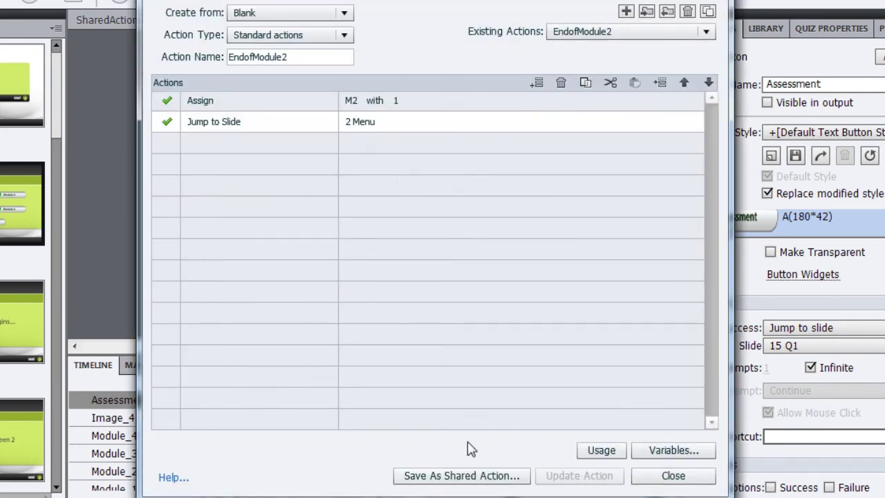
click(476, 476)
click(423, 148)
key(ctrl+v)
click(402, 212)
text(Menu page)
click(578, 400)
click(503, 265)
Save EndofModule3 as a shared action described "Assign on the end of third module.", with the 2 Menu parameter described as "Menu page".
click(638, 33)
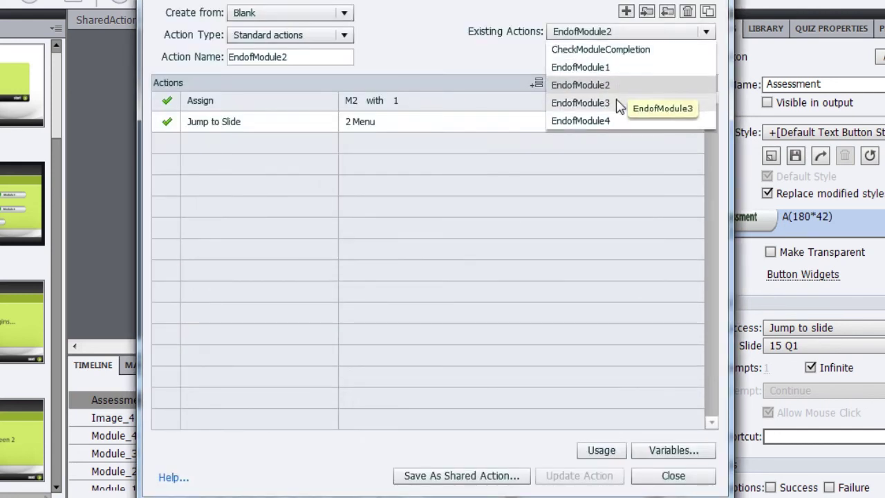
click(619, 103)
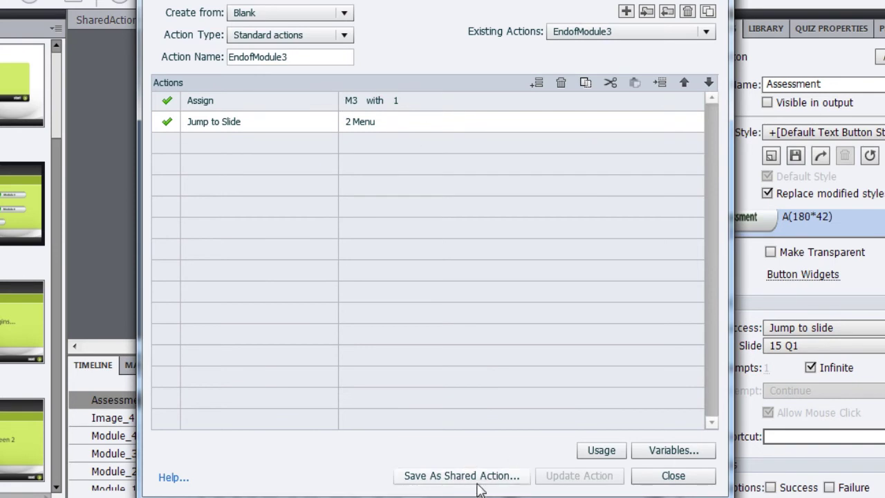
click(480, 477)
click(401, 135)
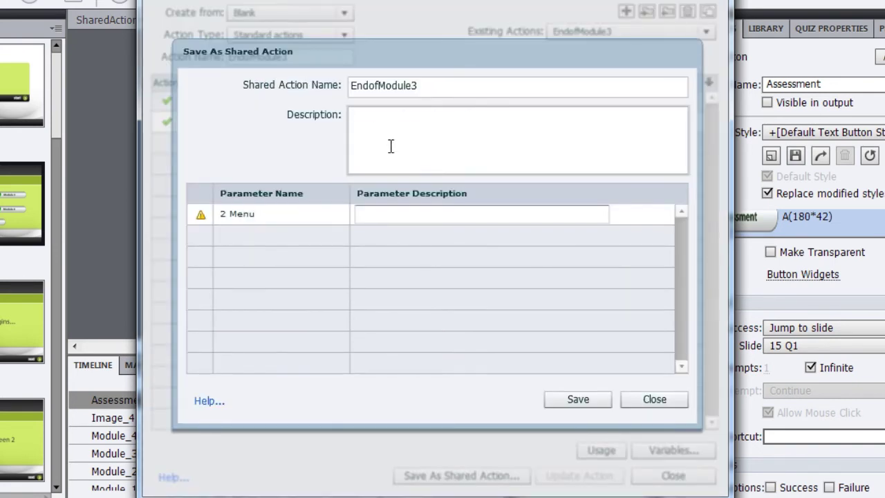
key(ctrl+v)
drag(451, 115, 471, 116)
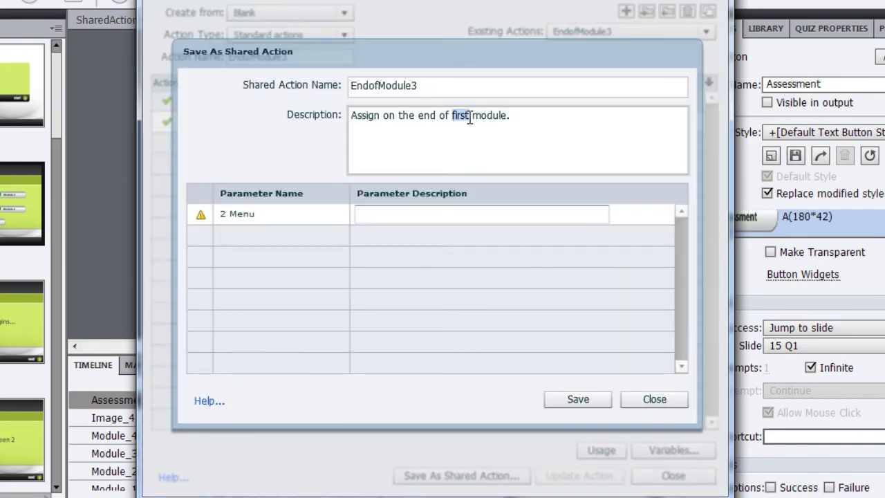
text(third)
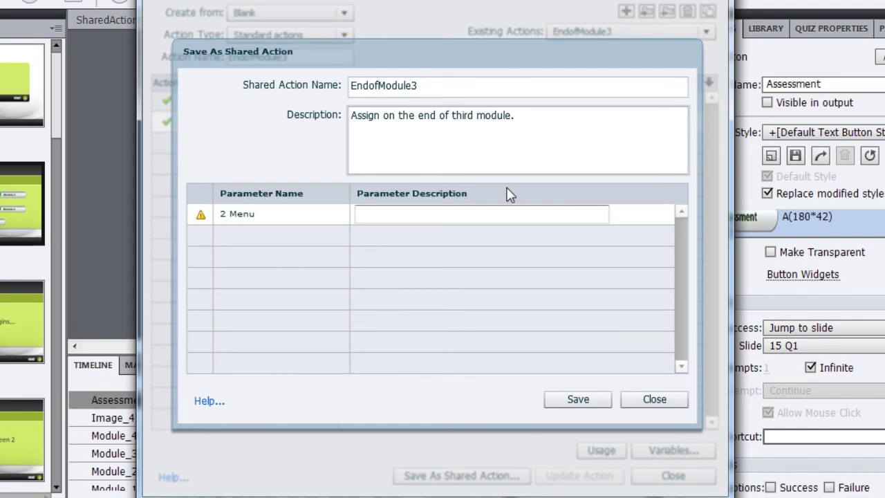
click(368, 218)
text(Menu page)
click(565, 399)
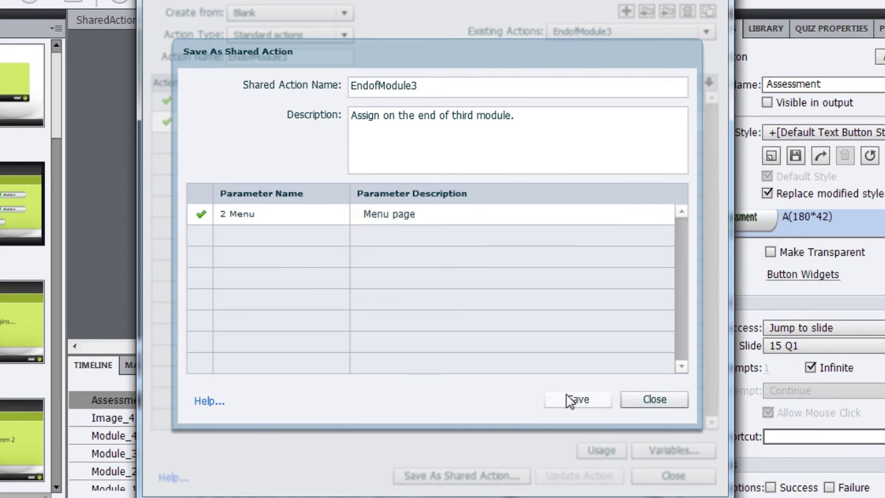
click(529, 267)
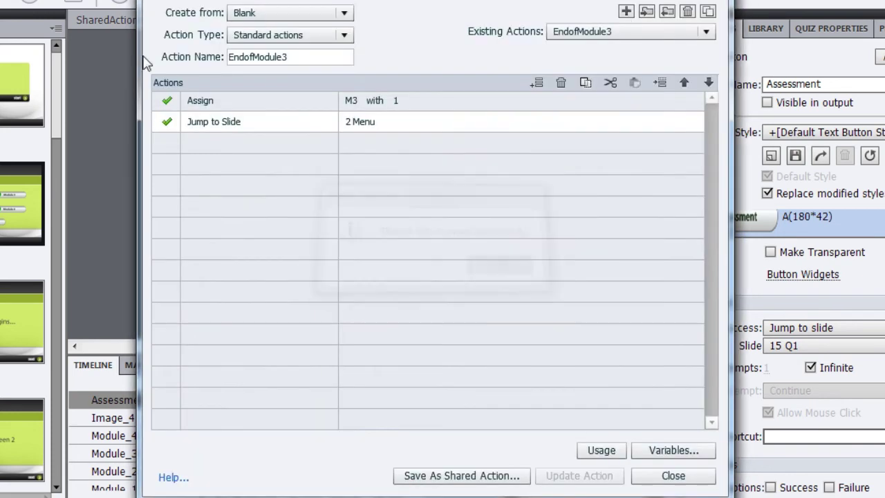
Open the existing EndofModule4 action and begin saving it as a shared action described "Assign on the end of fourth module.".
click(642, 33)
click(625, 123)
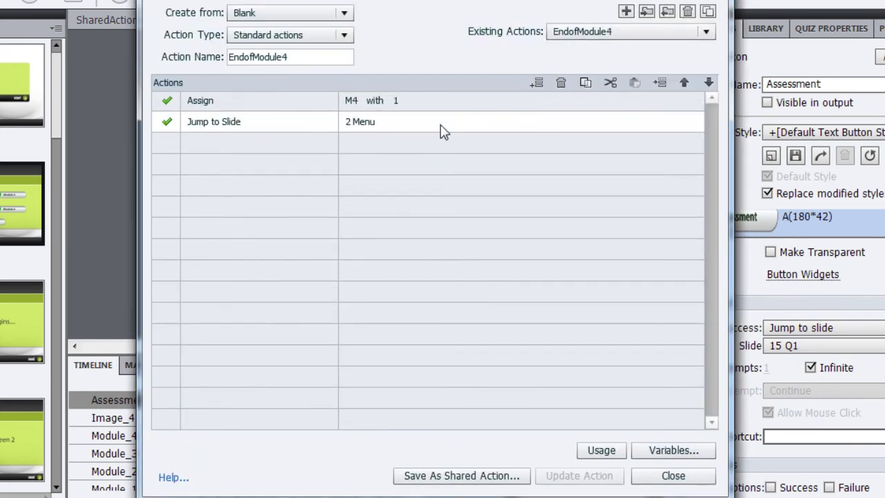
click(462, 475)
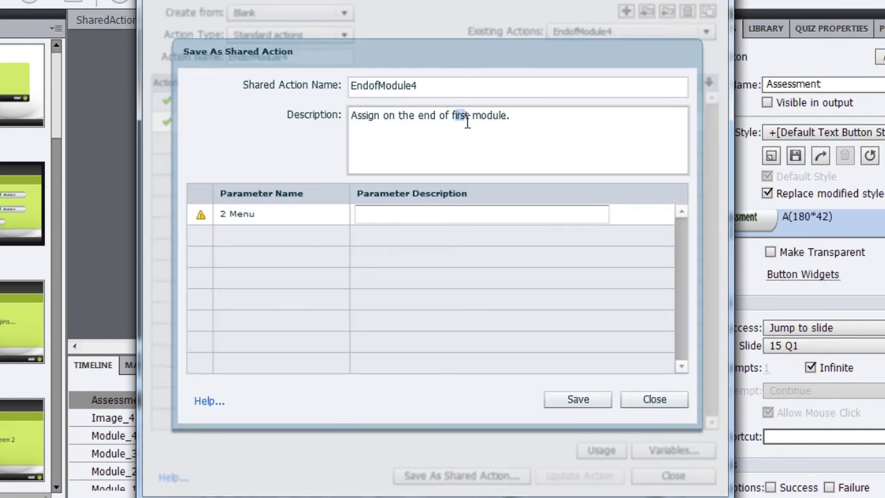
key(BackSpace)
key(BackSpace)
key(BackSpace)
key(BackSpace)
key(BackSpace)
text(g)
key(BackSpace)
text(fourth)
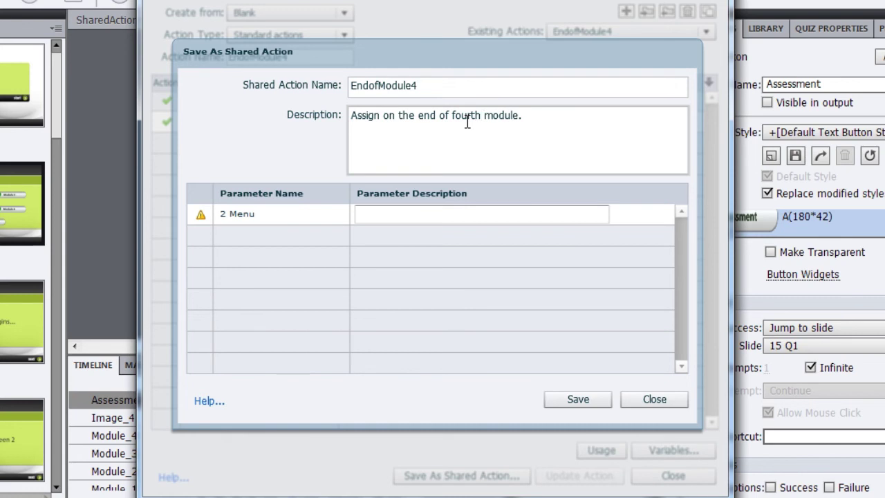
Describe the 2 Menu parameter as "Menu page" and save the EndofModule4 shared action.
click(364, 211)
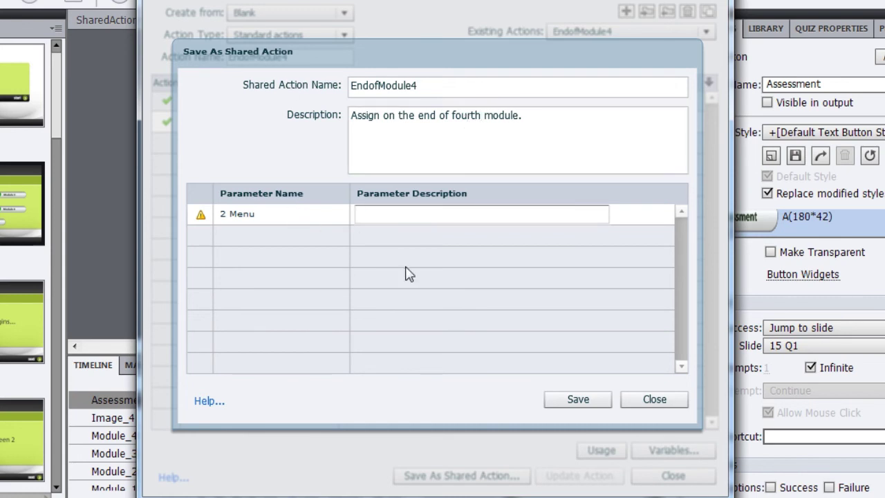
text(Menu page)
click(589, 403)
click(503, 268)
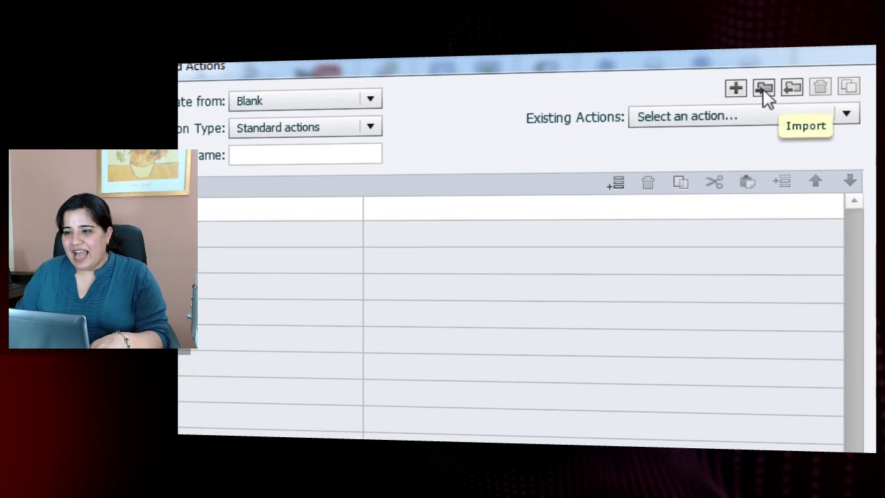
Review the shared actions offered for export, close Advanced Actions without exporting, and examine the Shared Actions folder in the project library.
click(793, 89)
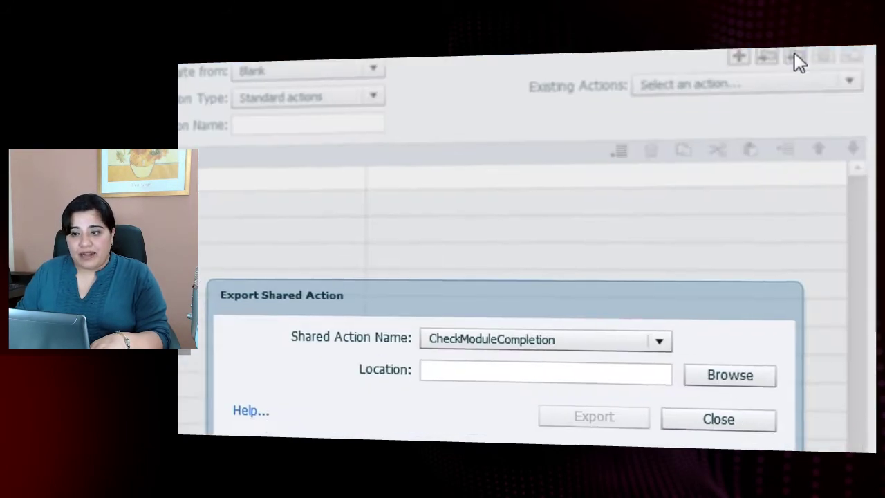
click(652, 159)
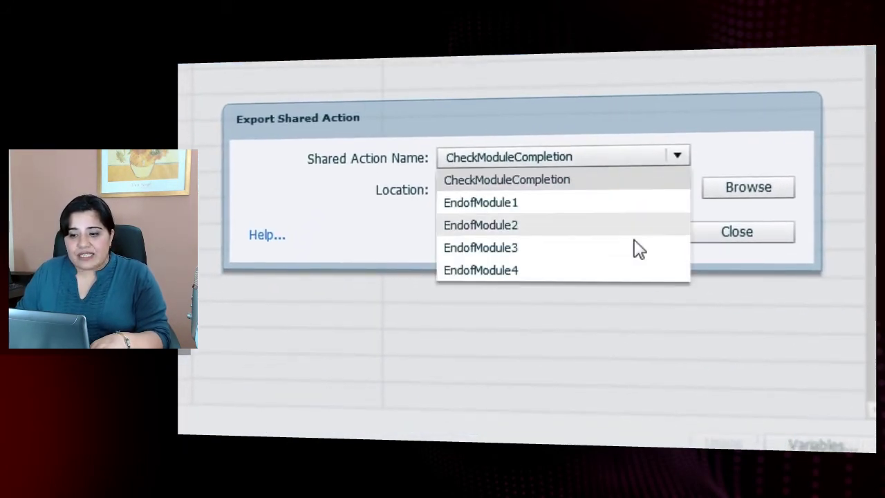
click(629, 182)
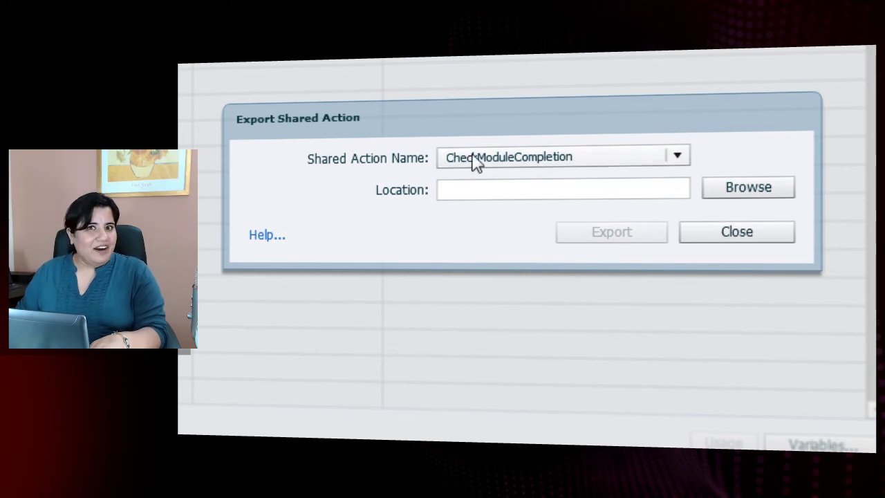
click(737, 232)
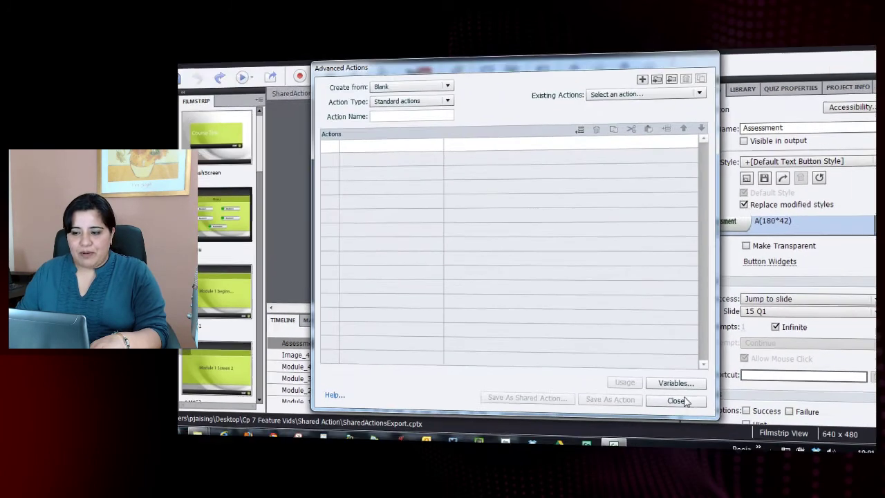
click(683, 400)
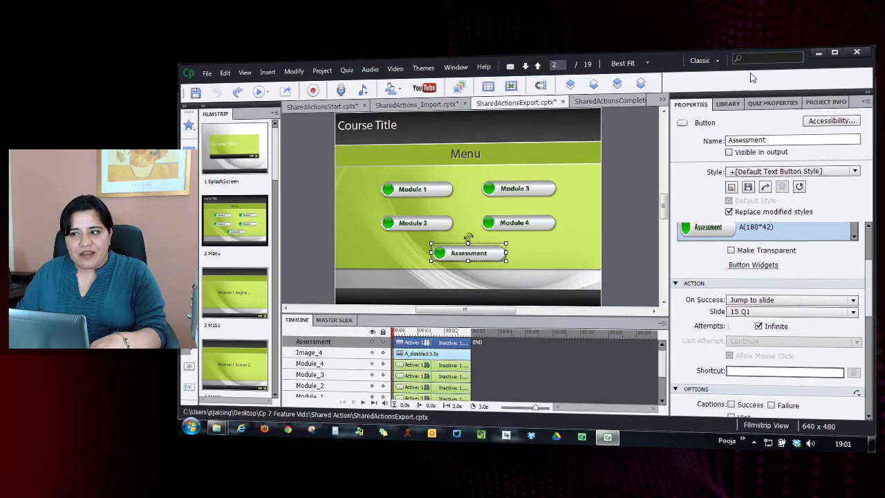
click(728, 103)
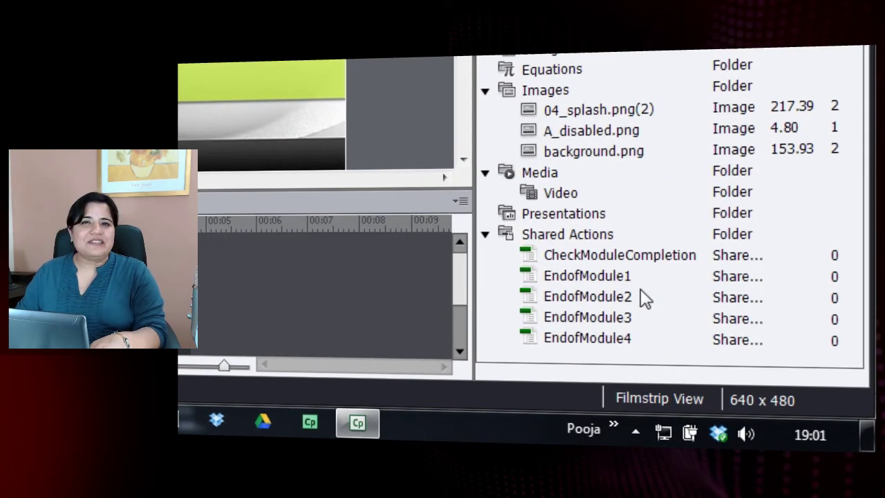
Export the CheckModuleCompletion and EndofModule1 to EndofModule4 shared actions from the library into a new desktop folder named SA.
click(633, 257)
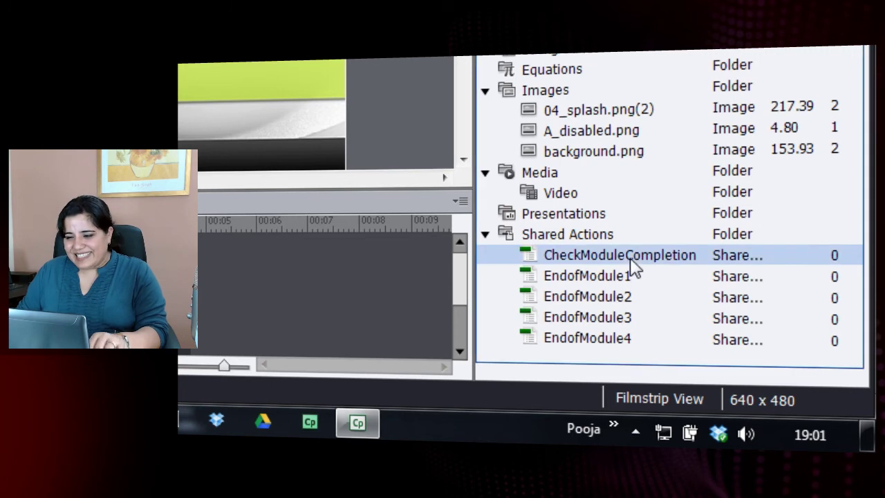
shift+click(596, 339)
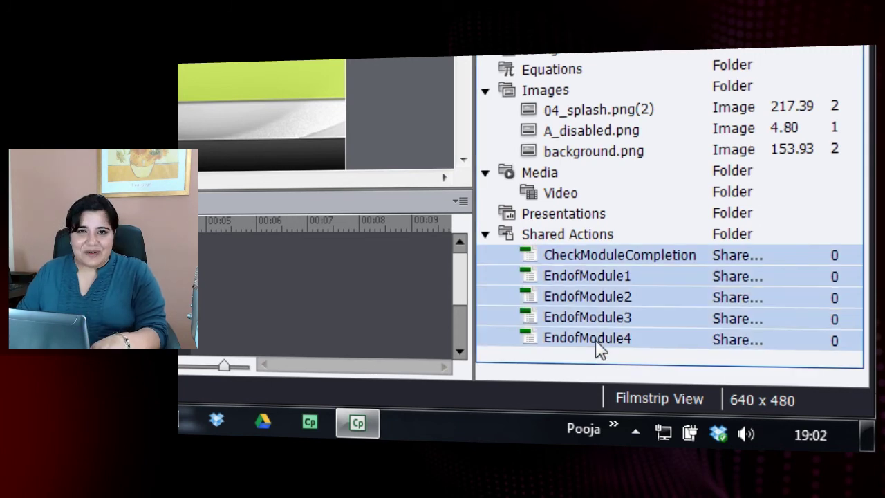
right_click(606, 287)
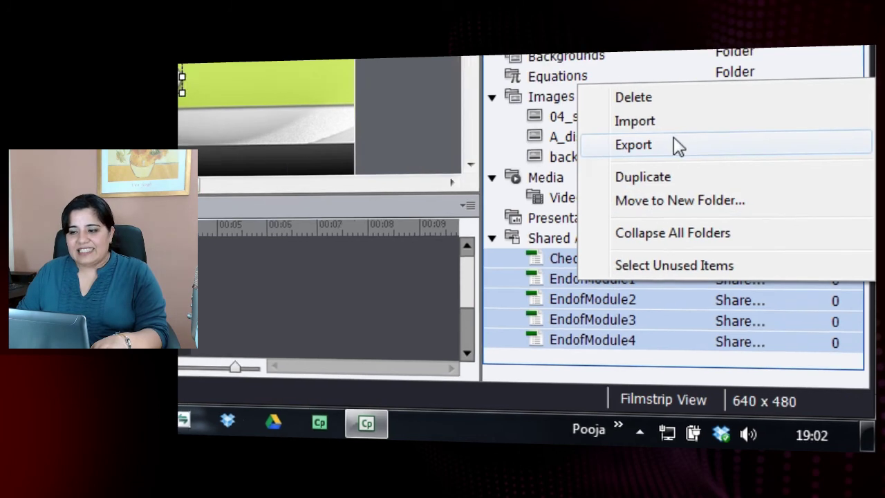
click(668, 142)
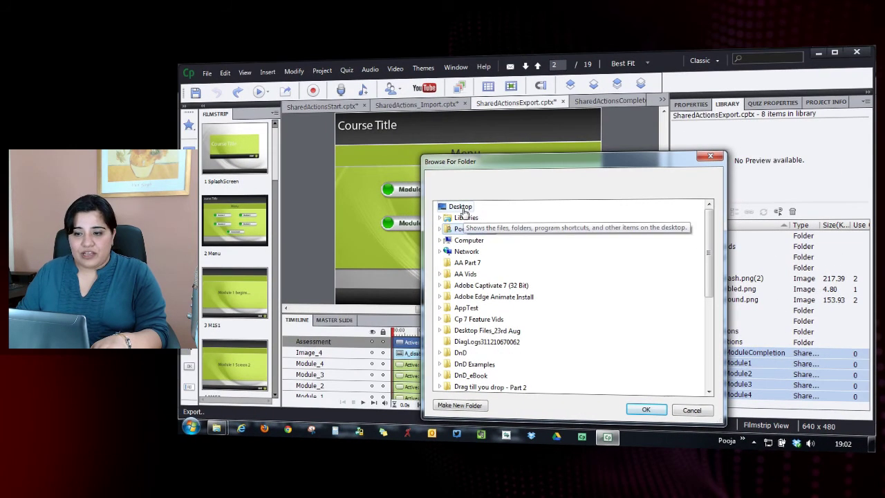
click(434, 192)
click(460, 406)
text(AA)
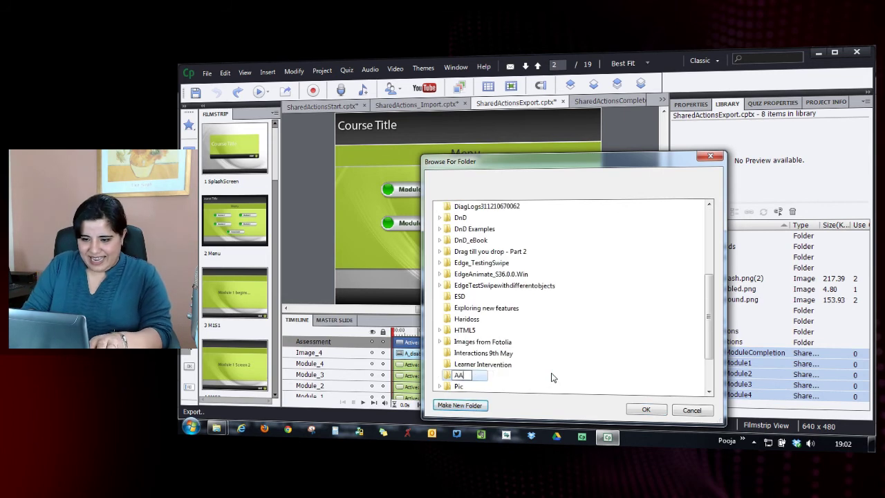
key(BackSpace)
key(BackSpace)
text(SA)
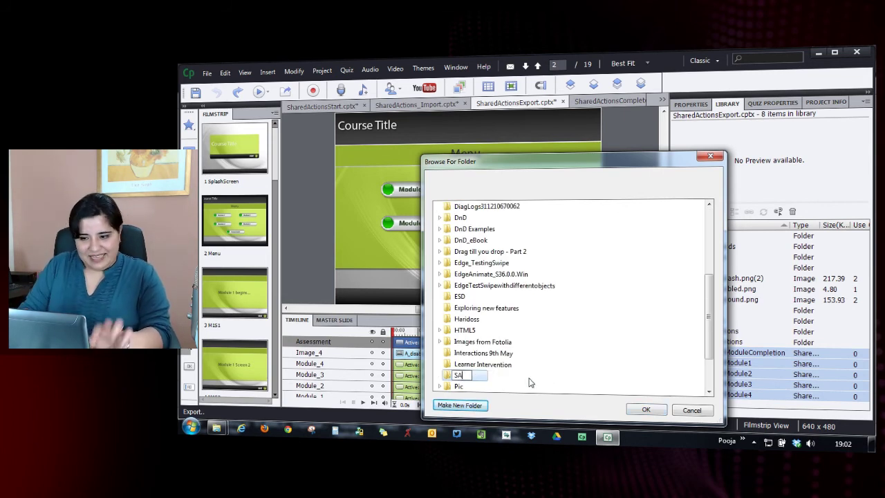
click(649, 411)
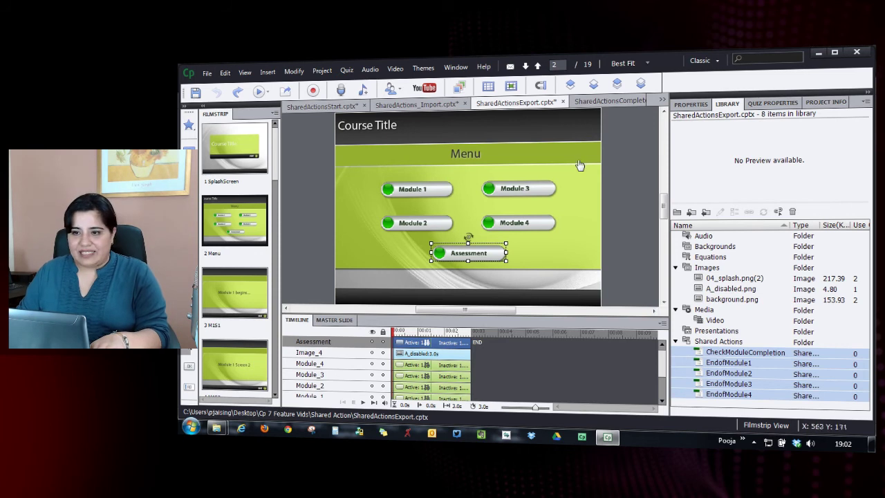
Switch to the SharedActions_Import.cptx project and look through its Module 1 slides M1S1 to M1S3.
click(413, 105)
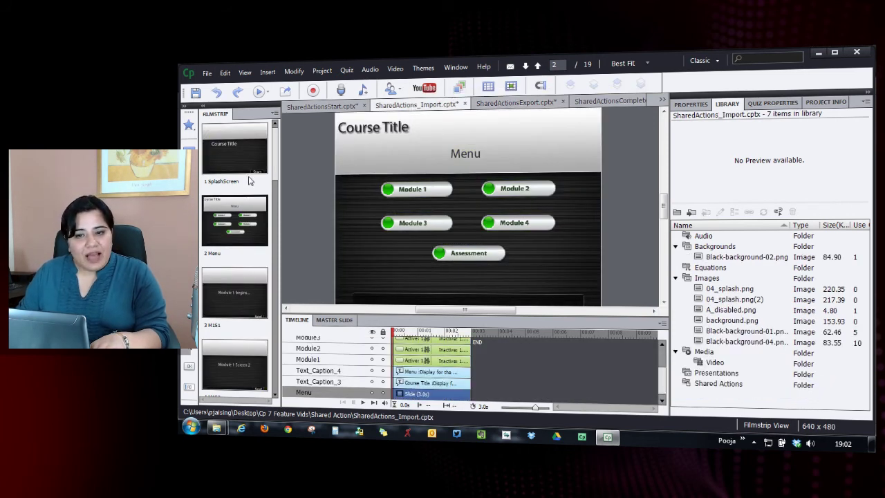
click(234, 297)
scroll(236, 253, down, 1)
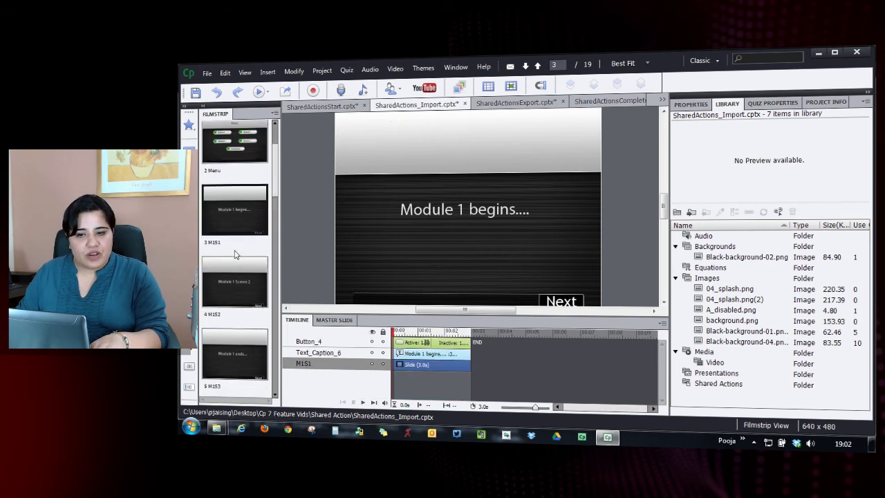
click(230, 291)
scroll(230, 291, down, 1)
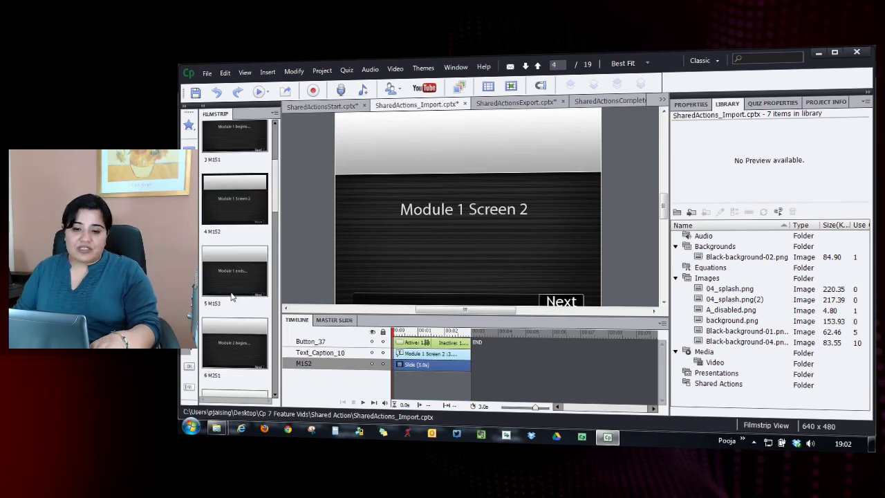
click(237, 277)
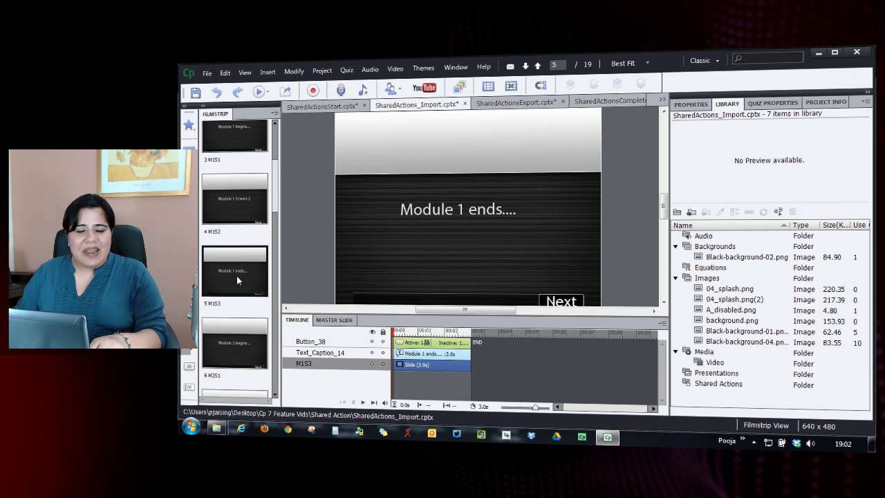
scroll(231, 237, up, 3)
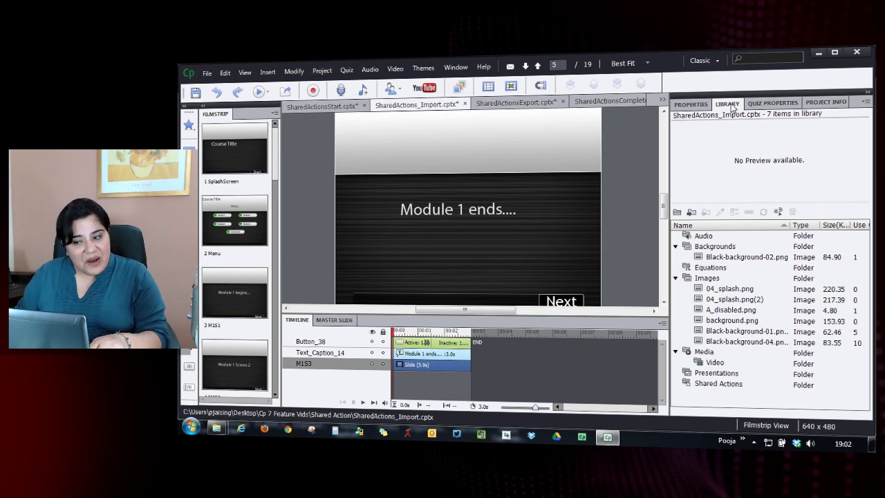
Import CheckModuleCompletion.cpaa and EndofModule1.cpaa to EndofModule4.cpaa from the desktop SA folder into the library's Shared Actions folder.
click(727, 388)
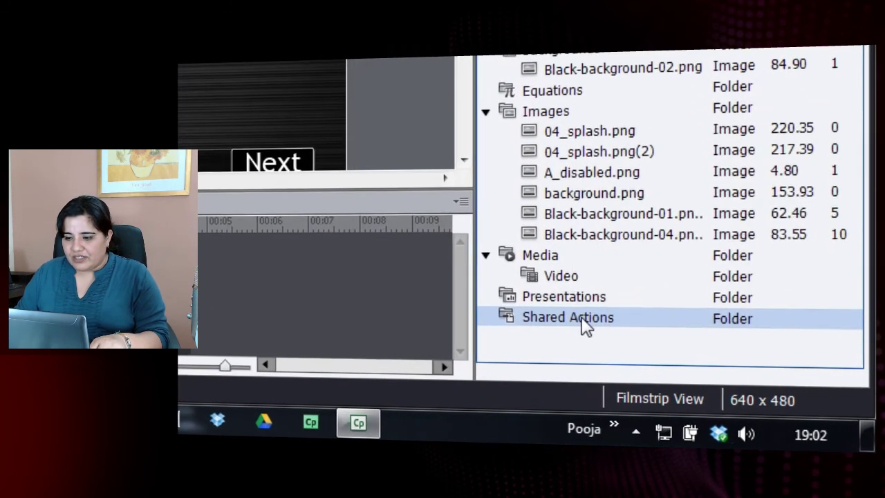
right_click(727, 389)
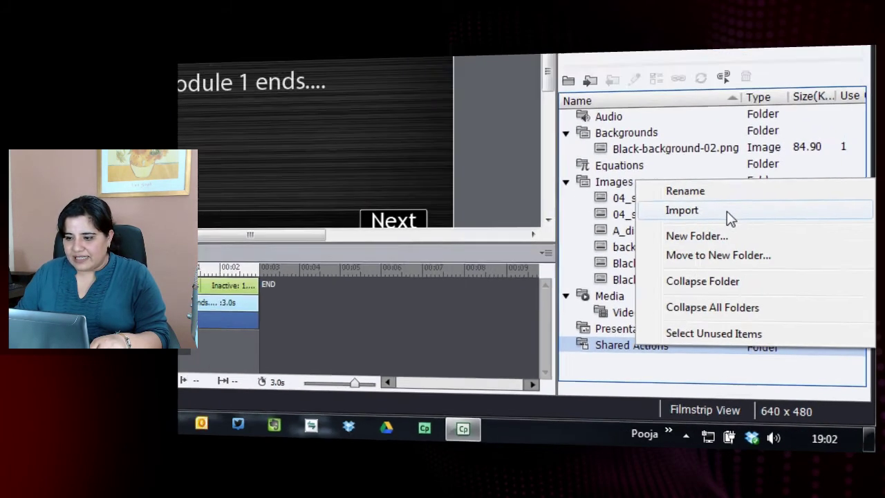
click(632, 146)
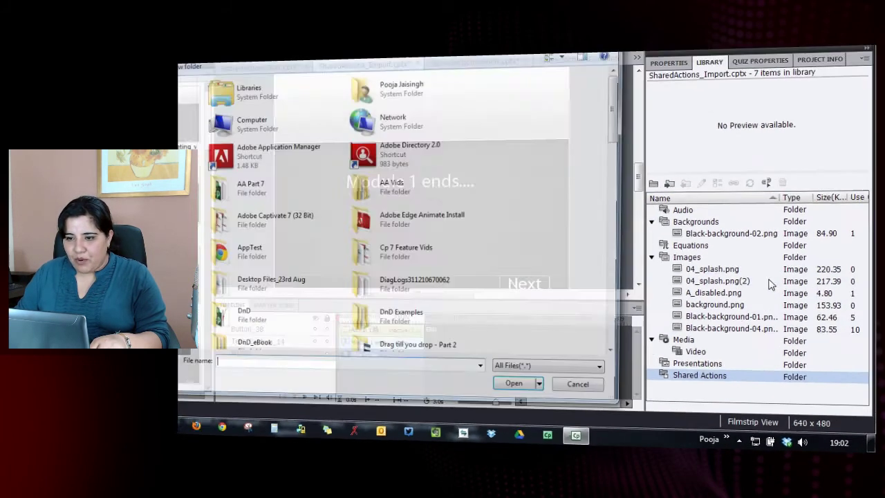
click(279, 151)
scroll(339, 201, down, 5)
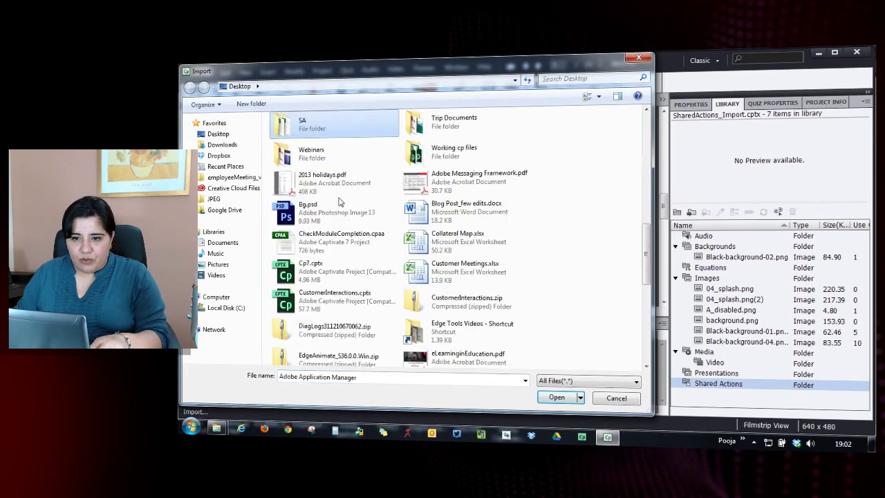
double_click(303, 124)
click(323, 131)
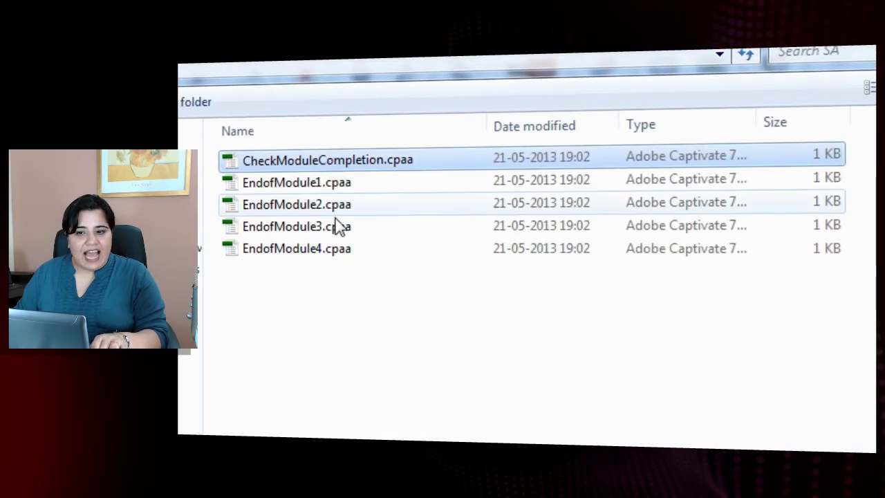
shift+click(324, 251)
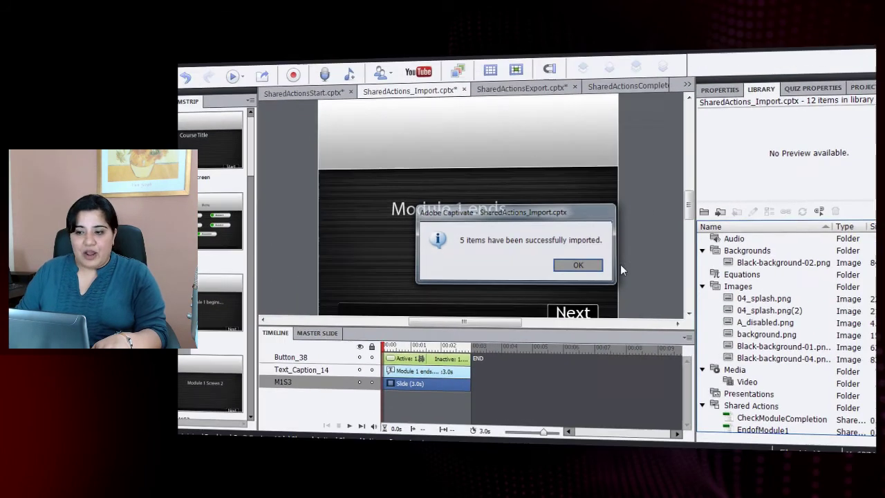
click(619, 284)
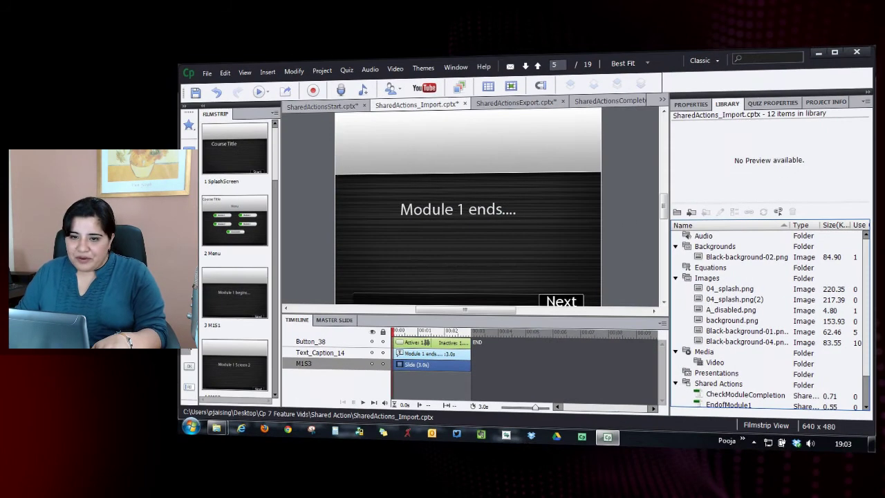
Set the Menu slide's On Enter action to Execute Shared Action with CheckModuleCompletion.
click(242, 239)
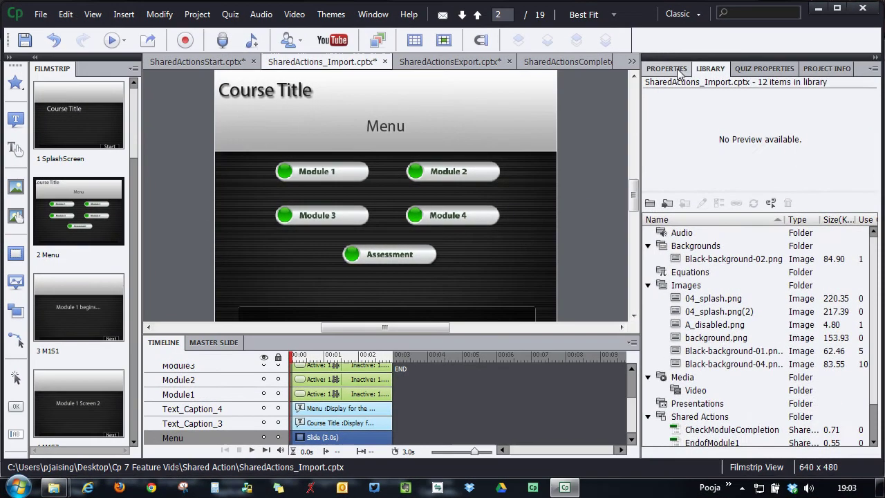
click(681, 84)
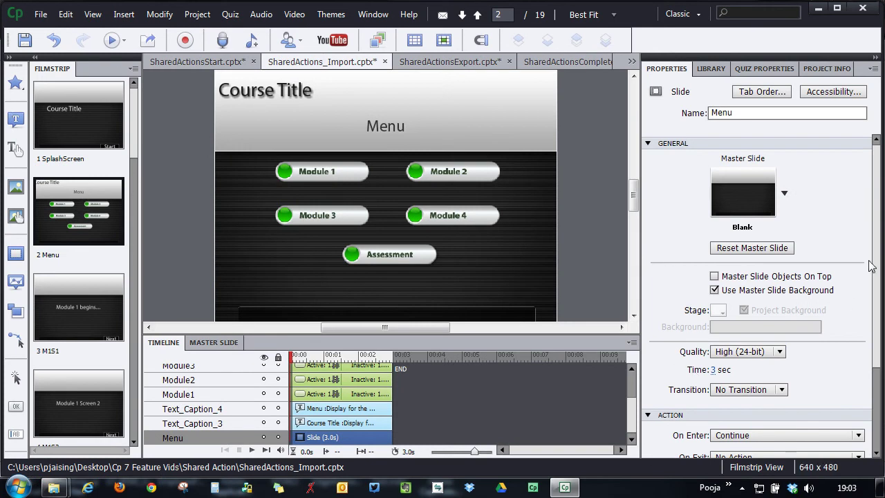
scroll(698, 304, down, 4)
click(733, 320)
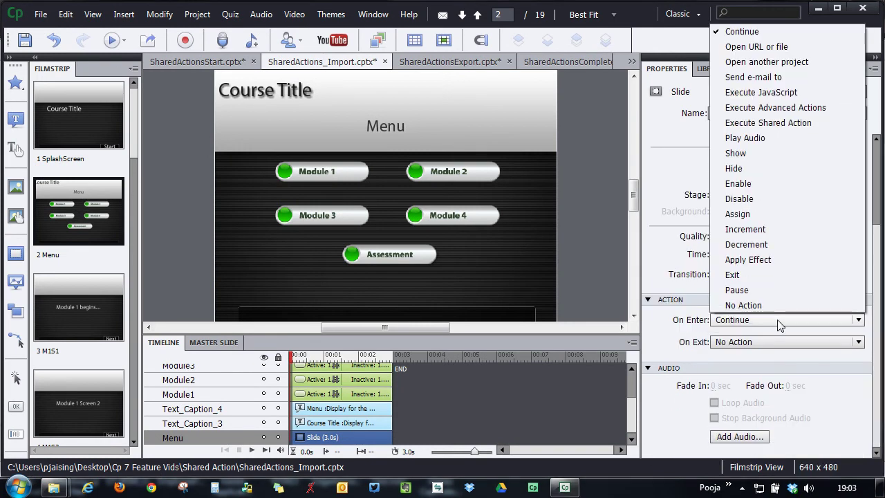
click(808, 123)
click(790, 336)
click(788, 350)
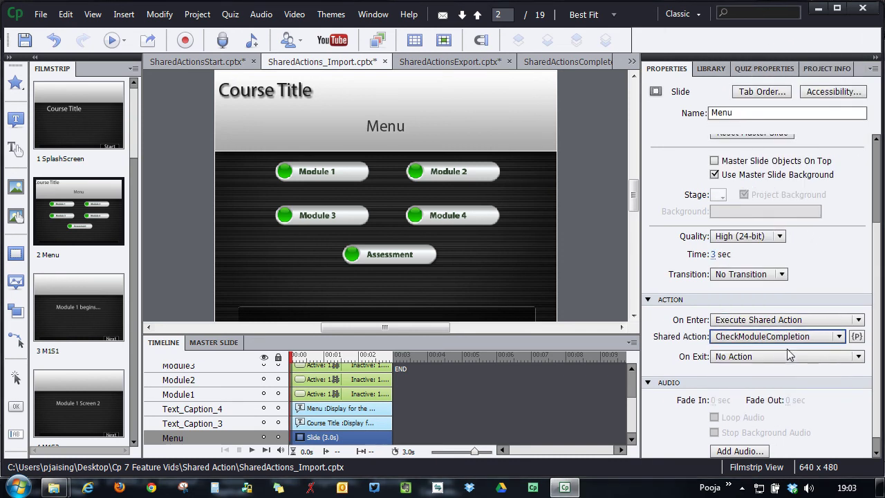
Set the Assessment Button parameter of the Menu slide's shared action to Assessment and save the parameters.
click(857, 337)
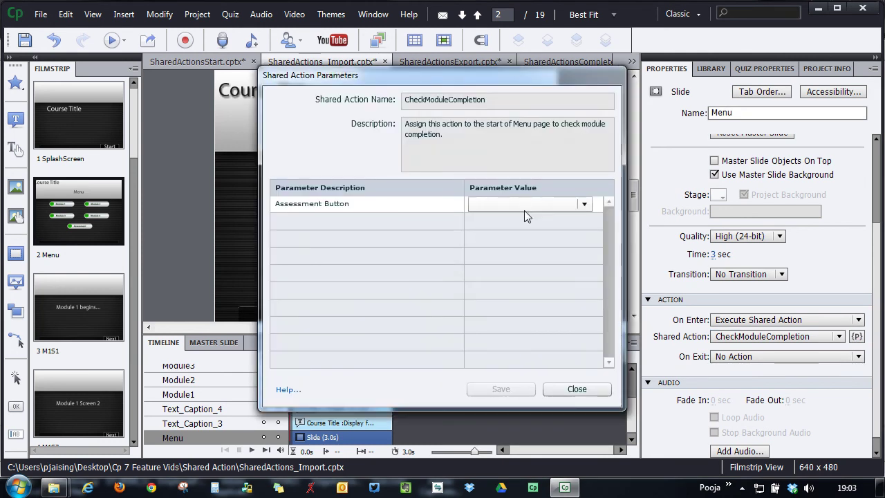
click(525, 206)
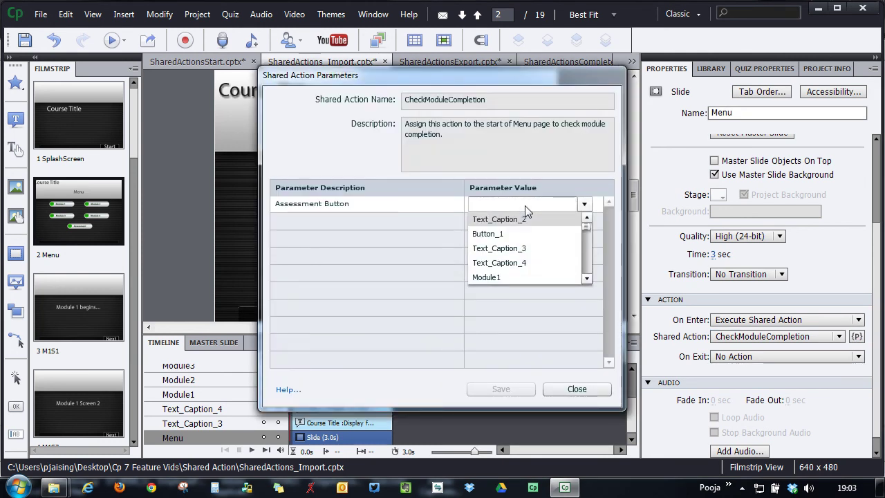
text(a)
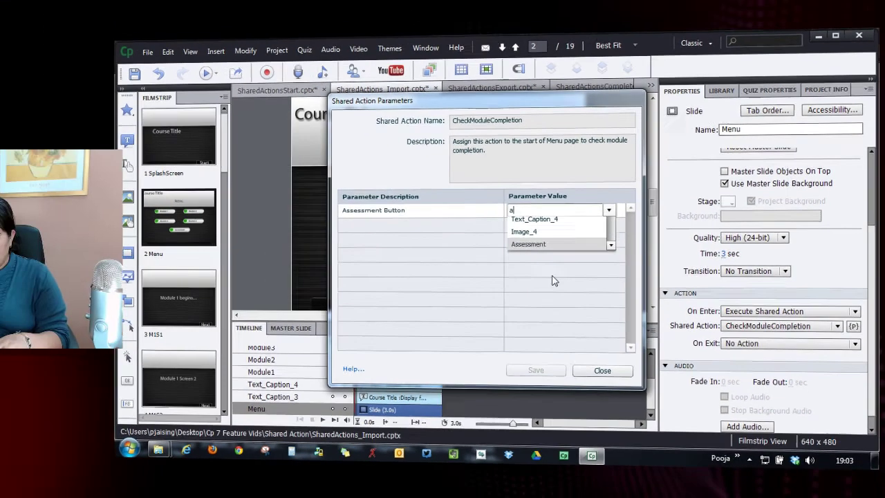
click(524, 276)
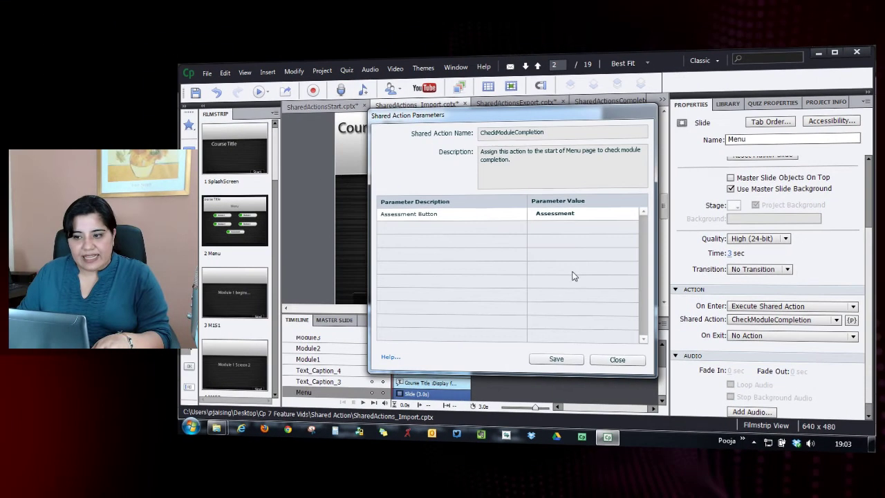
click(573, 359)
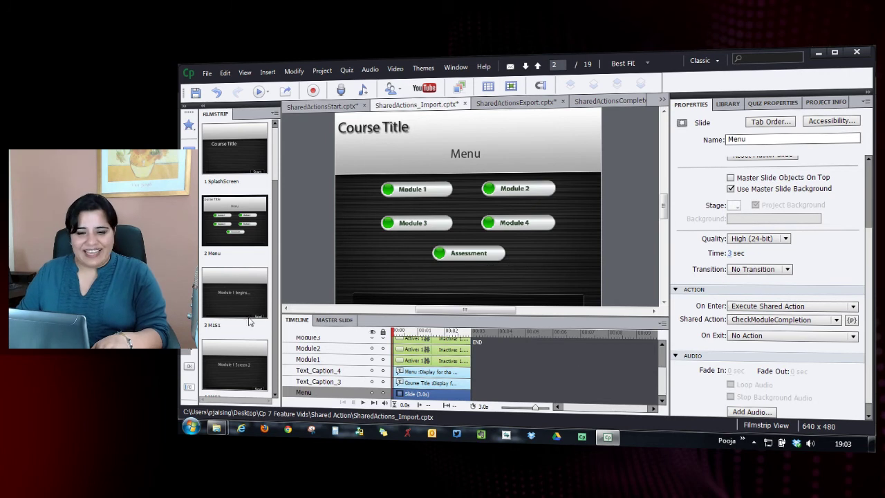
Set the On Success action of the Next button on slide M1S3 to Execute Shared Action with EndofModule1.
scroll(250, 322, down, 3)
click(236, 279)
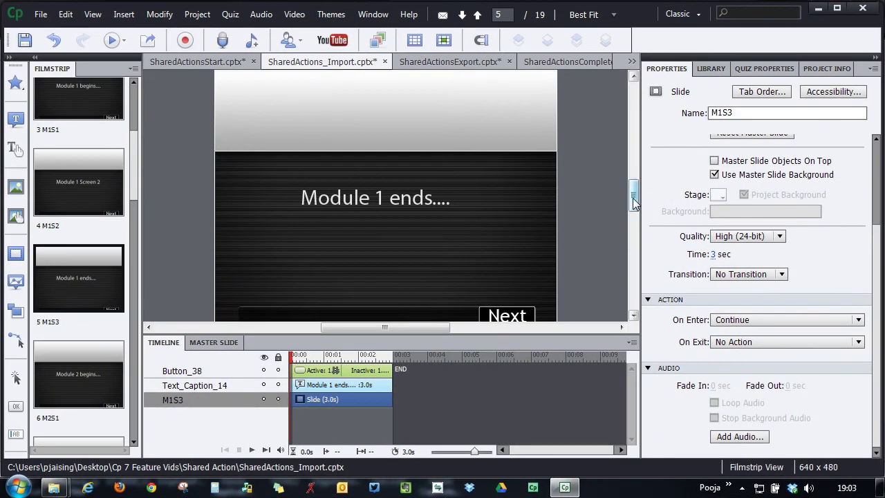
scroll(635, 200, down, 2)
click(513, 286)
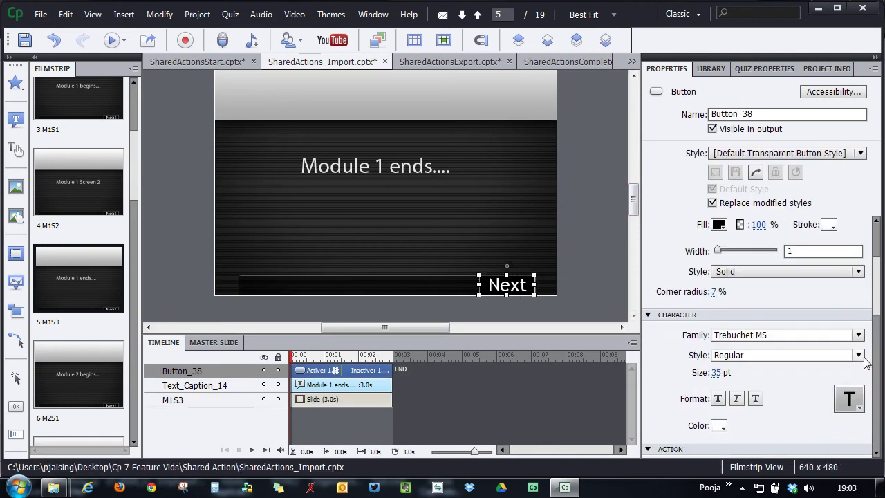
scroll(870, 302, up, 3)
scroll(870, 302, down, 6)
scroll(803, 302, down, 1)
click(802, 267)
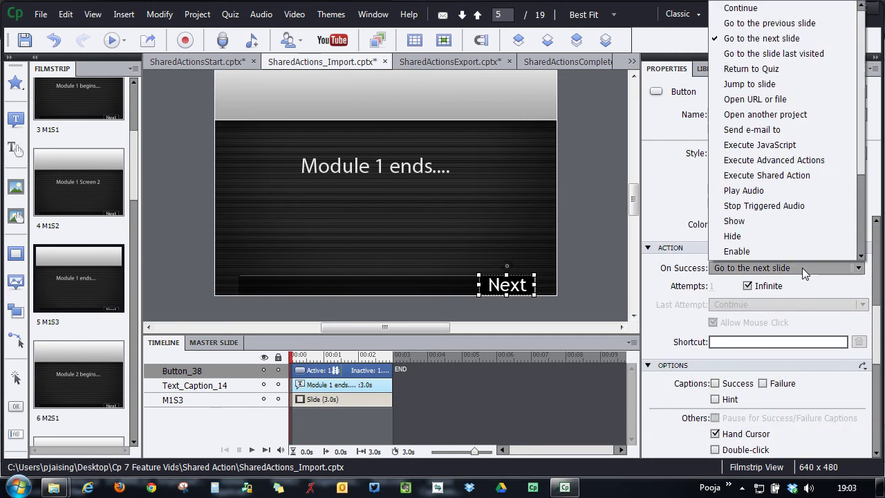
click(804, 177)
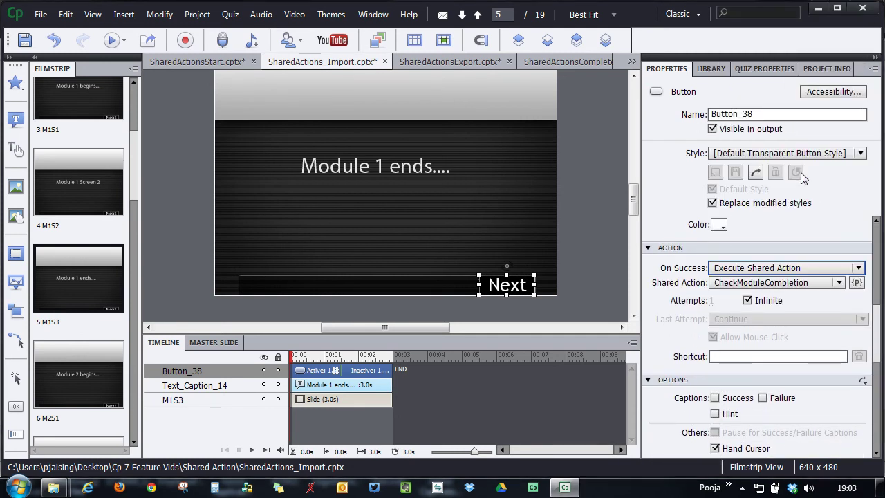
click(786, 283)
click(777, 314)
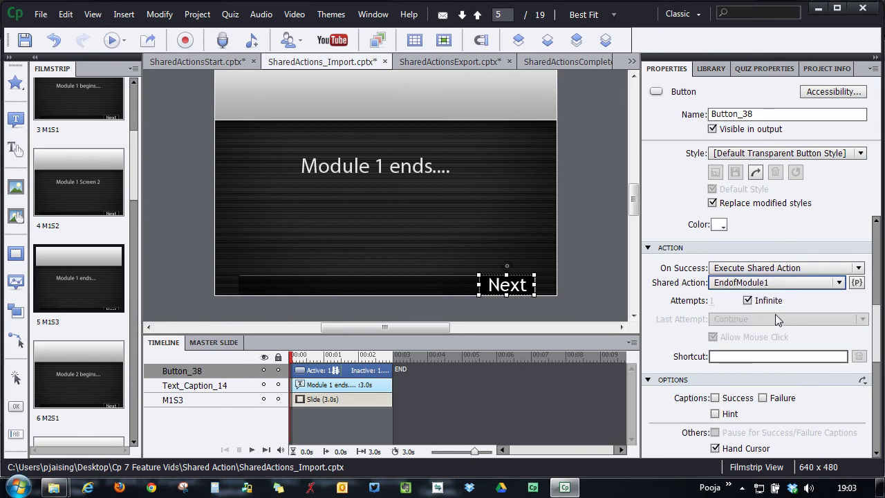
Set the Menu page parameter of the Next button's EndofModule1 action to 2 Menu and save the parameters.
click(858, 283)
click(501, 204)
click(502, 233)
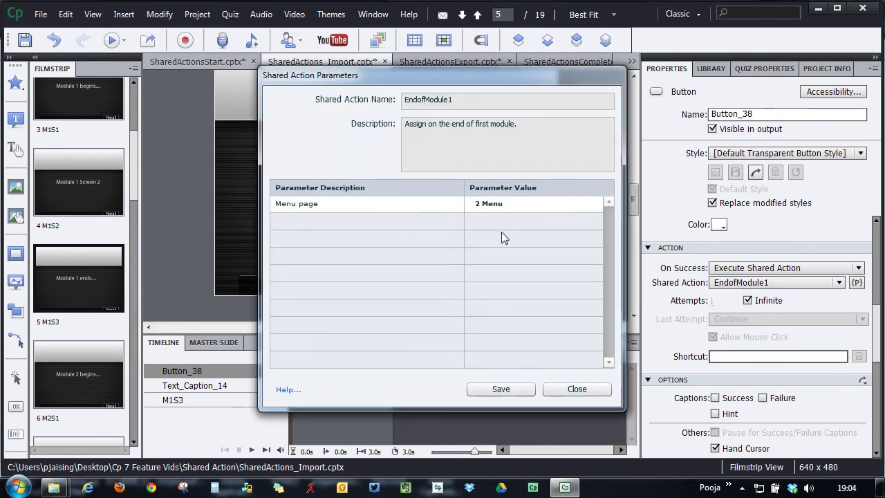
click(522, 390)
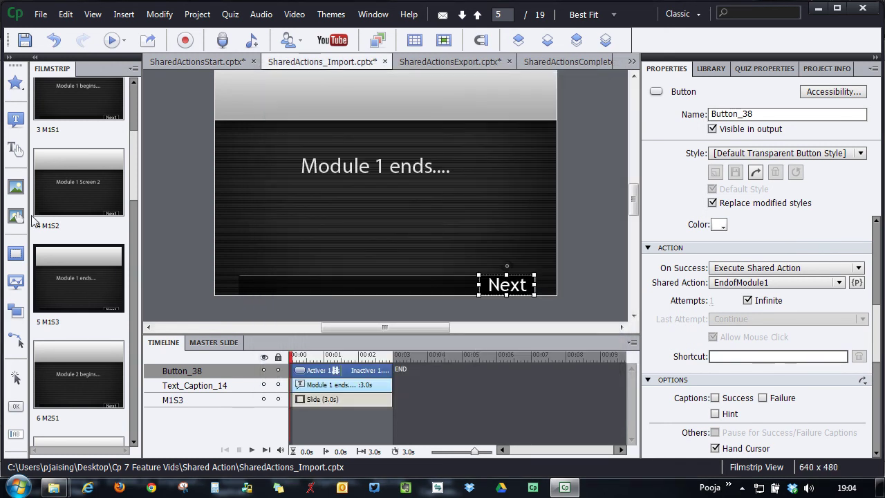
Set the On Success action of the Next button on slide M2S3 to Execute Shared Action with EndofModule2.
scroll(56, 243, down, 3)
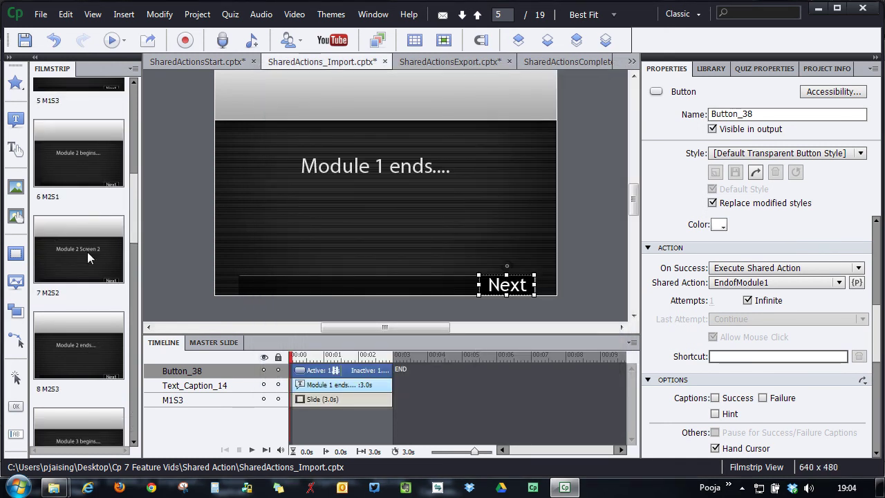
click(81, 344)
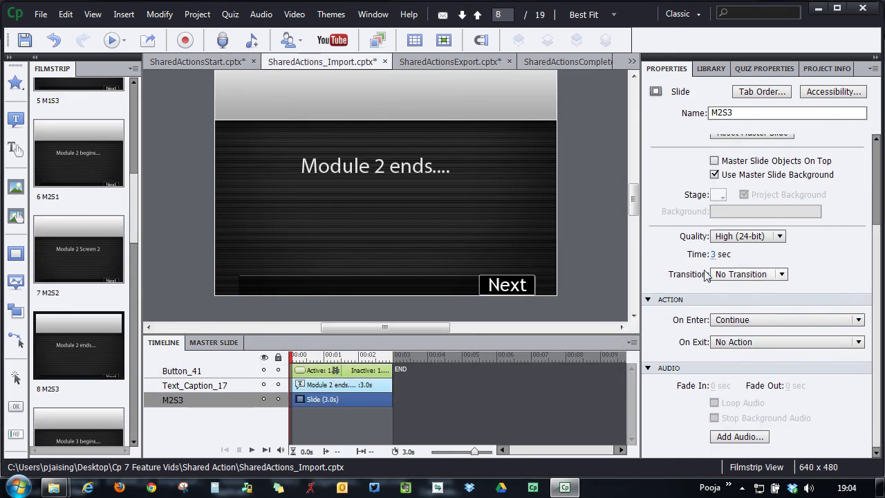
click(529, 287)
click(795, 269)
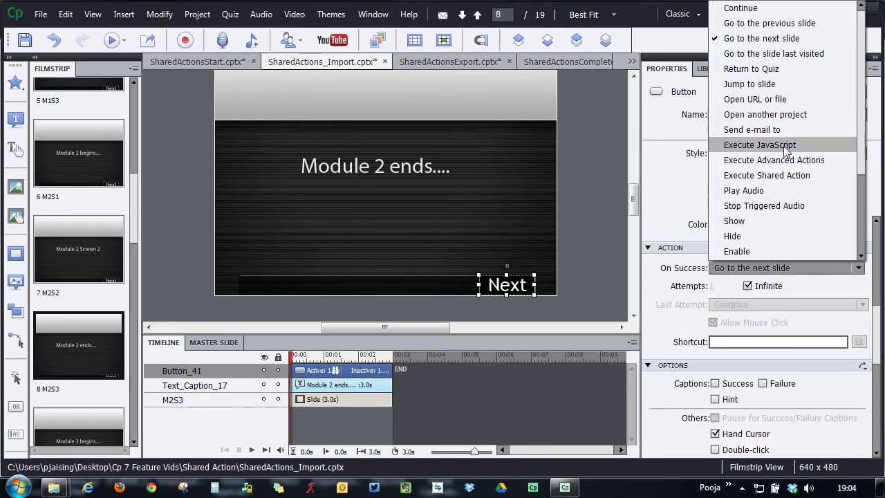
click(794, 181)
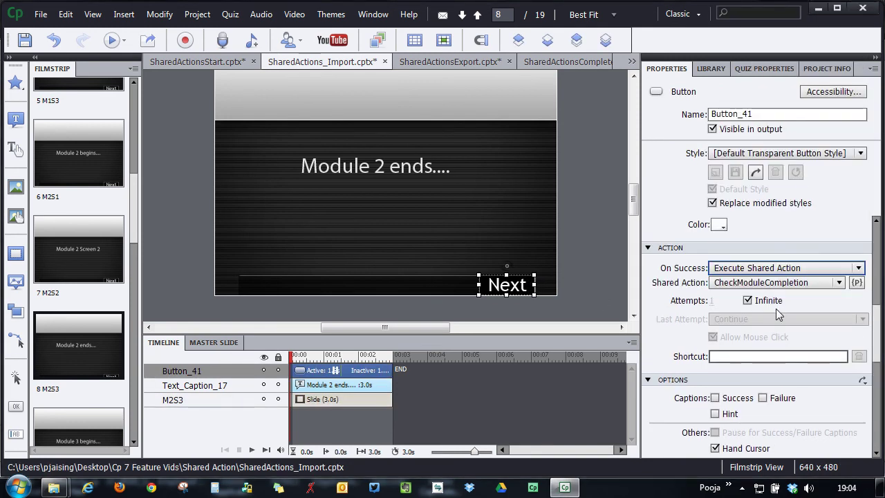
click(839, 282)
click(779, 329)
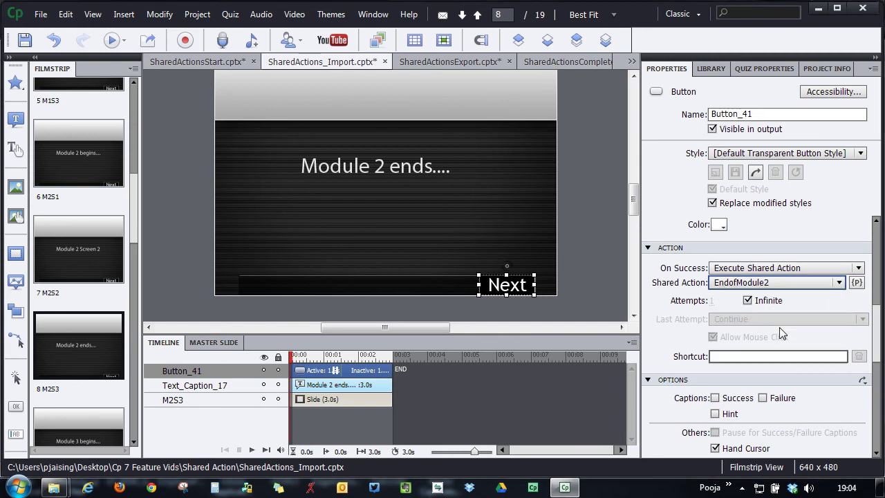
Set the Menu page parameter of the Next button's EndofModule2 action to 2 Menu and save the parameters.
click(857, 282)
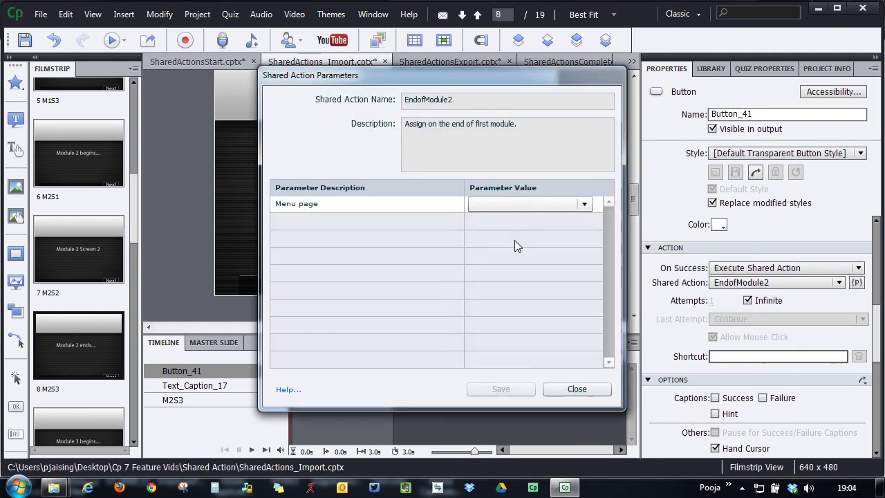
click(522, 203)
click(512, 237)
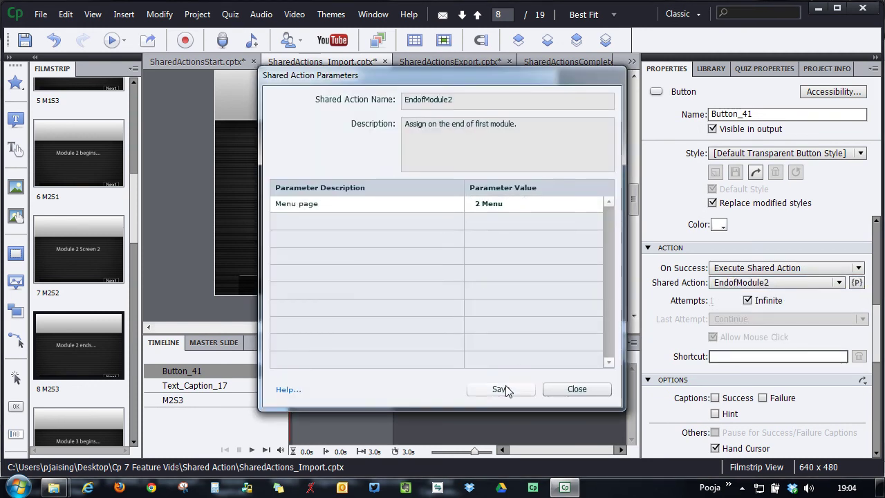
click(499, 389)
Set the On Success action of the Next button on slide 11 M3S3 to Execute Shared Action with EndofModule3.
scroll(88, 284, down, 4)
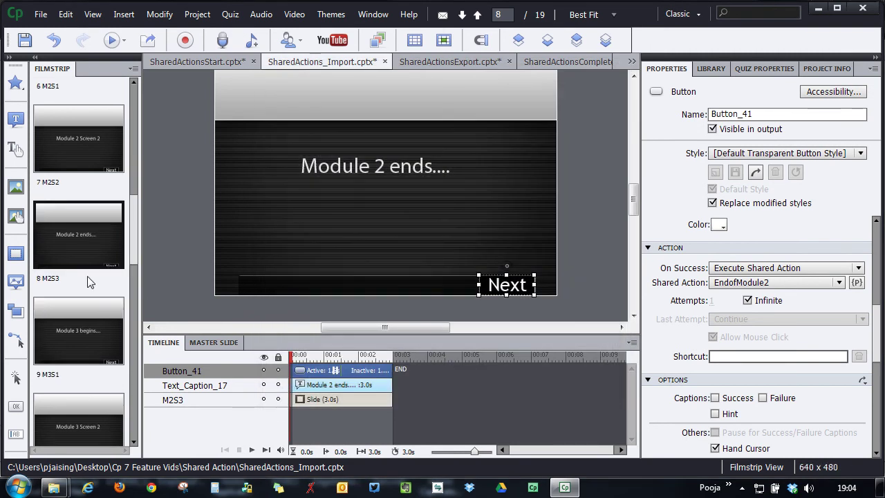
click(76, 299)
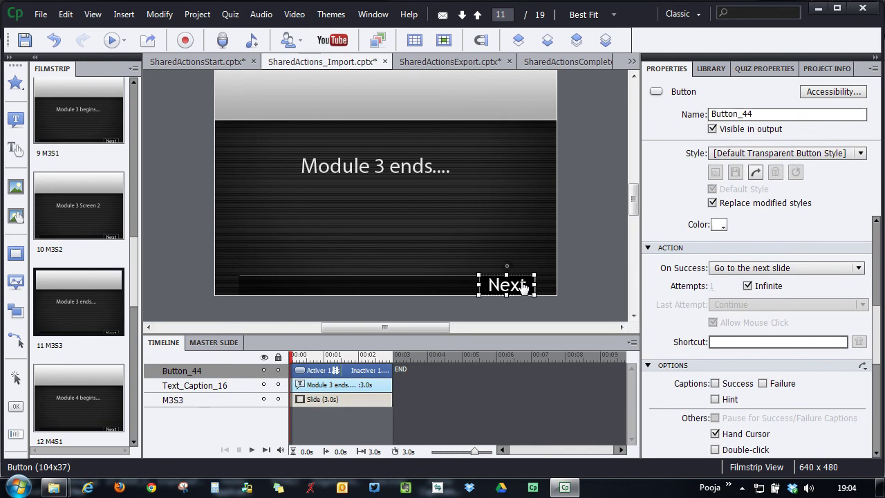
click(813, 269)
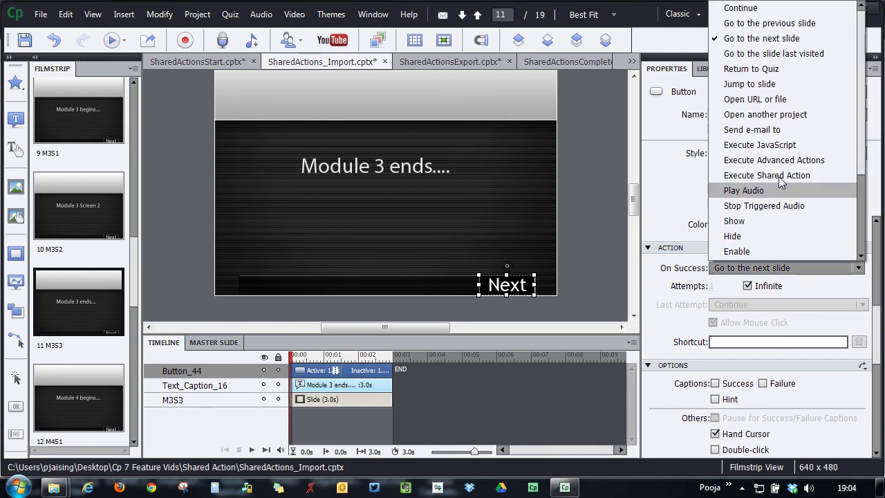
click(802, 175)
click(808, 282)
click(788, 343)
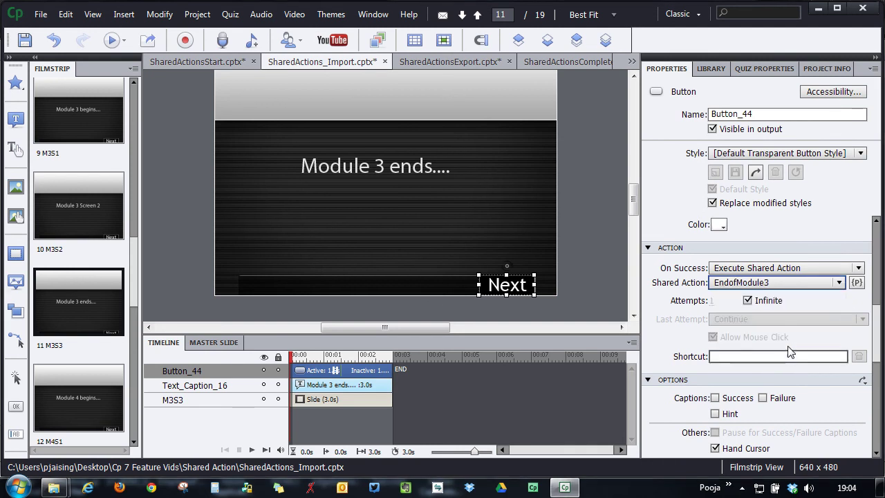
Set the Menu page parameter of the Next button's EndofModule3 action to 2 Menu and save the parameters.
click(857, 282)
click(518, 203)
click(486, 228)
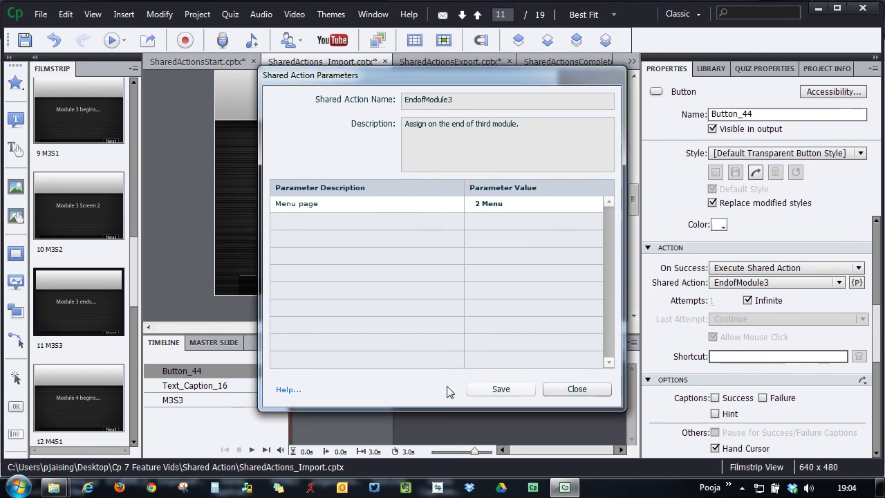
click(499, 390)
Set the On Success action of the Next button on the "Module 4 ends" slide 14 to Execute Shared Action with EndofModule4.
scroll(83, 228, down, 3)
scroll(85, 330, down, 2)
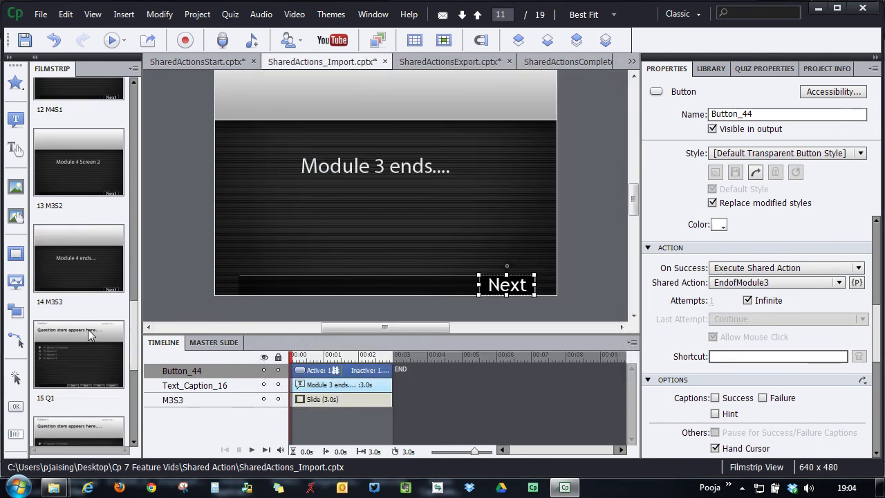
click(78, 287)
click(519, 279)
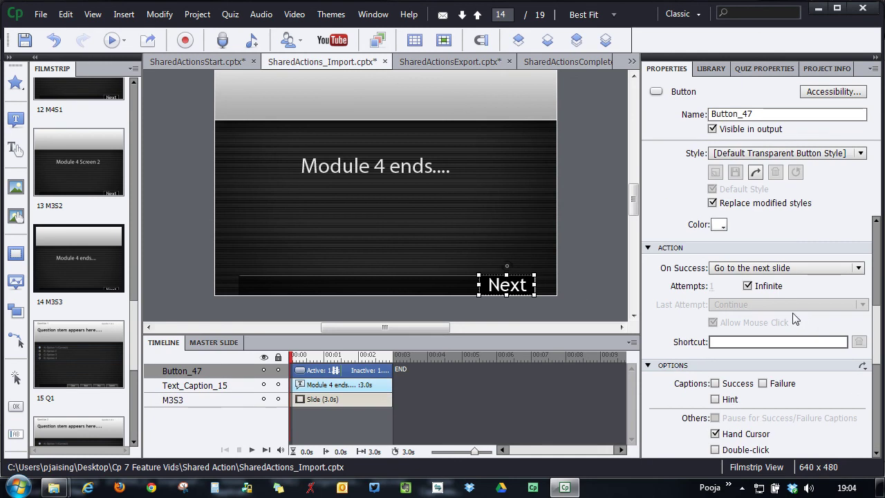
click(800, 266)
click(800, 175)
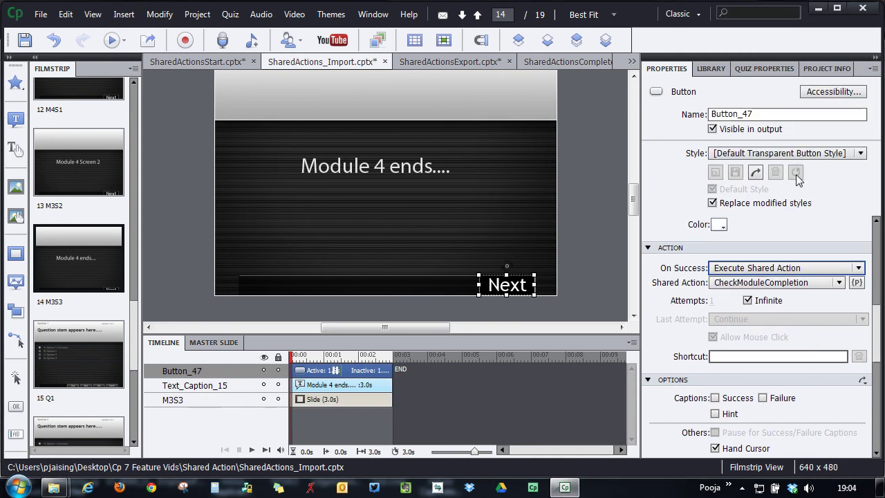
click(783, 282)
click(751, 359)
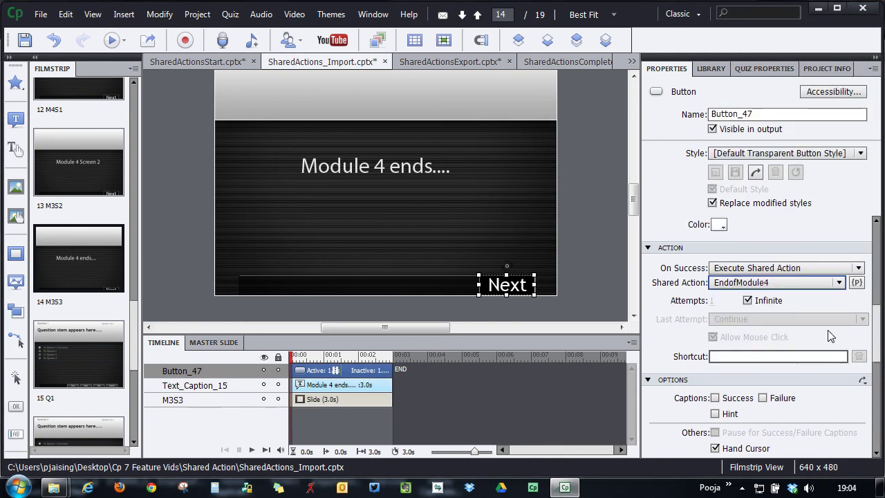
Set the Menu page parameter of the Next button's EndofModule4 action to 2 Menu and save the parameters.
click(857, 282)
click(516, 203)
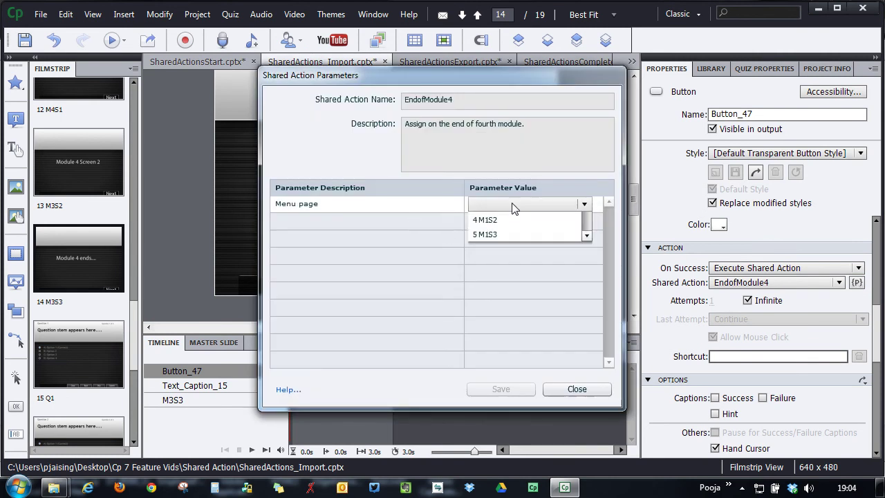
click(506, 234)
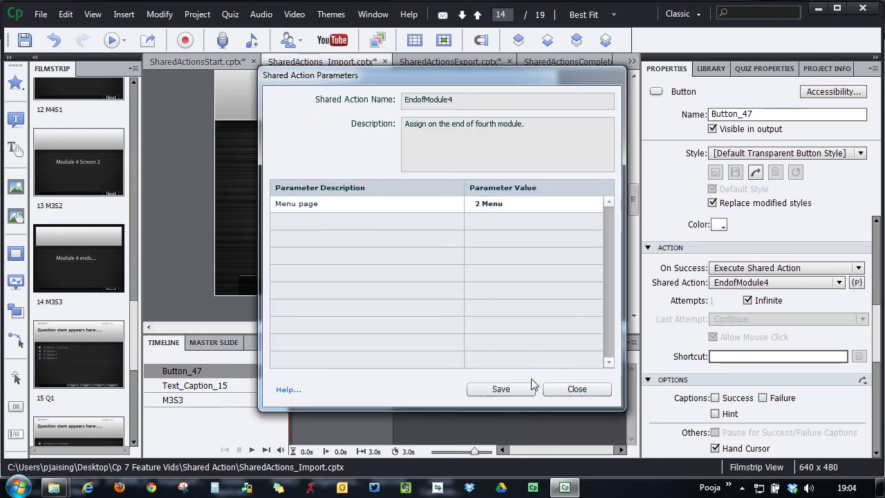
click(517, 391)
click(594, 261)
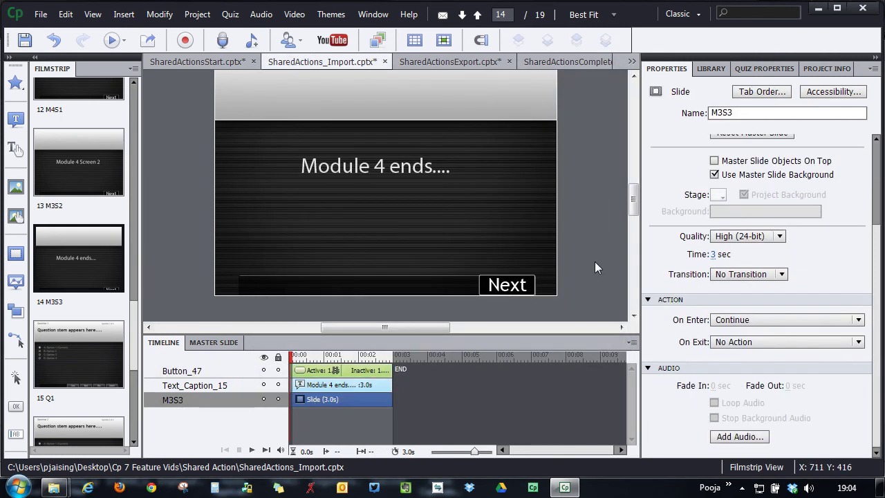
Preview the project, start the course and go through Module 1 until it returns to the menu.
key(F12)
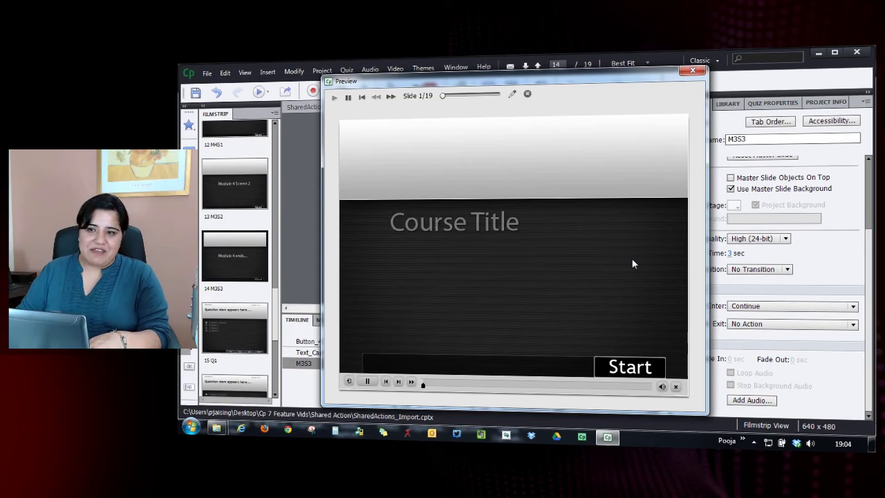
click(632, 370)
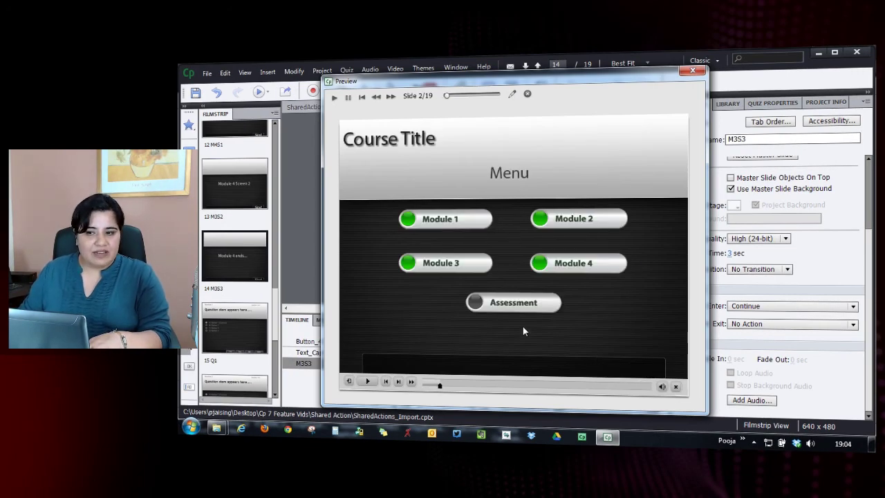
click(448, 218)
click(650, 367)
click(636, 367)
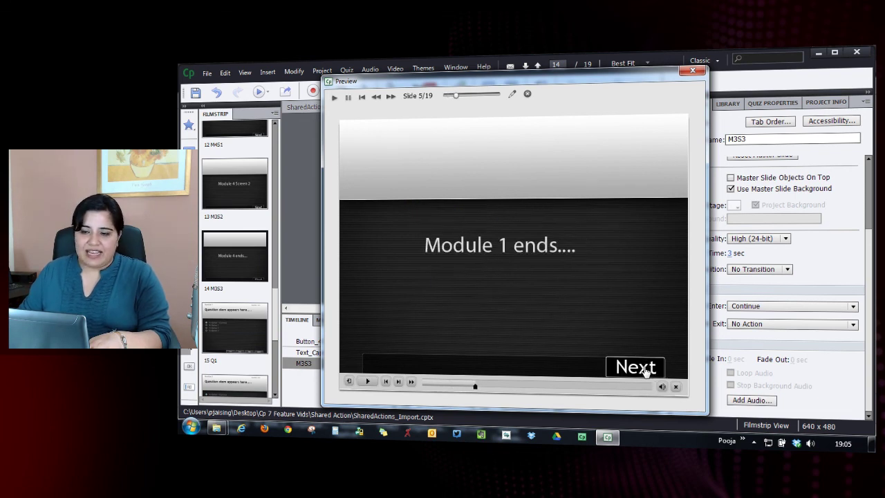
click(645, 369)
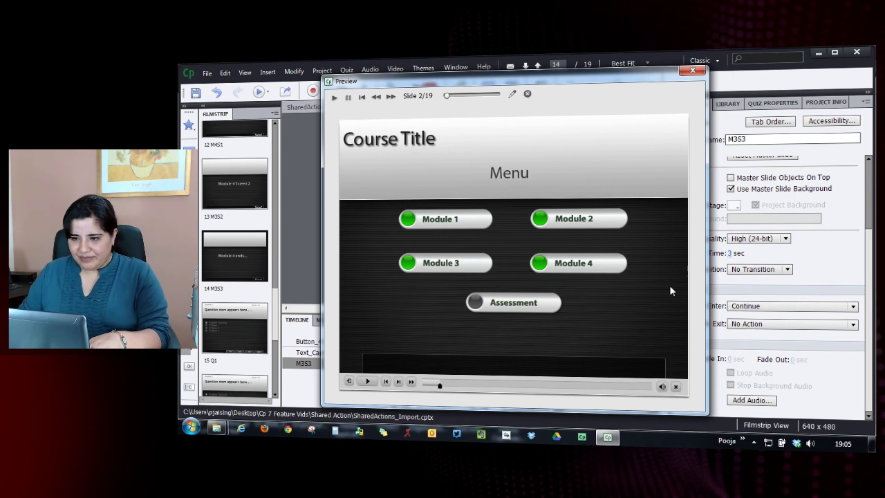
Go through Module 4 and Module 2 in the preview, returning to the menu after each.
click(547, 262)
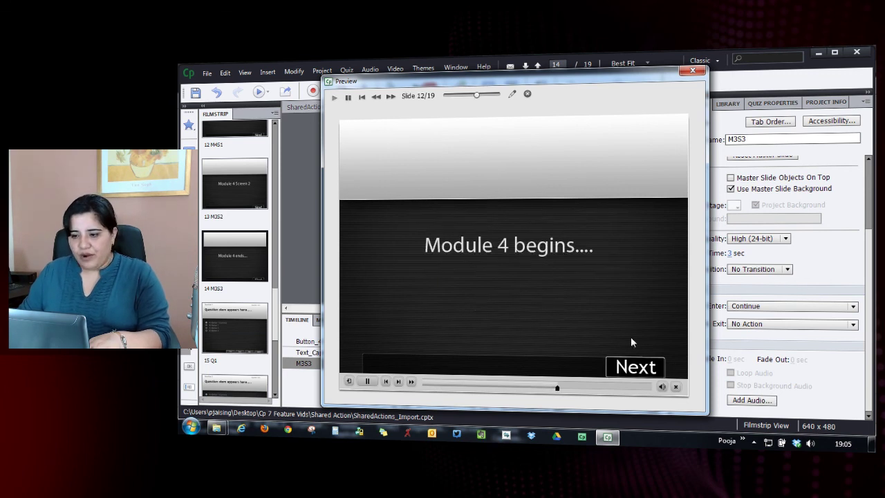
click(654, 369)
click(654, 368)
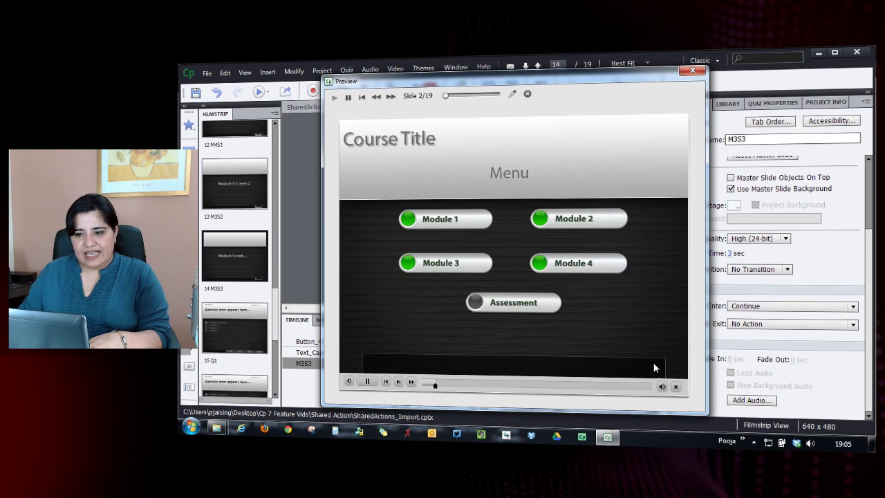
click(554, 220)
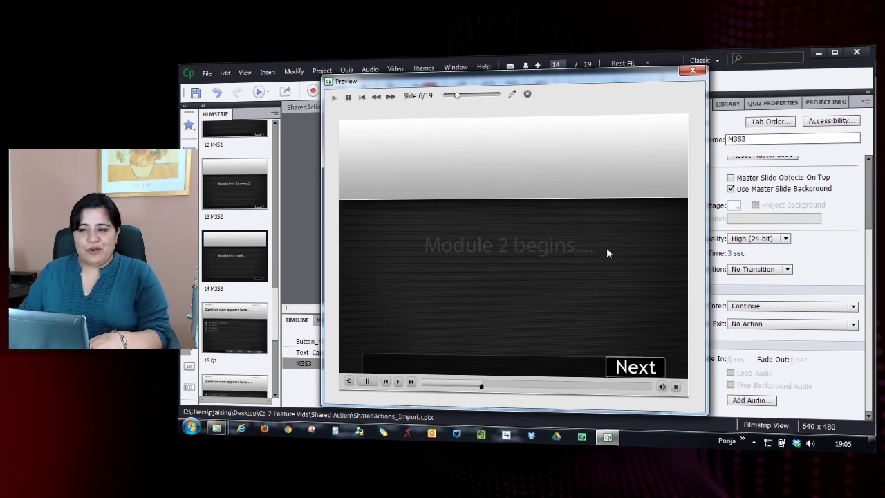
click(650, 368)
click(650, 368)
click(650, 368)
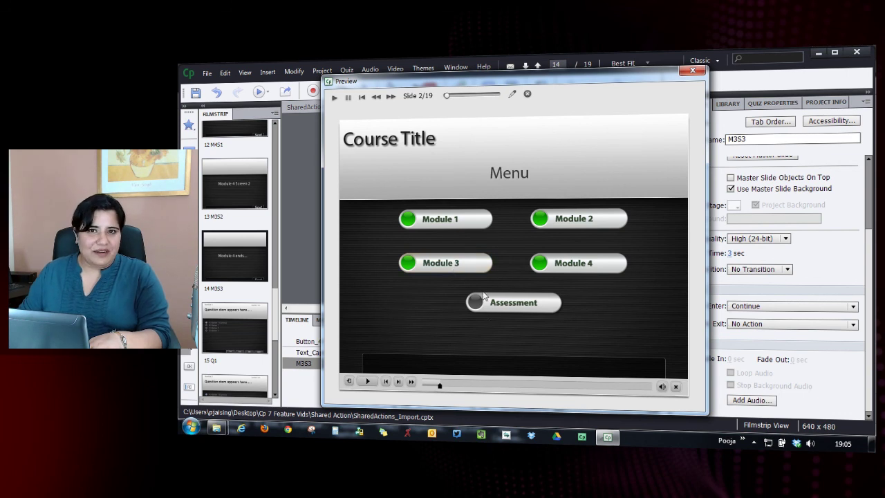
Go through Module 3 in the preview, open the Assessment from the menu and close the preview.
click(451, 261)
click(645, 372)
click(646, 372)
click(645, 372)
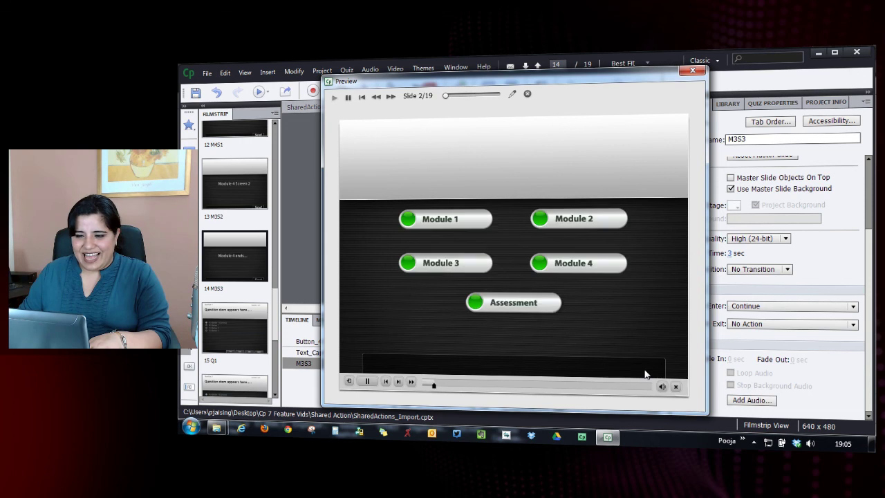
click(533, 306)
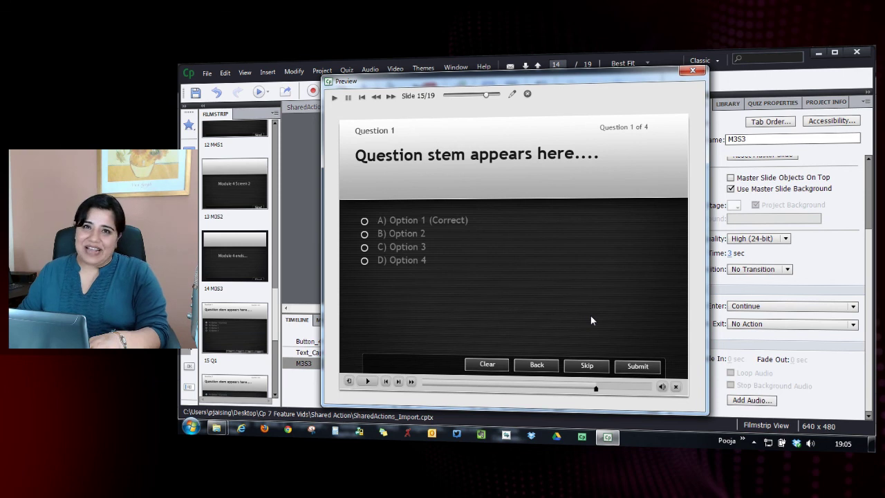
click(692, 71)
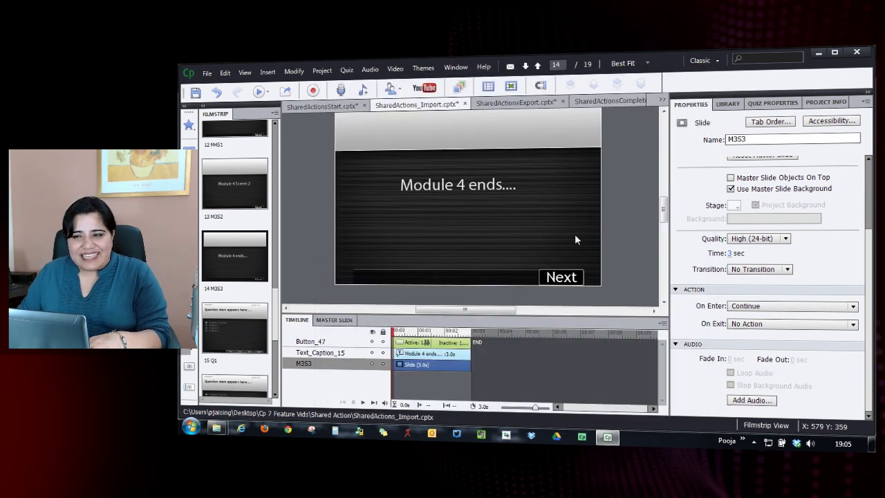
Switch to SharedActionsStart.cptx and start a new advanced action created from the ClickReveal shared action.
drag(665, 215, 664, 212)
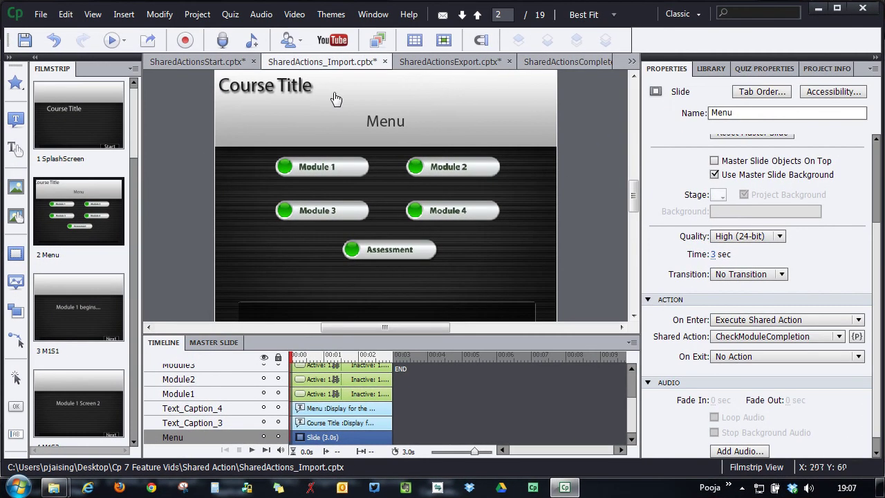
click(185, 62)
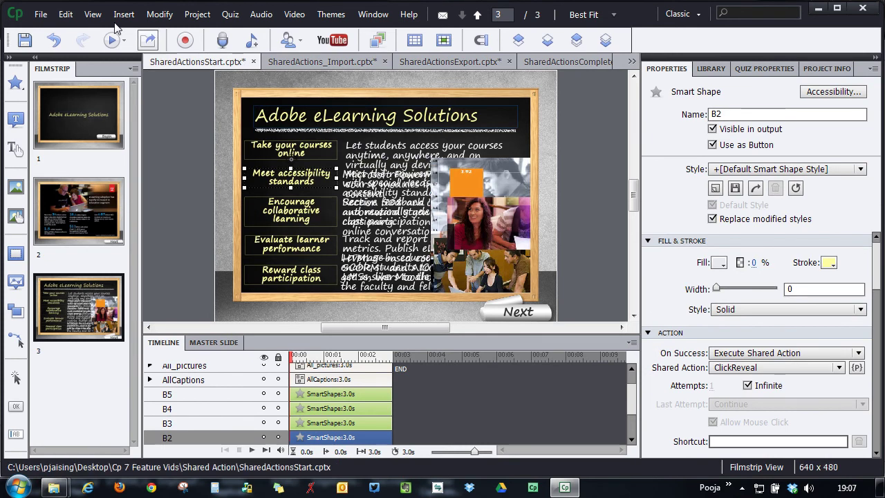
click(197, 14)
click(200, 32)
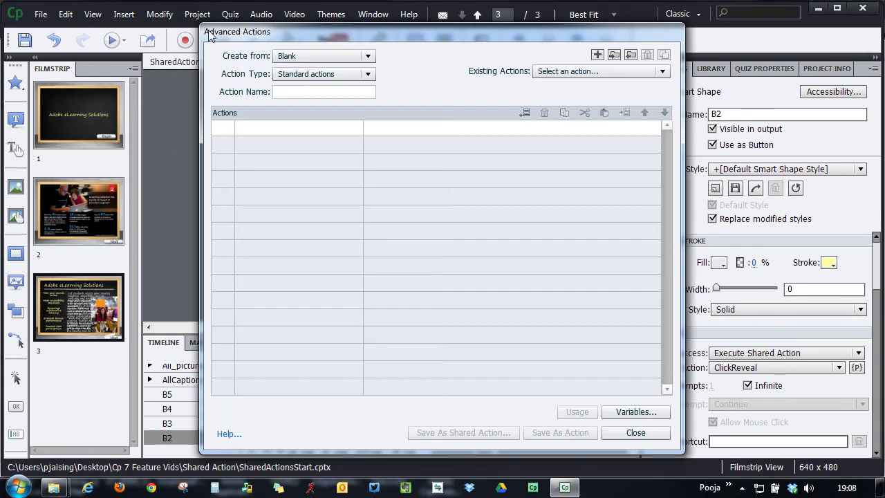
click(298, 56)
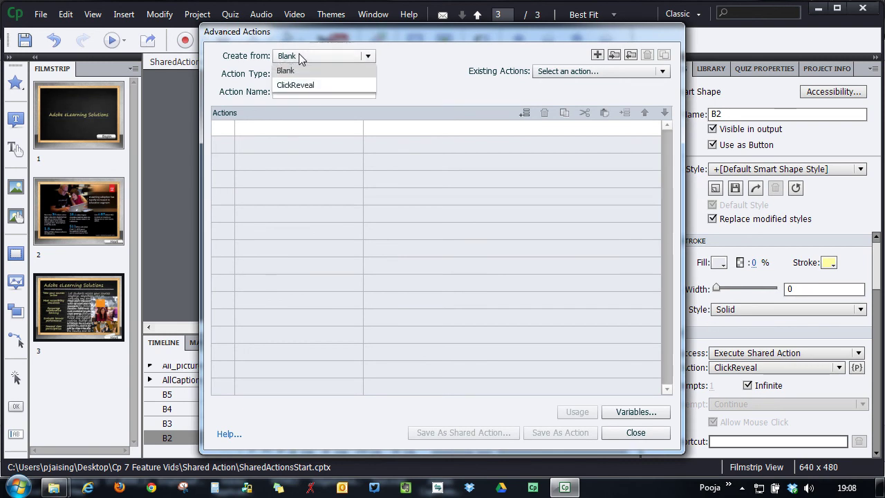
click(322, 87)
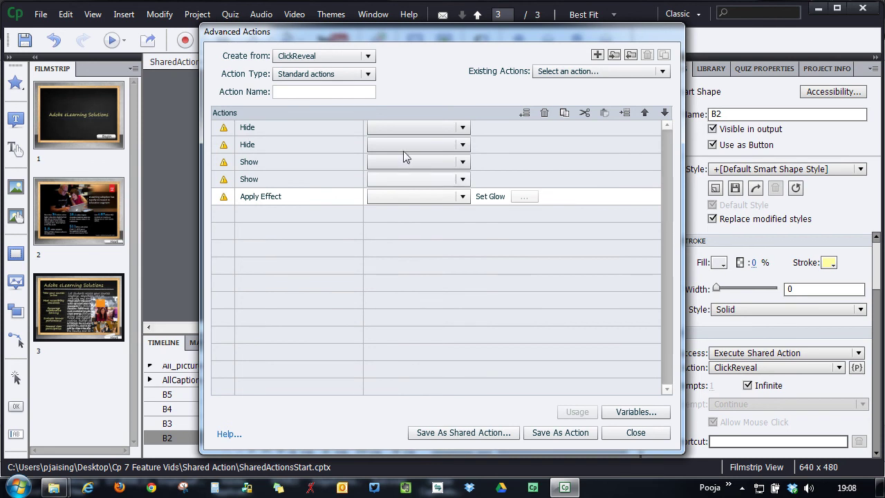
Set the first Hide action's target to All_pictures and the second Hide action's target to AllCaptions.
click(444, 127)
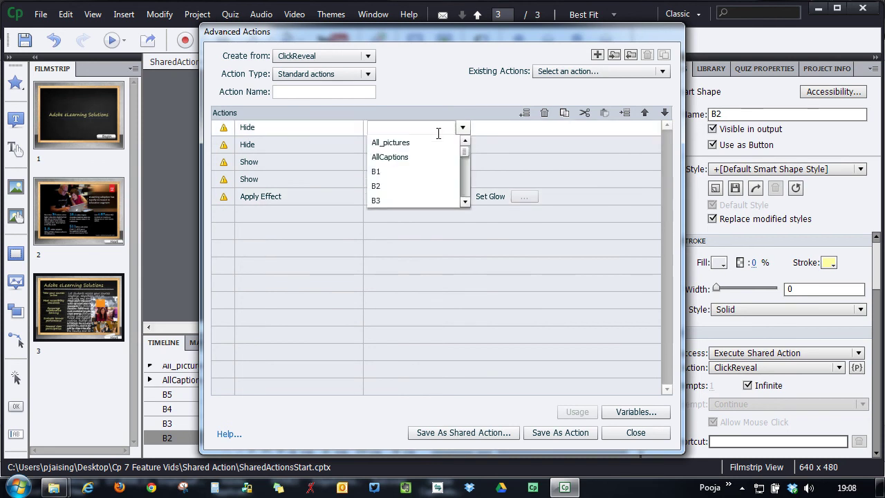
click(433, 141)
click(430, 144)
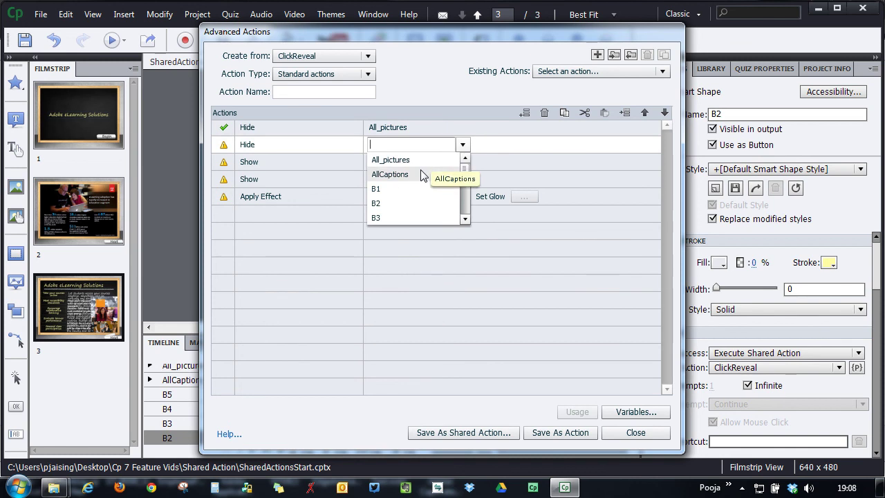
click(419, 173)
Set the two Show actions' targets to C1 and P1, and the Set Glow effect's target to B1.
click(421, 162)
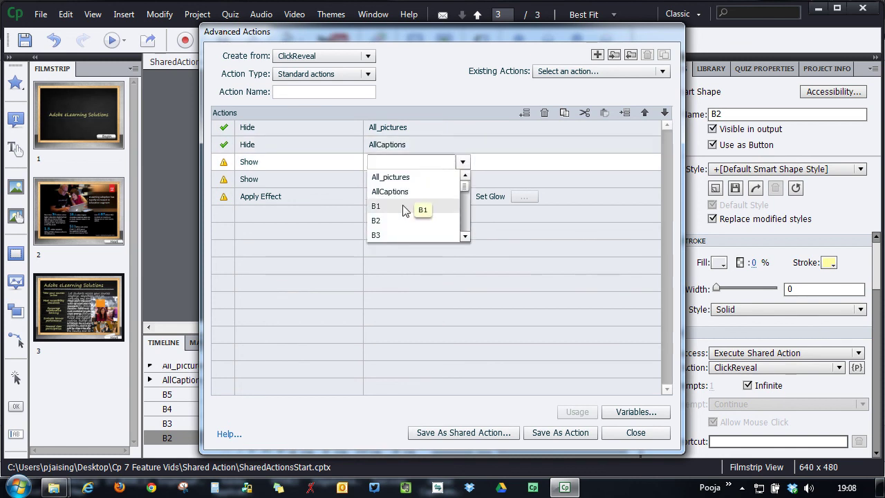
text(c)
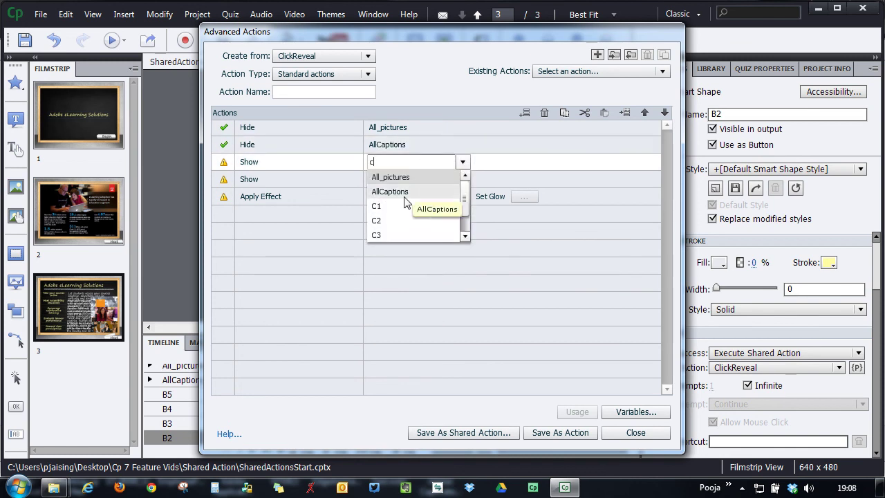
click(405, 204)
click(411, 181)
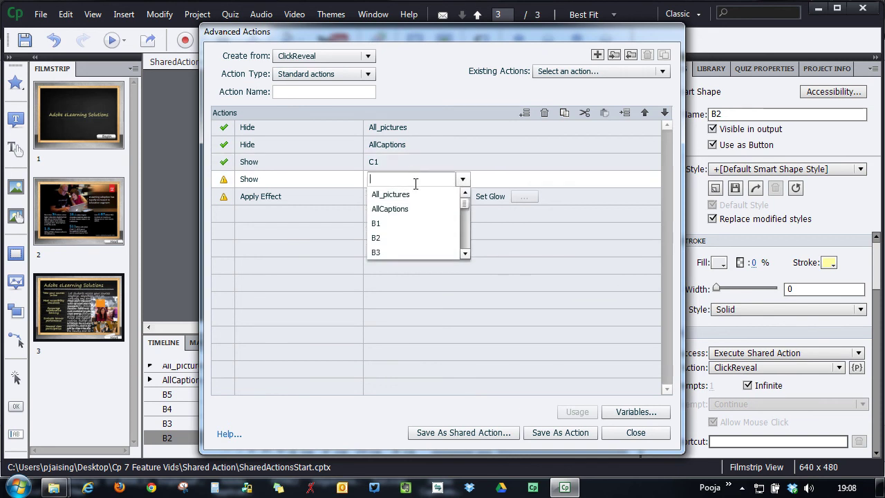
text(p)
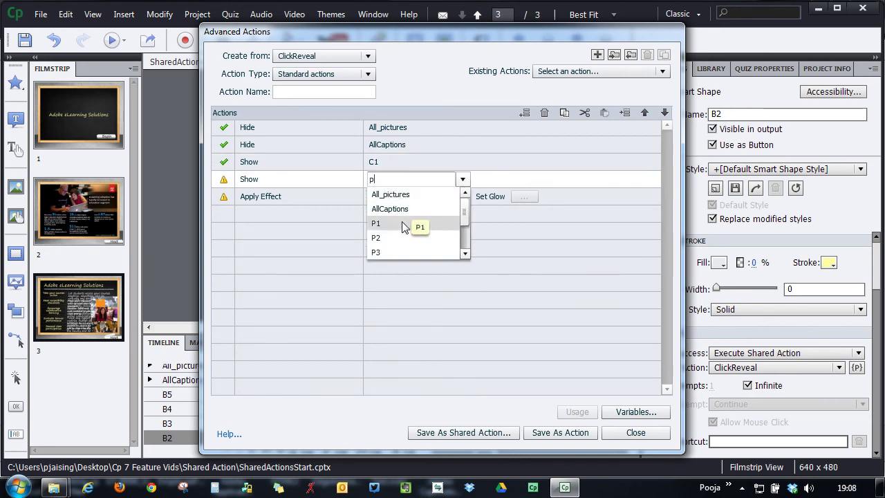
click(410, 223)
click(414, 198)
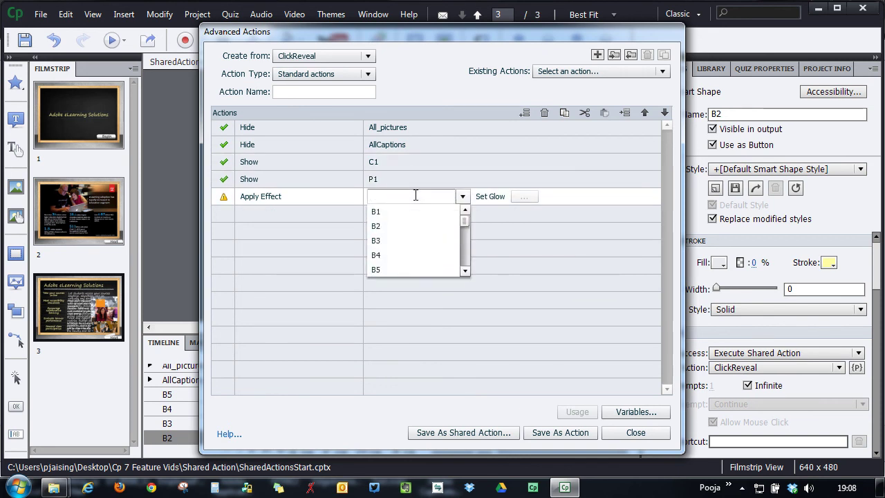
click(406, 212)
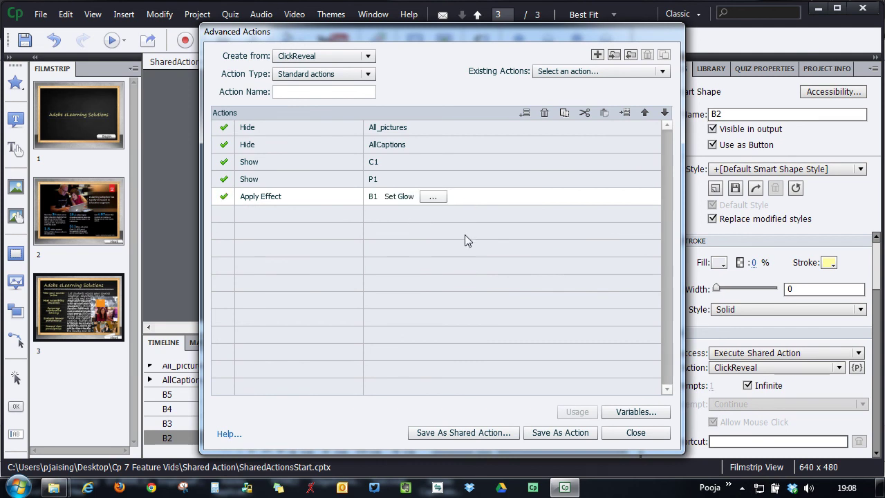
Add an Apply Effect action as the sixth row of the action list, with caption C1 as its target.
double_click(291, 215)
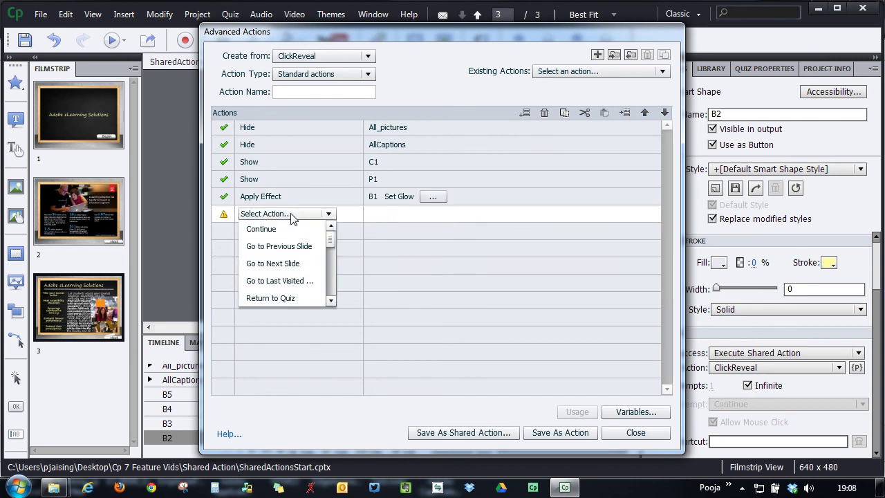
key(a)
key(a)
key(Return)
click(405, 213)
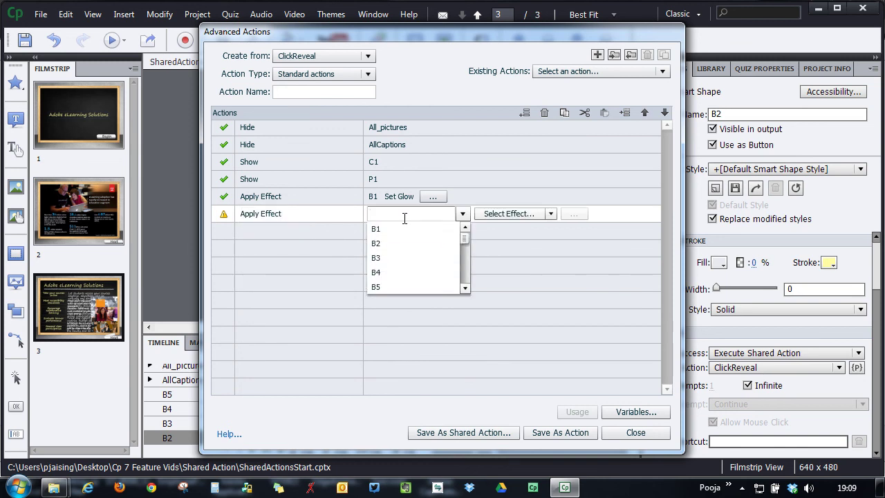
text(C1)
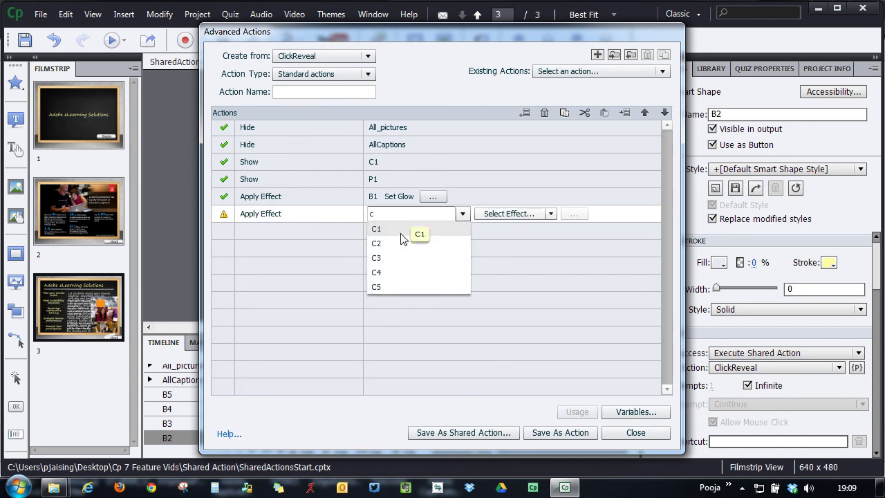
click(401, 231)
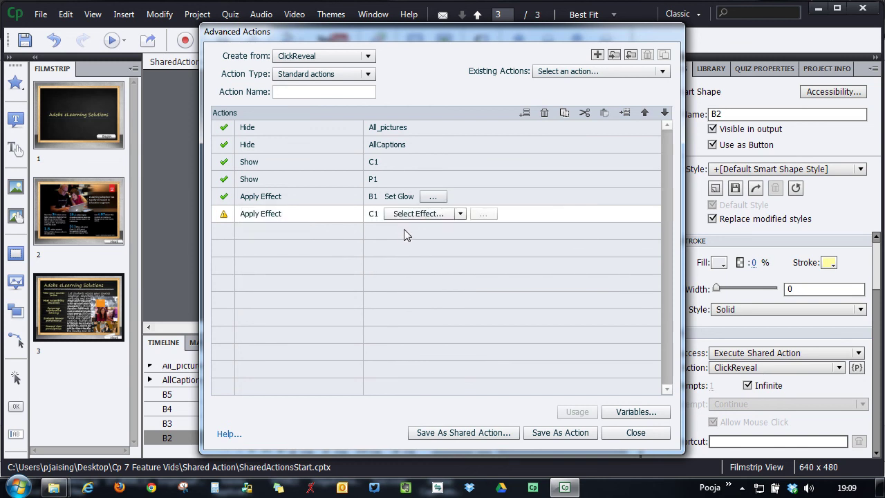
Assign the Fly In FromTop Right entrance effect to the C1 Apply Effect action.
click(460, 214)
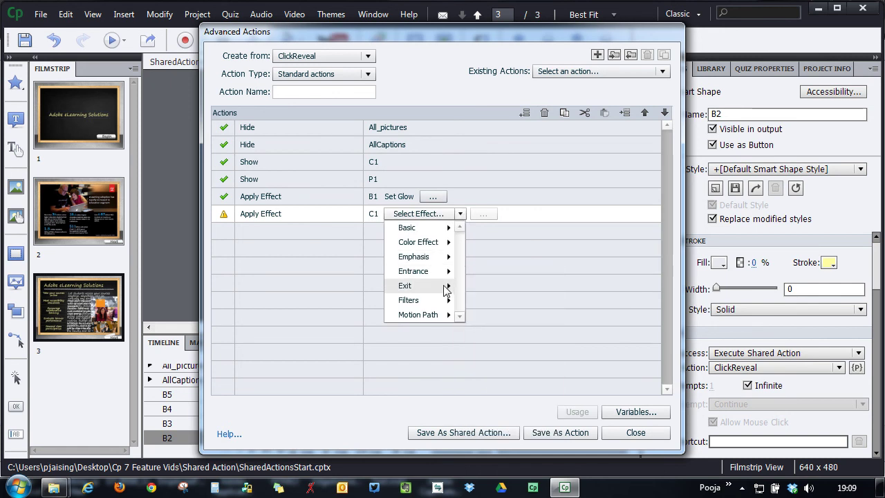
mouse_move(448, 249)
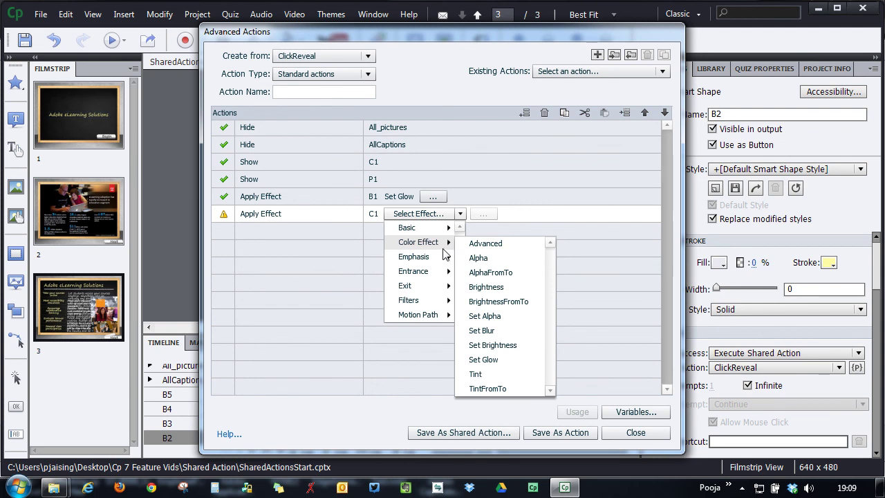
mouse_move(435, 272)
mouse_move(518, 287)
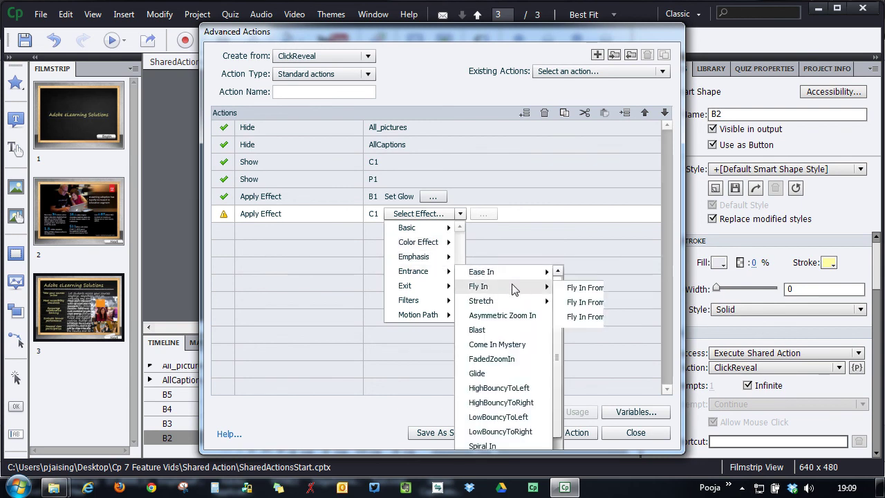
click(639, 391)
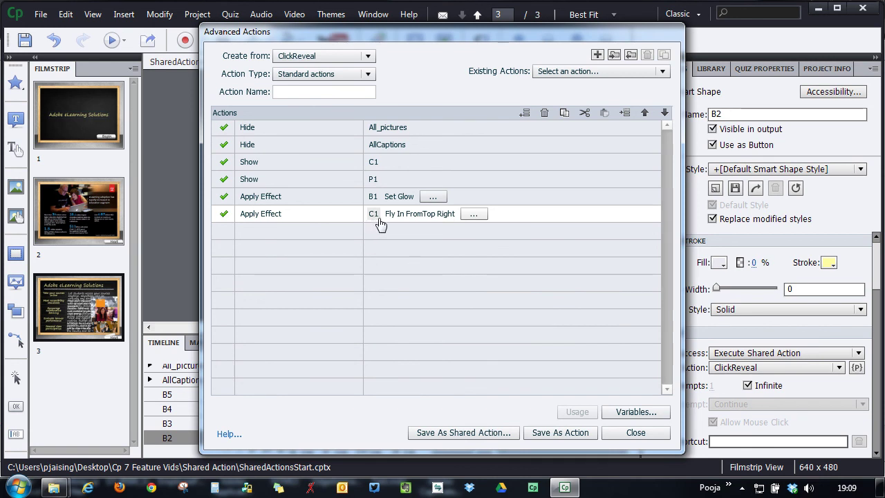
Start saving the extended ClickReveal action as a new shared action.
click(479, 433)
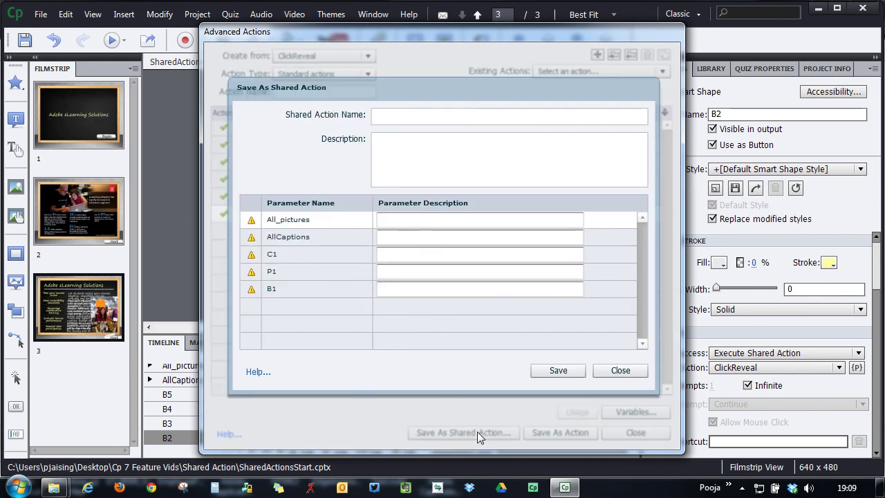